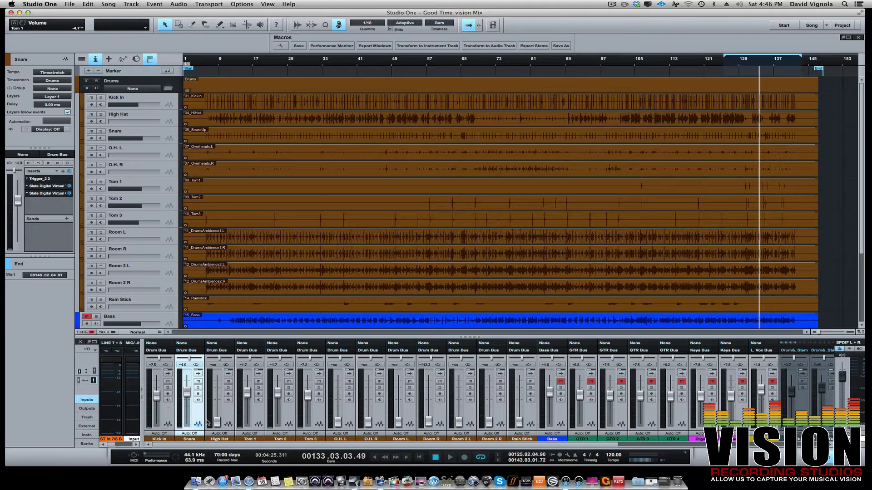
Step: Select the Kick In, Snare, Tom 1, Tom 2 and Tom 3 channels in turn to review their inserts
left_click(165, 417)
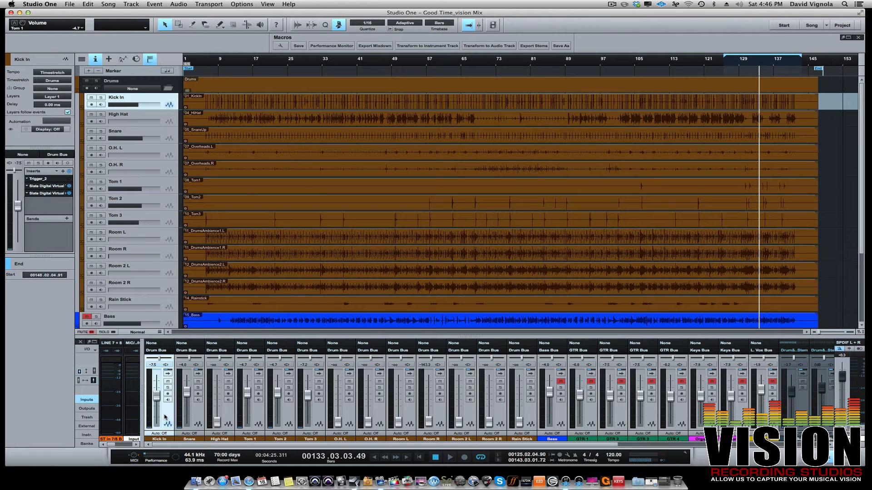
left_click(182, 416)
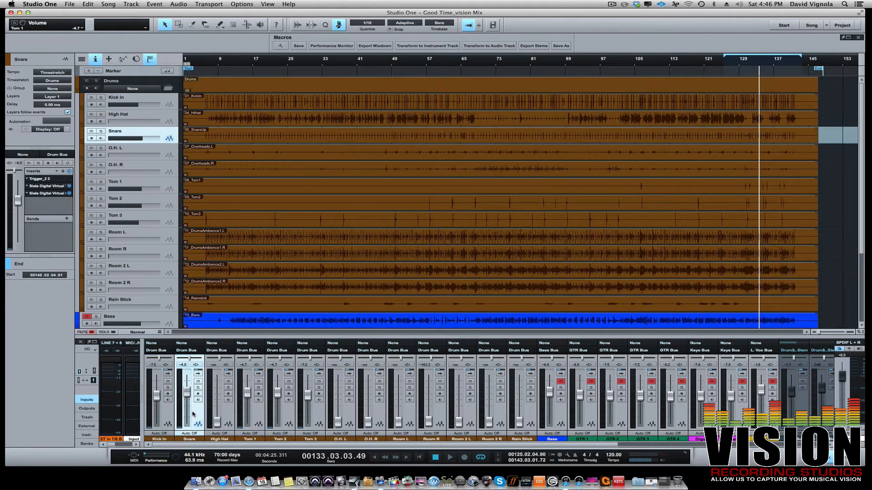
left_click(251, 420)
left_click(269, 420)
left_click(318, 422)
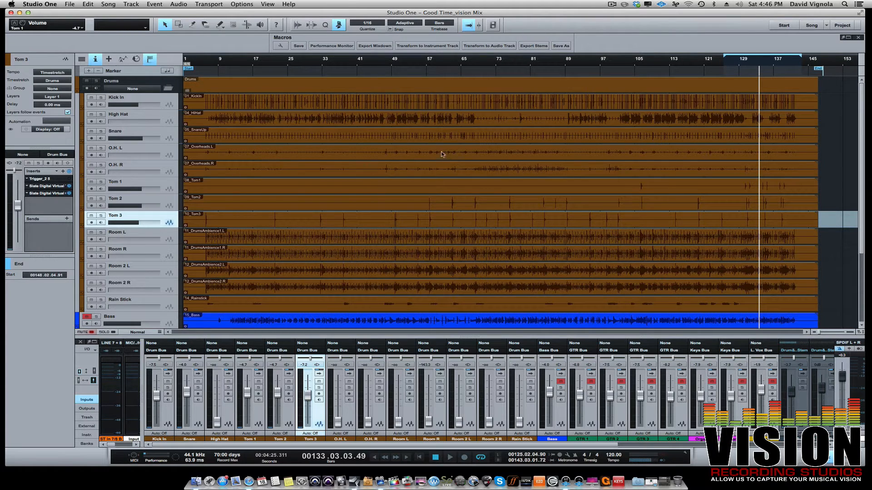
Step: Play the drums from bar 125, raise the Kick In channel volume to -5.1 dB, and stop playback
left_click(724, 59)
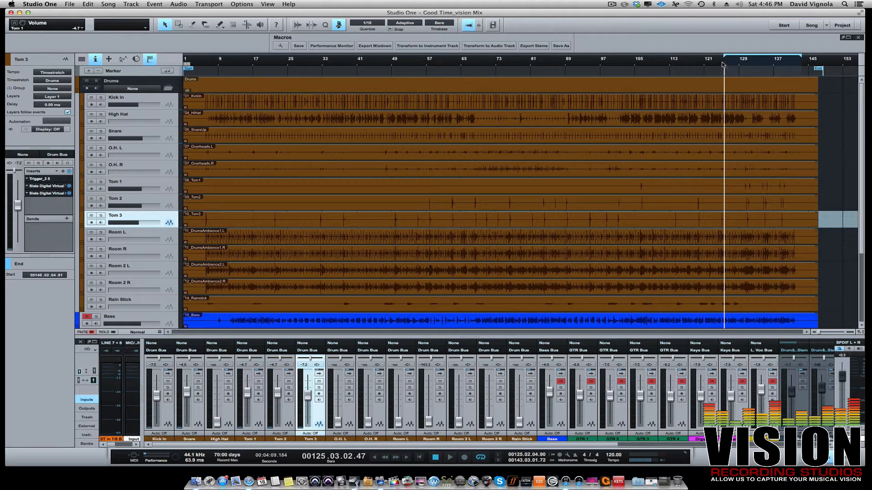
key("space")
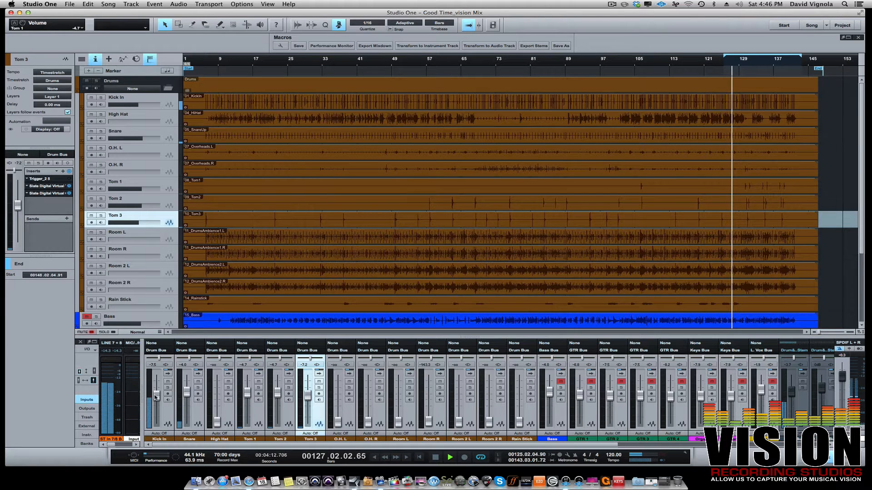
left_click_drag(156, 398, 157, 394)
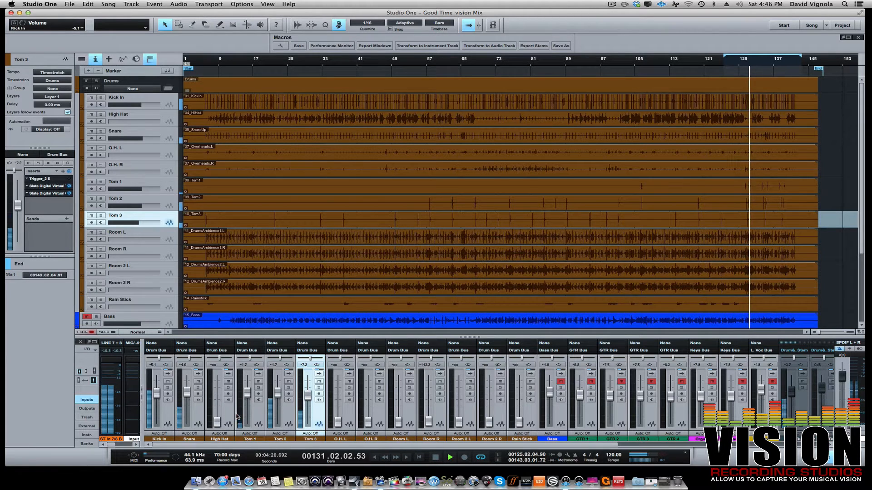
key("space")
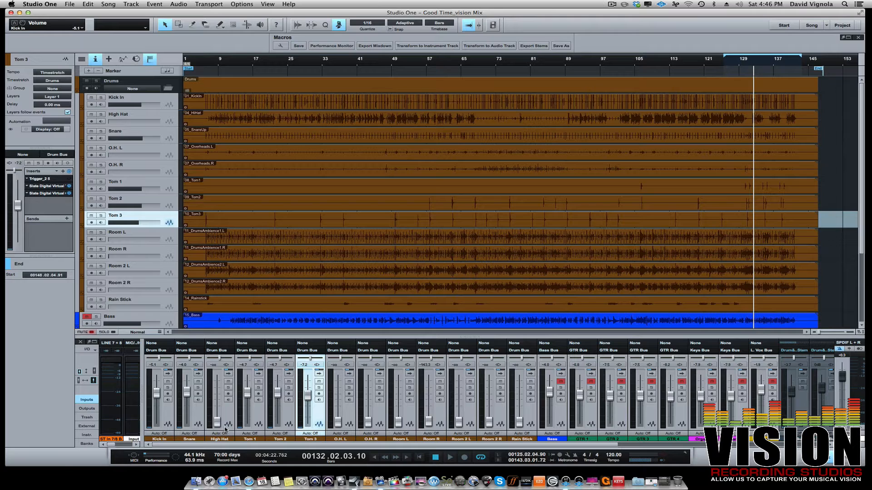
left_click(198, 412)
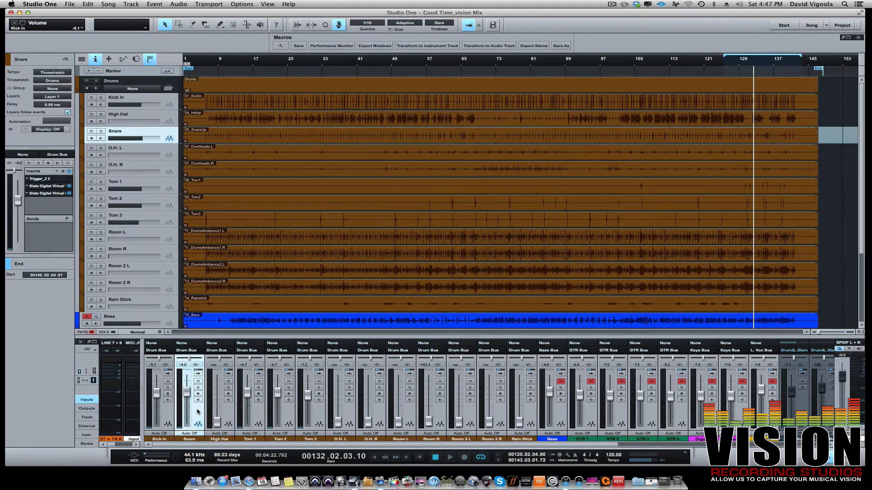
left_click(166, 417)
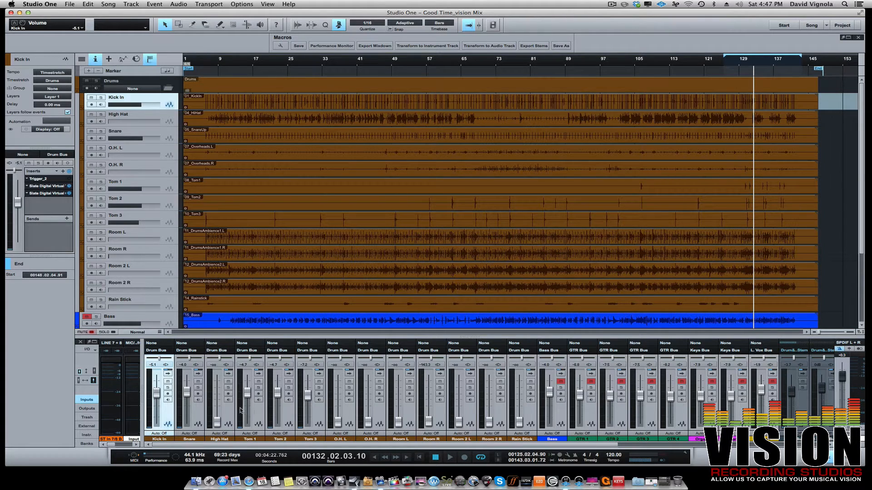
Step: Mute the Snare, High Hat, Tom 1, Tom 2 and Tom 3 channels together
mouse_move(269, 407)
left_click(197, 414)
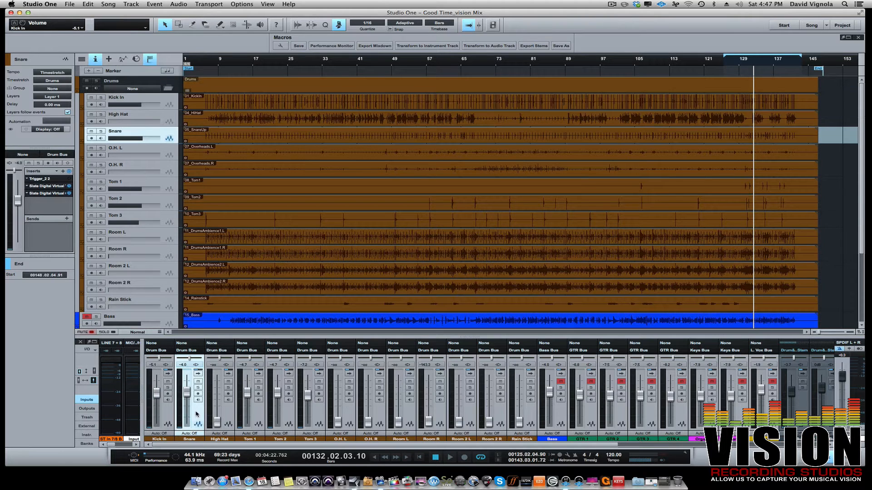
left_click(321, 415, "shift")
left_click(319, 382)
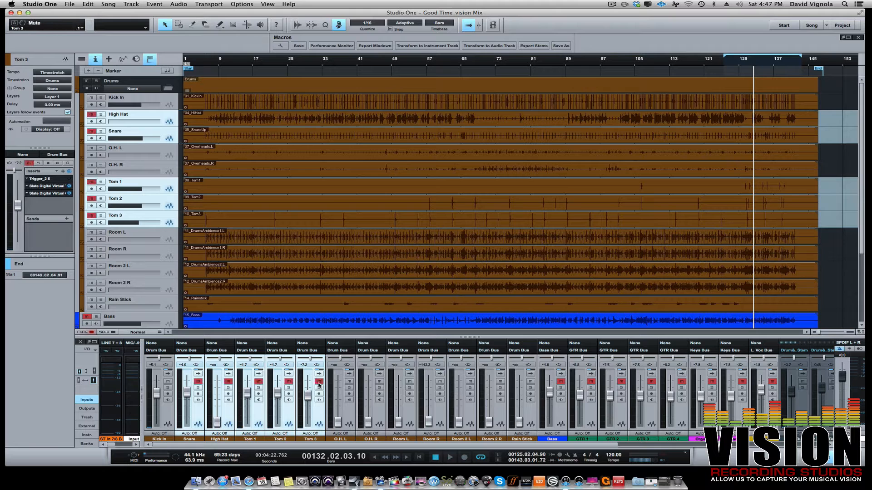
Step: Open the Trigger_2 insert on the Kick In channel and reposition its window so the whole plug-in fits on screen
left_click(161, 411)
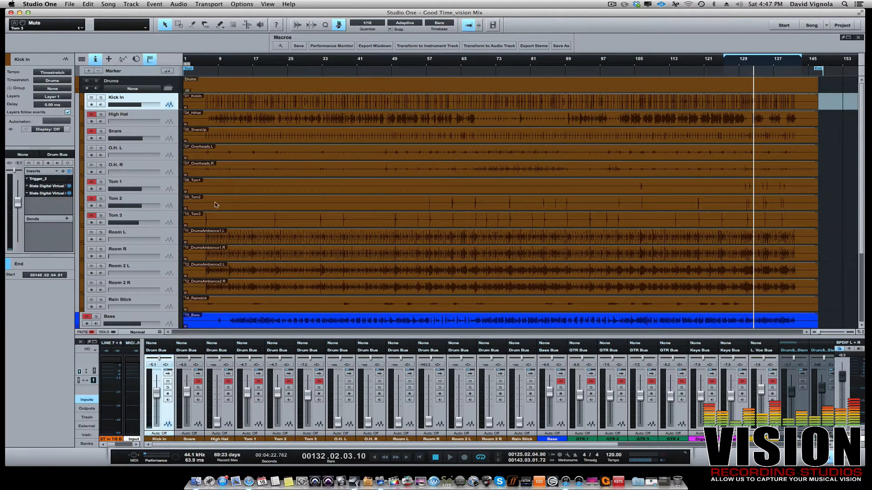
left_click(167, 373)
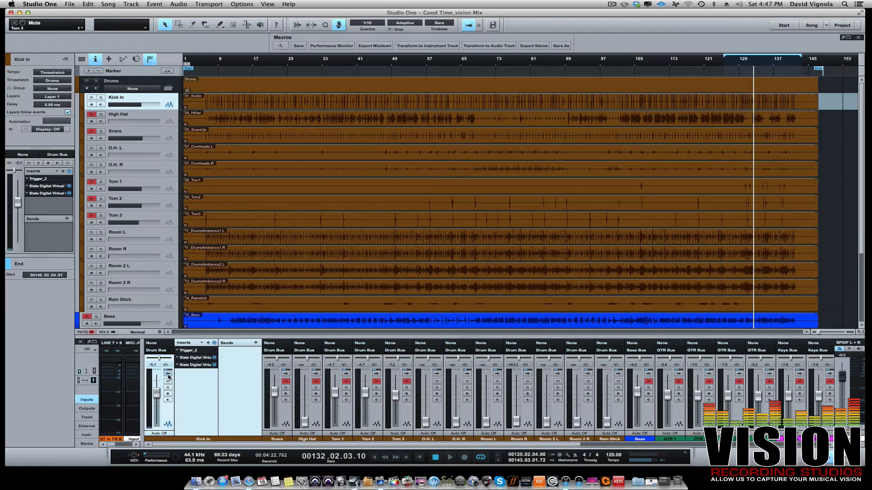
left_click(196, 351)
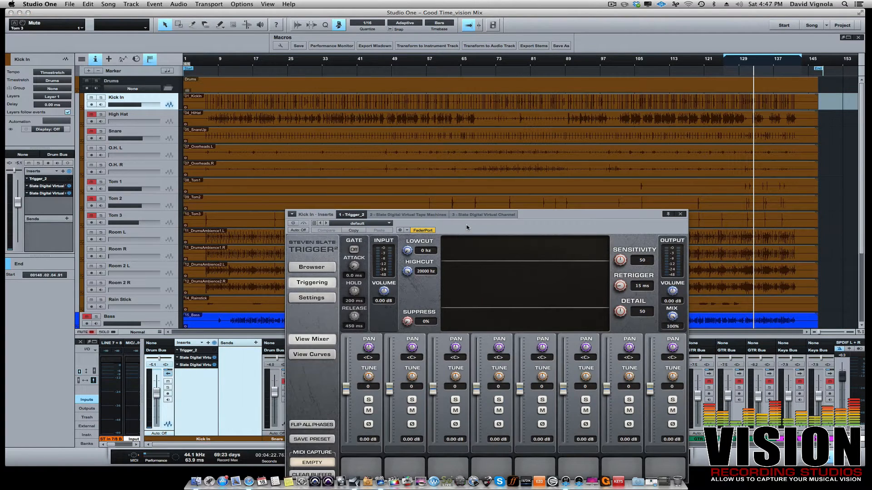
left_click_drag(467, 228, 327, 100)
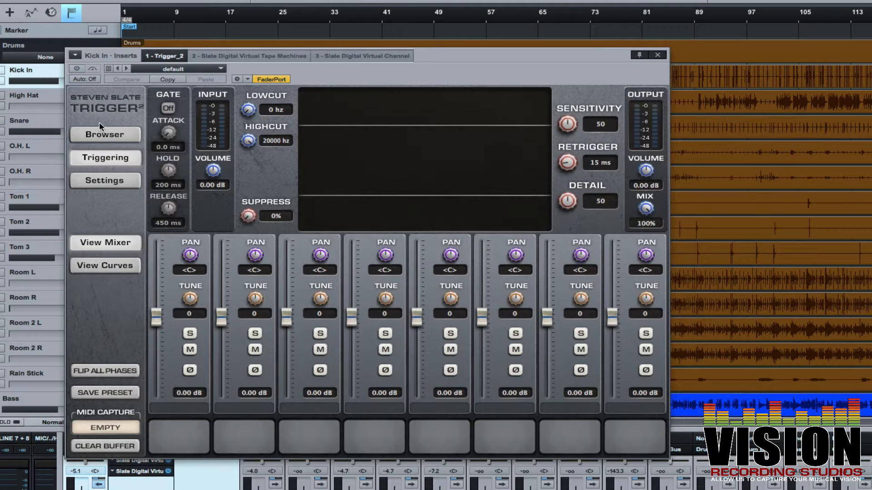
Step: Browse Trigger's Trigger2 Kicks library and examine the NRG, SSDR, Z1 and Z3 samples in the Kick05 folder
left_click(104, 136)
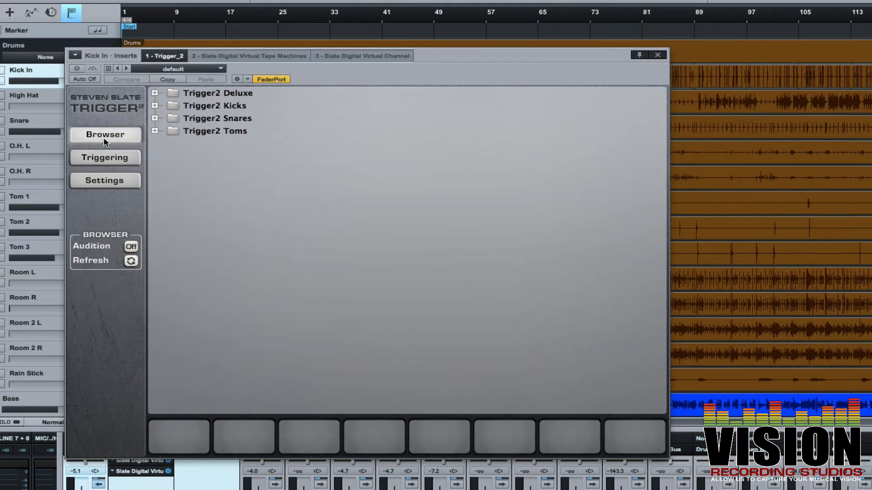
left_click(154, 106)
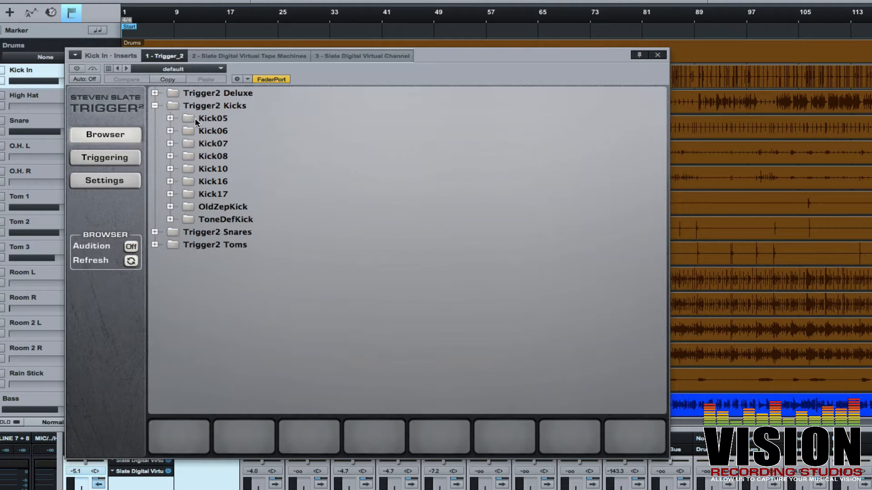
left_click(170, 118)
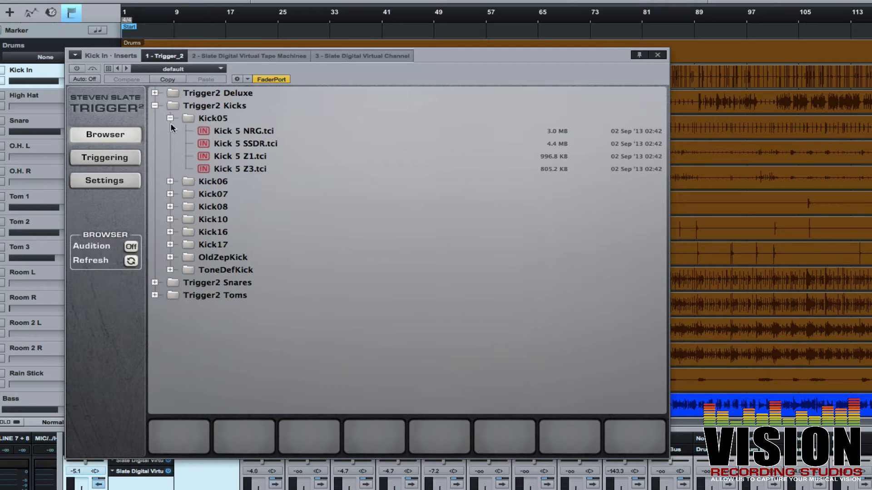
left_click(223, 132)
left_click(222, 143)
left_click(222, 155)
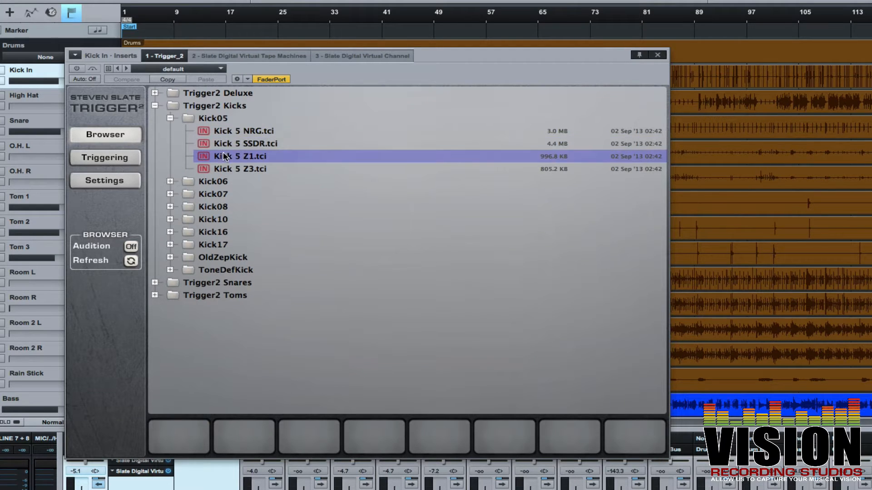
left_click(222, 165)
left_click(233, 130)
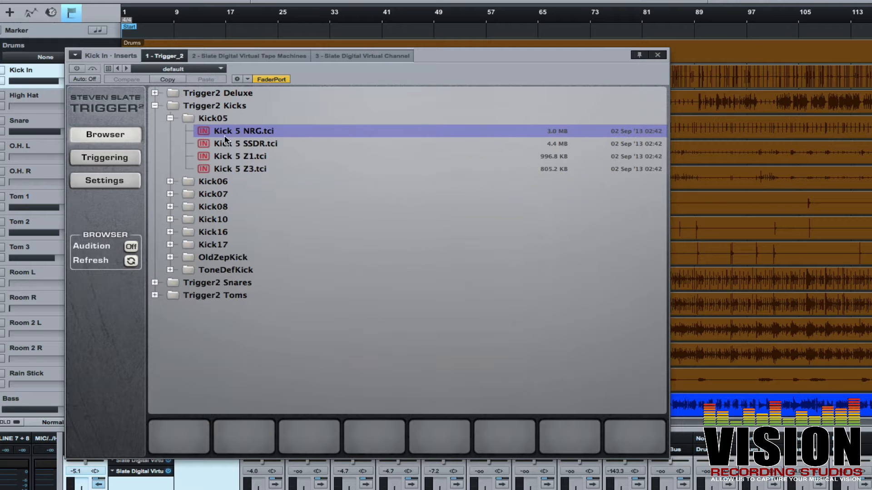
left_click(224, 143)
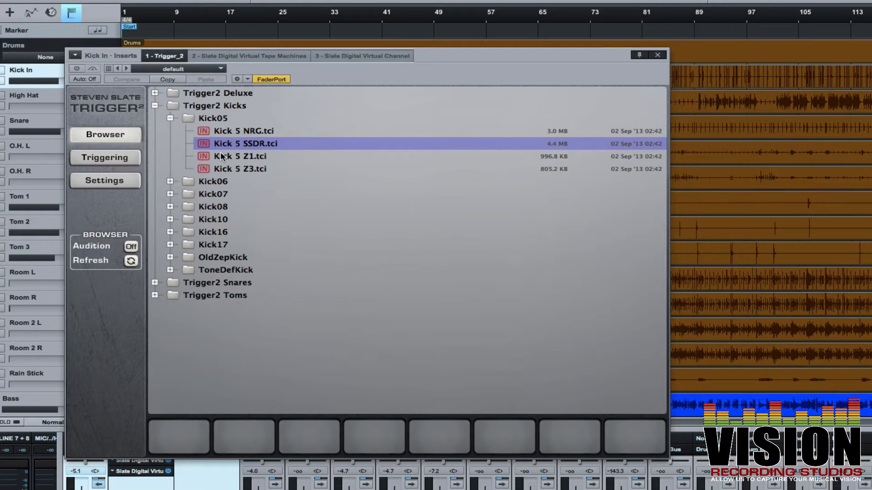
left_click(220, 154)
left_click(221, 168)
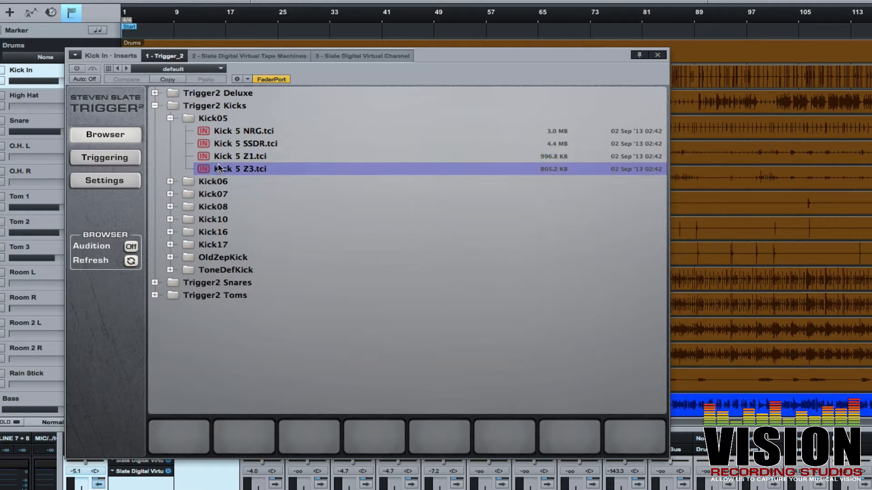
left_click(169, 117)
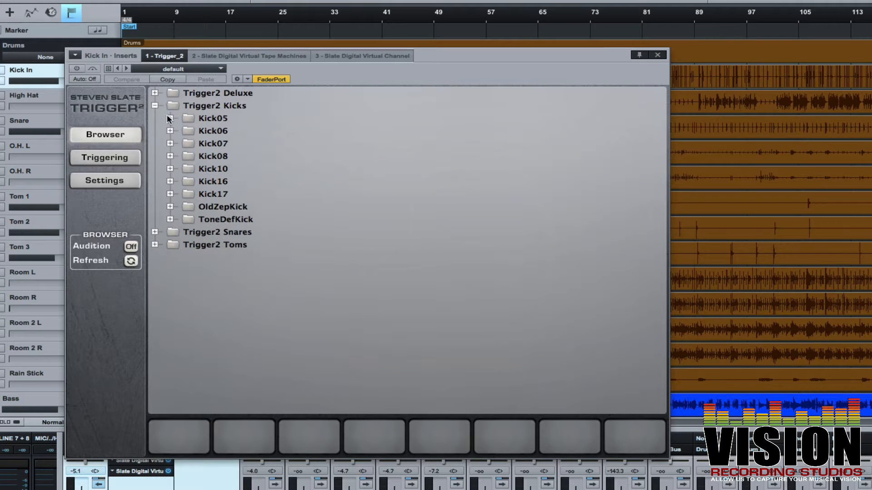
Step: Examine the contents of the Kick06, Kick07, Kick08 and Kick10 folders, then collapse the kick library
left_click(169, 131)
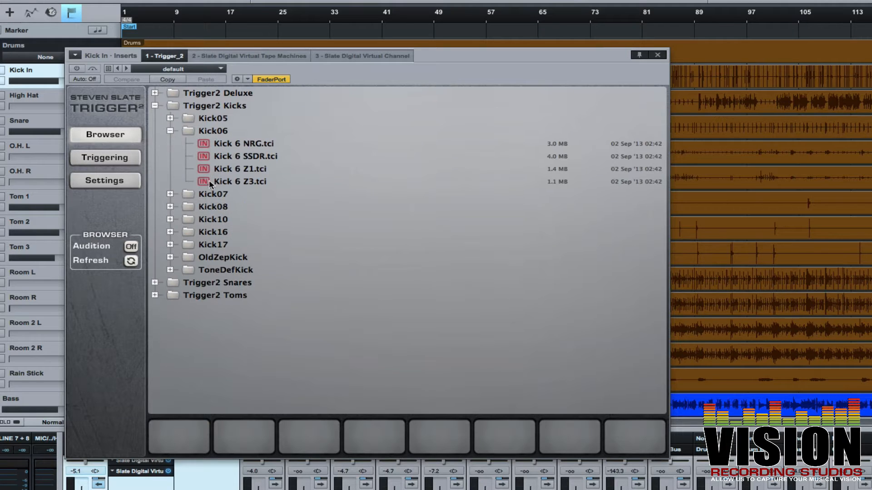
left_click(169, 131)
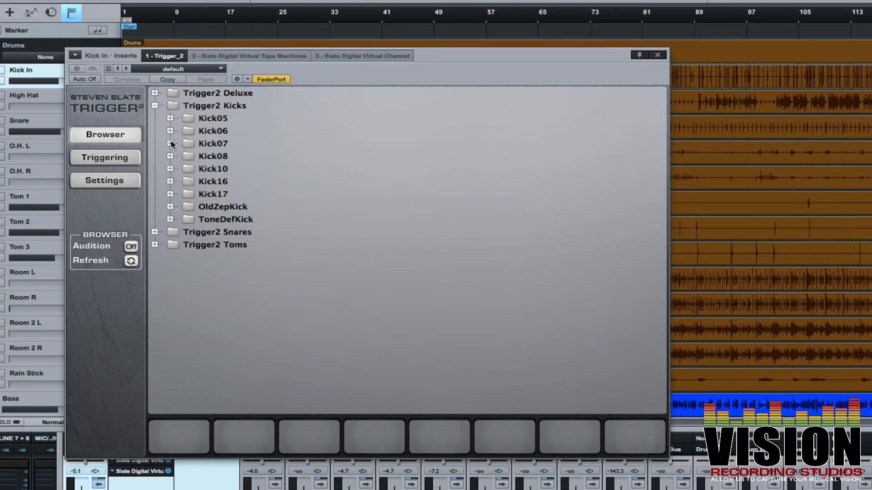
left_click(170, 144)
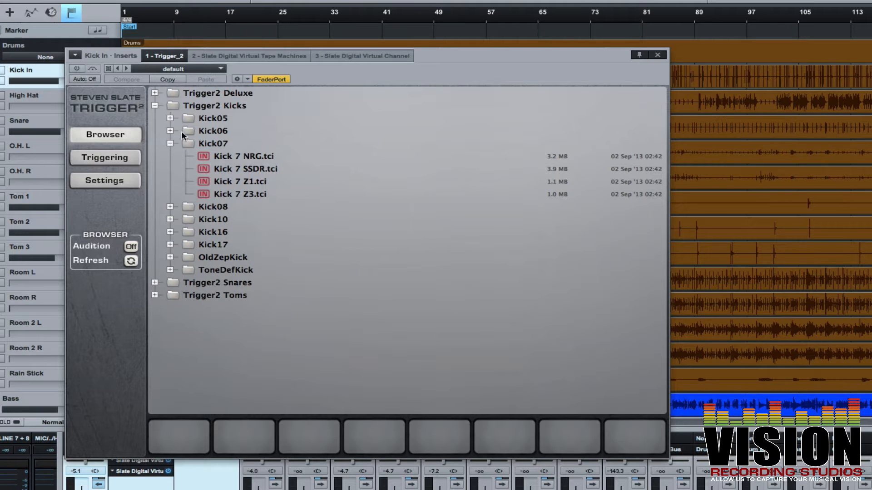
left_click(170, 144)
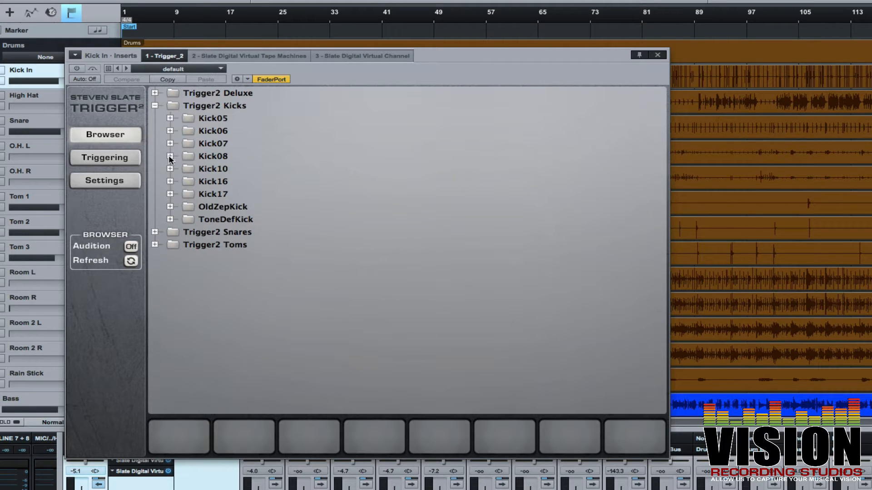
left_click(170, 156)
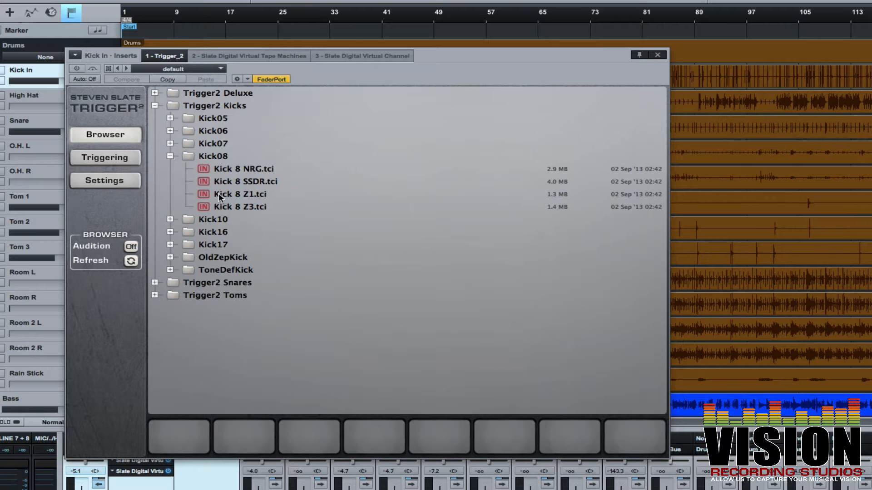
left_click(170, 156)
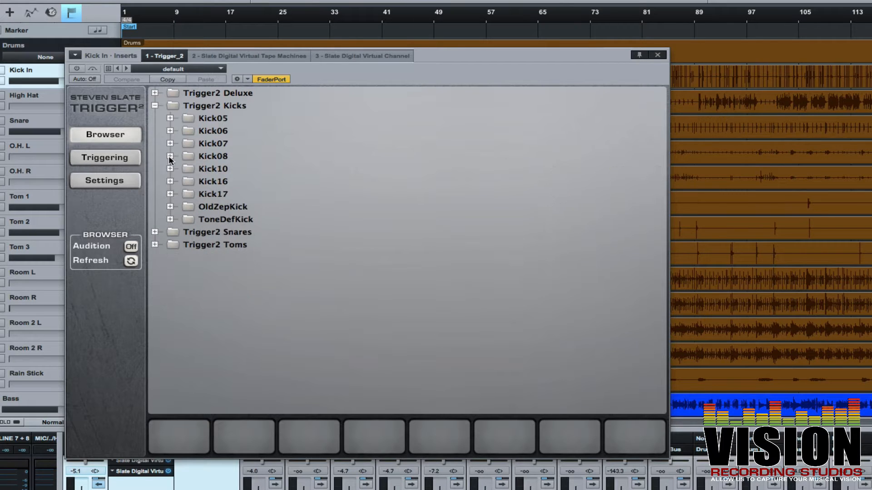
left_click(170, 168)
left_click(170, 168)
left_click(155, 105)
Step: Examine the OldZepSnare samples and the Snare03p folder in the Trigger2 Snares library
left_click(154, 118)
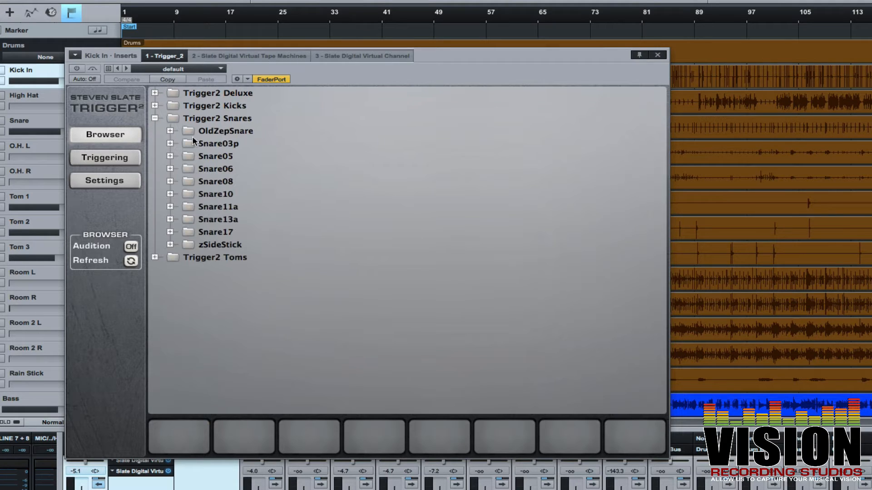
left_click(170, 130)
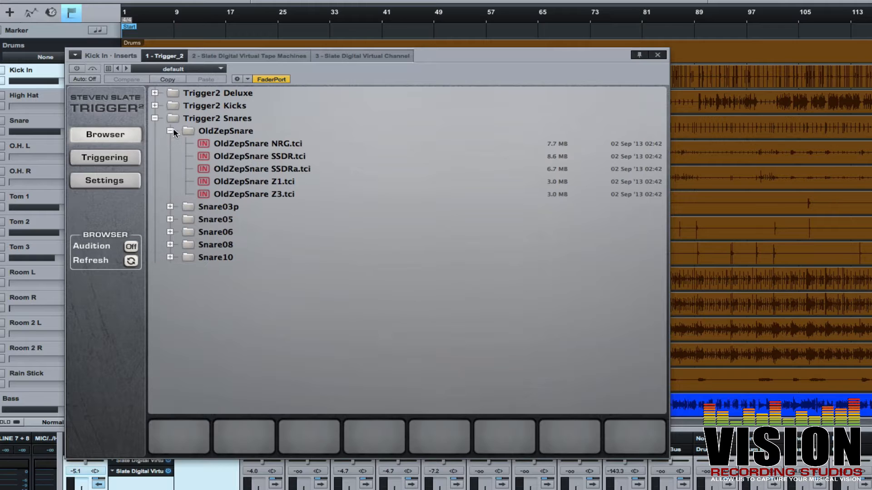
left_click(218, 145)
left_click(217, 157)
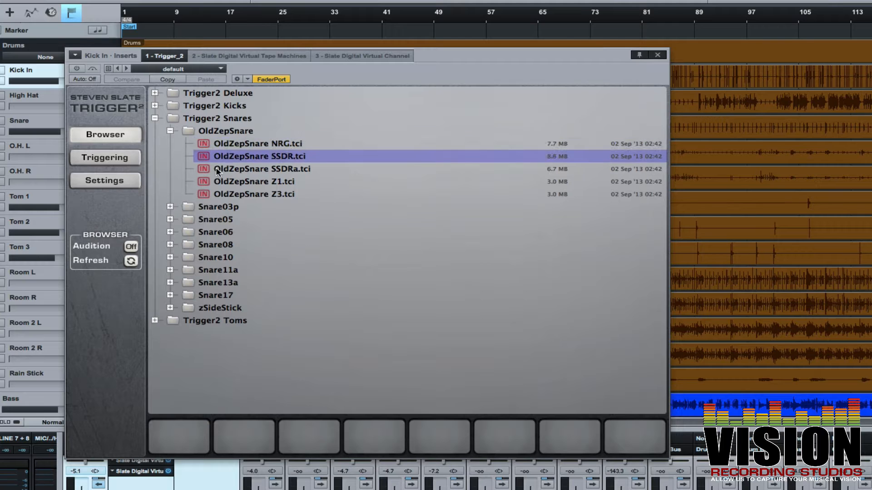
left_click(215, 168)
left_click(222, 182)
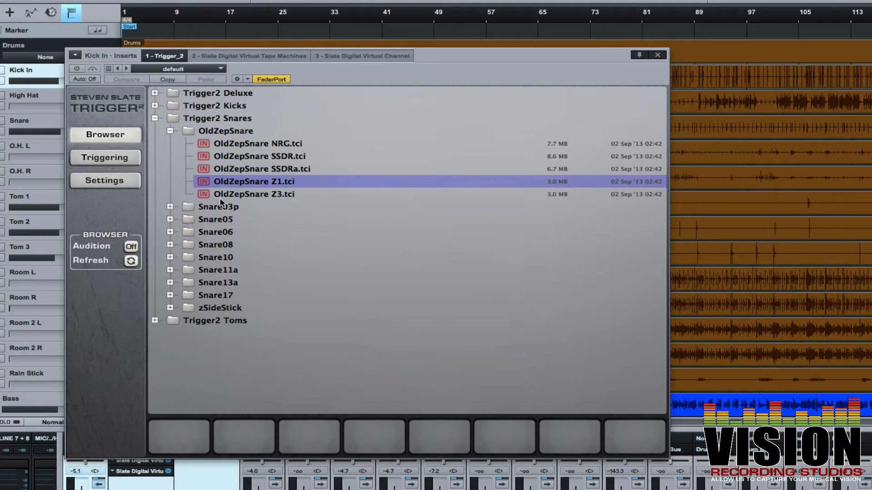
left_click(221, 194)
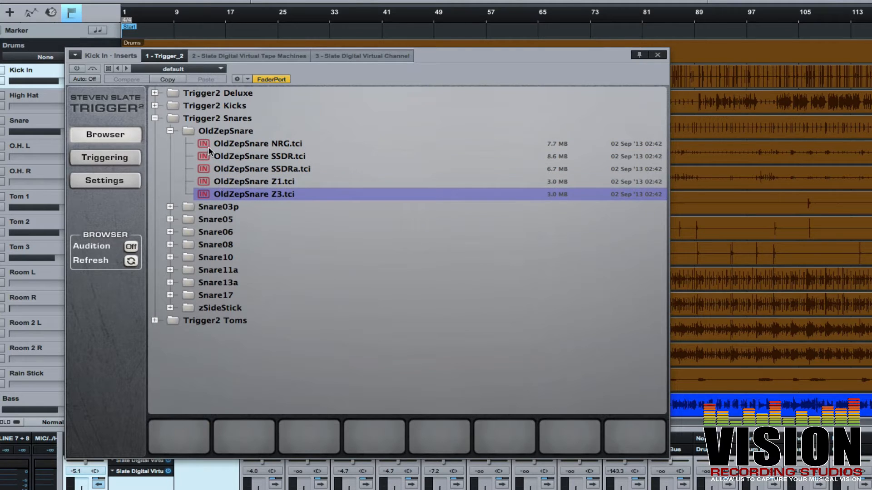
left_click(169, 132)
left_click(170, 144)
left_click(170, 143)
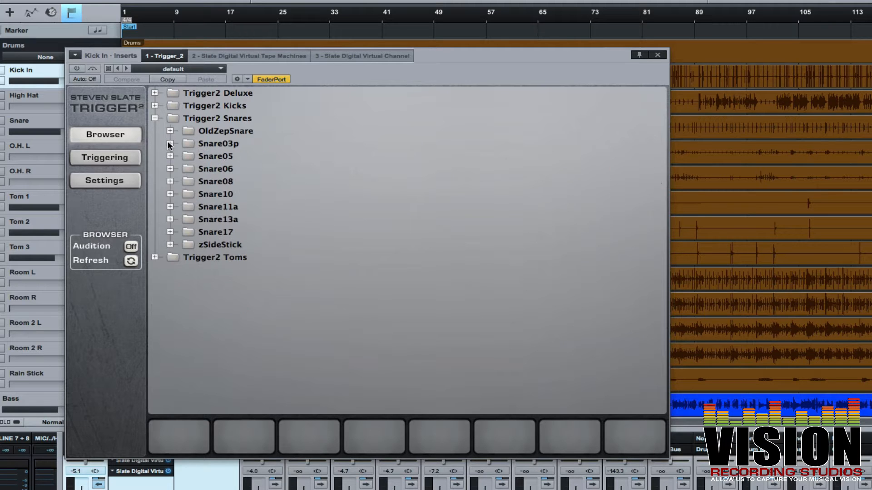
Step: Examine the samples in the Snare05 folder and collapse the Trigger2 Snares library
left_click(169, 157)
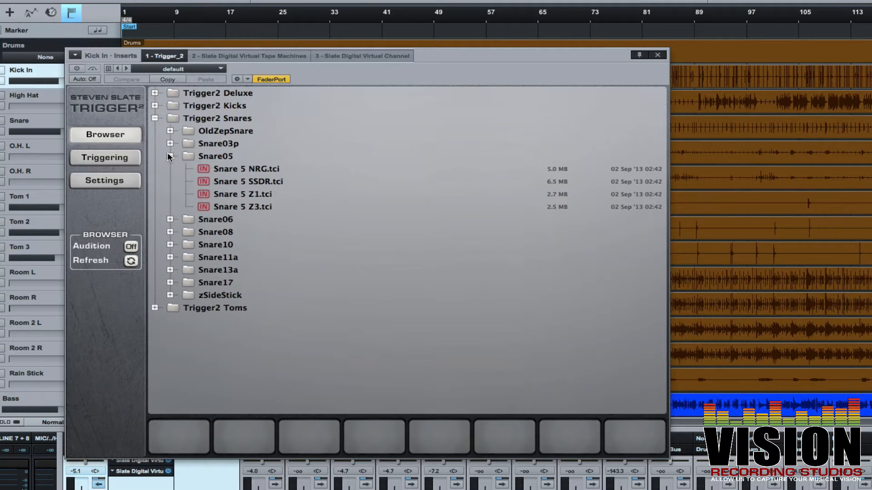
left_click(169, 156)
left_click(154, 119)
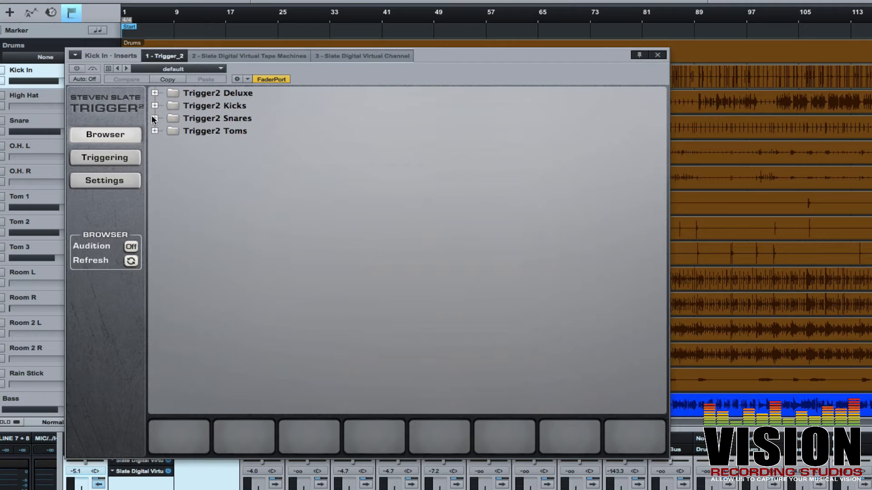
Step: Examine the Maple, Metal, OldZep and Qik tom folders in the Trigger2 Toms library, and collapse the library
left_click(154, 131)
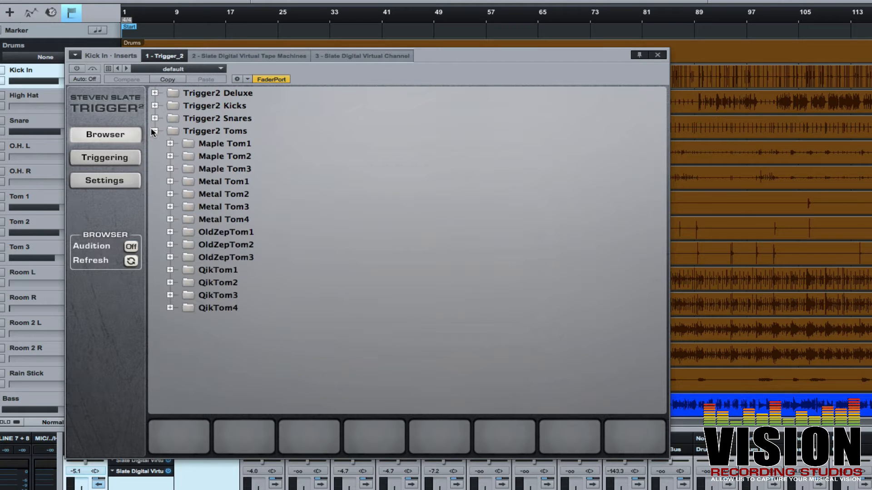
left_click(219, 146)
left_click(217, 157)
left_click(215, 168)
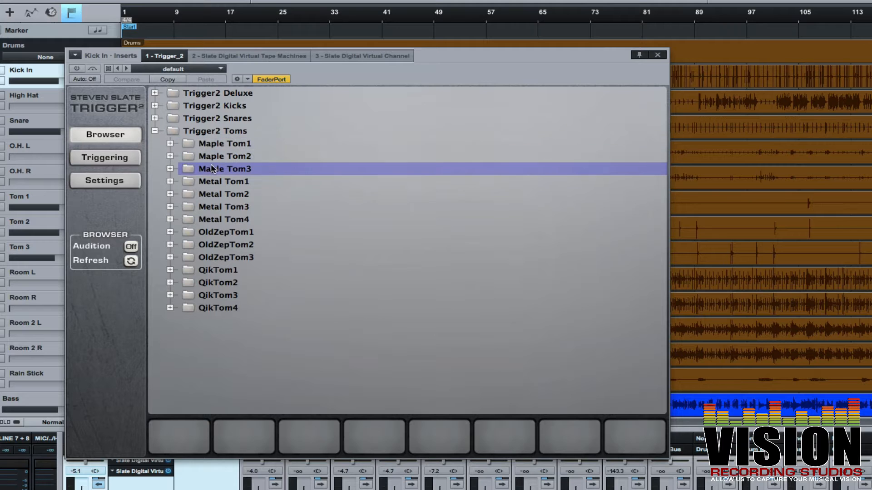
left_click(213, 147)
left_click(211, 155)
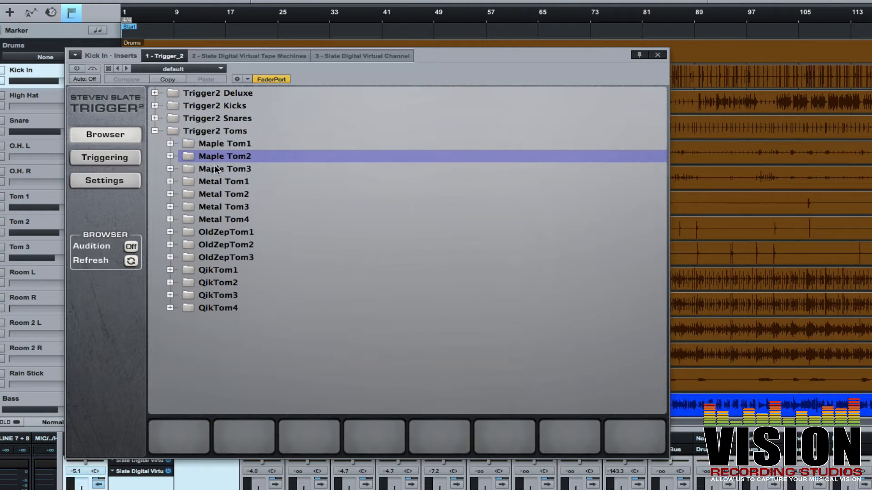
left_click(216, 169)
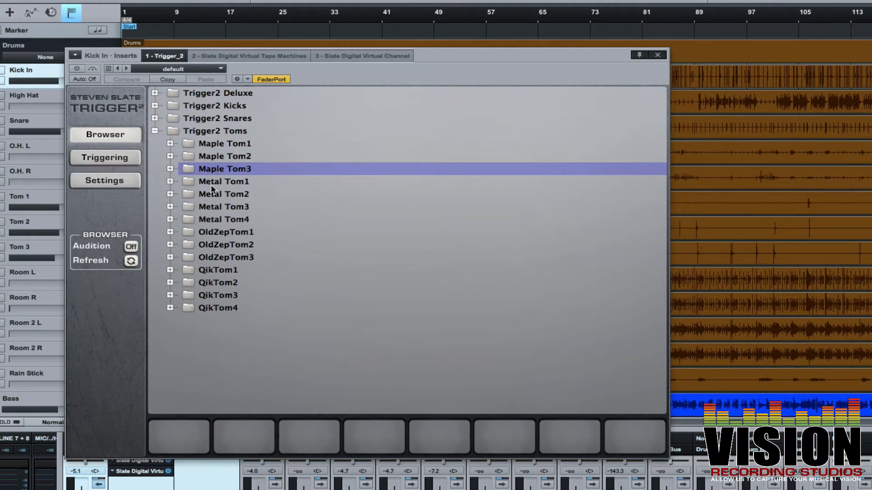
left_click(211, 184)
left_click(205, 194)
left_click(205, 205)
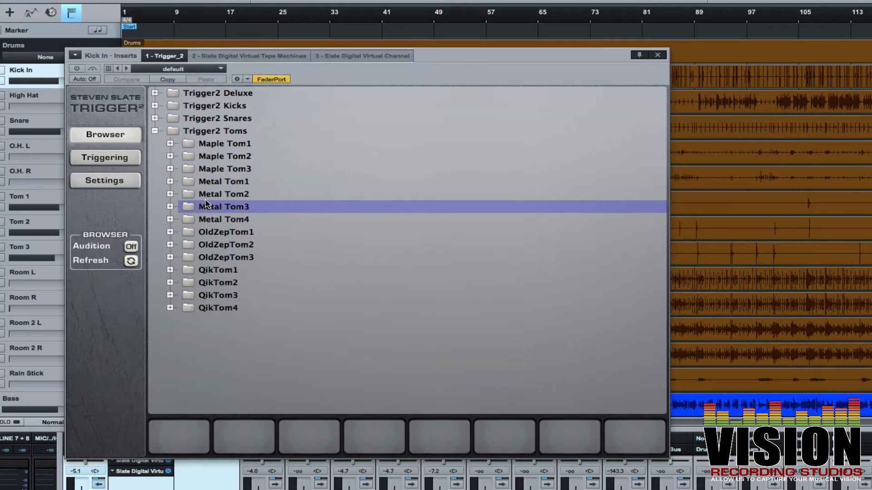
left_click(201, 231)
left_click(190, 253)
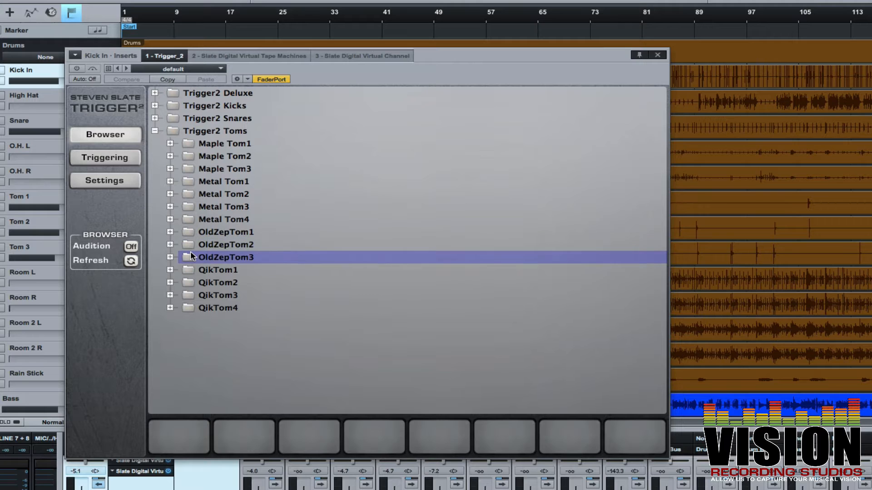
left_click(204, 266)
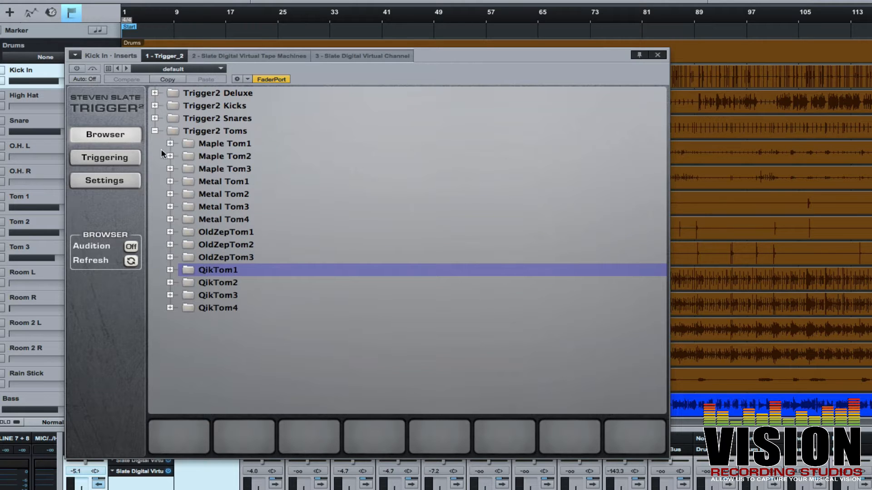
left_click(155, 132)
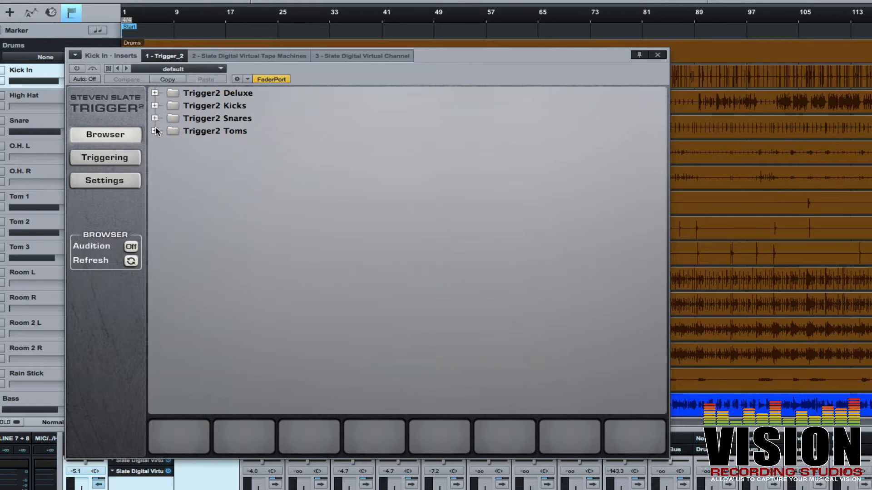
Step: Examine the Black Beauty samples in the BB Snare folder of Trigger2 Deluxe, and collapse the library
left_click(155, 93)
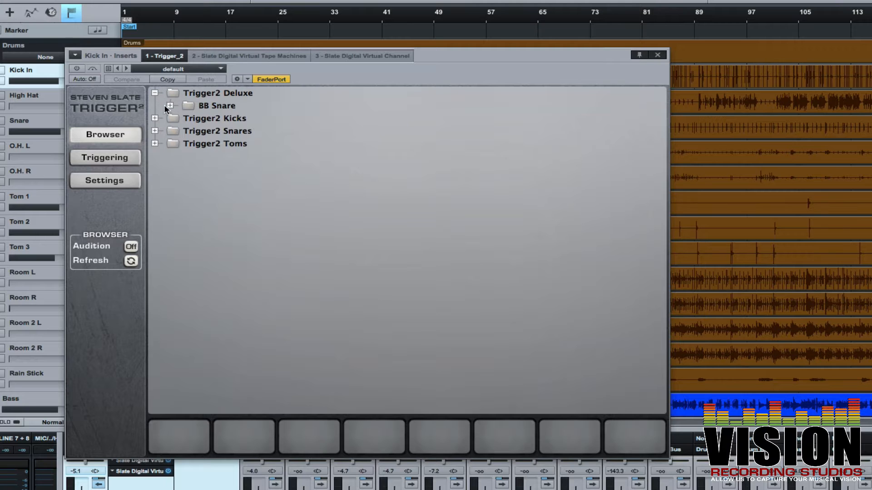
left_click(170, 105)
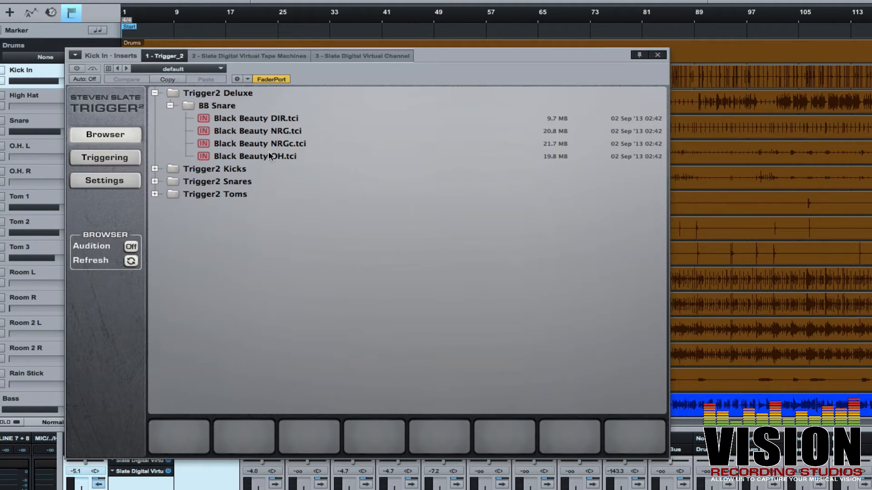
left_click(170, 106)
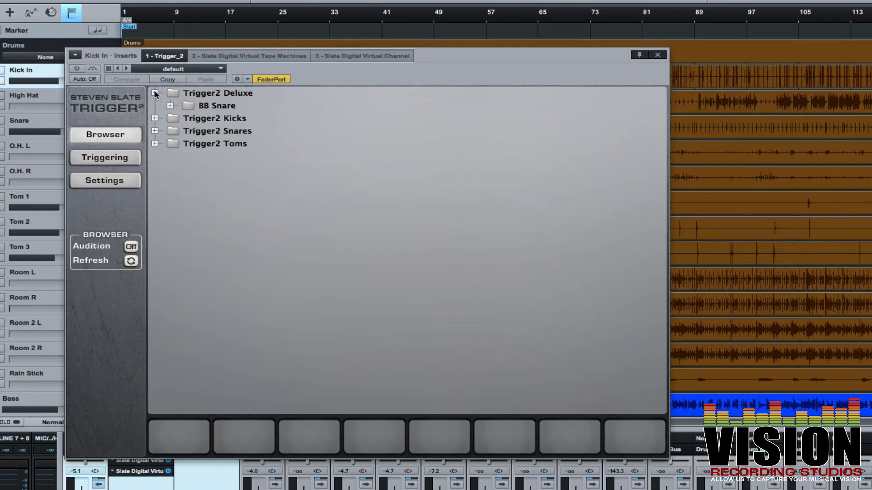
left_click(155, 93)
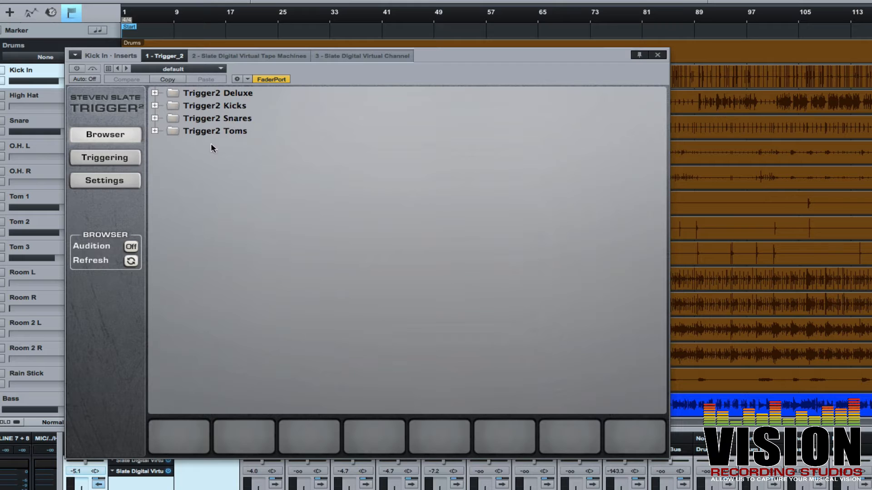
Step: On the triggering page, lower the first slot's fader to -0.80 dB and try to reset its level to zero
left_click(103, 159)
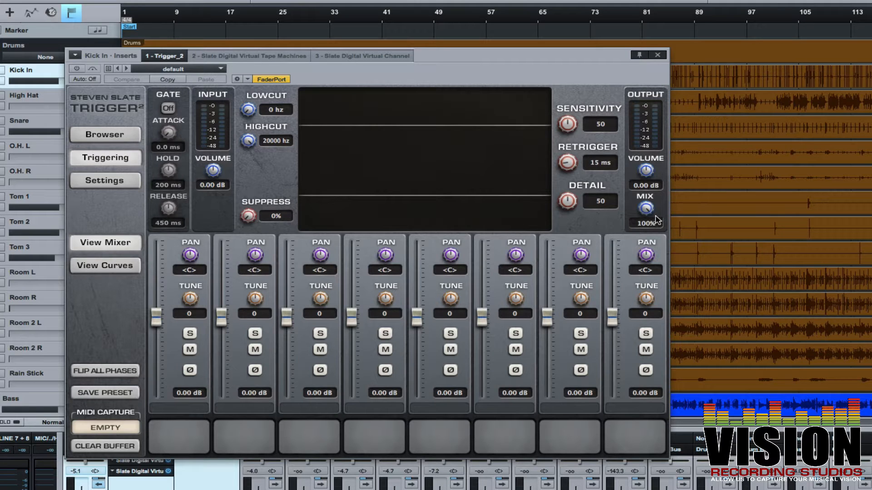
mouse_move(651, 209)
left_mouse_down()
mouse_move(648, 239)
mouse_move(626, 274)
mouse_move(643, 195)
left_mouse_up()
left_click_drag(157, 320, 157, 329)
left_click(191, 395)
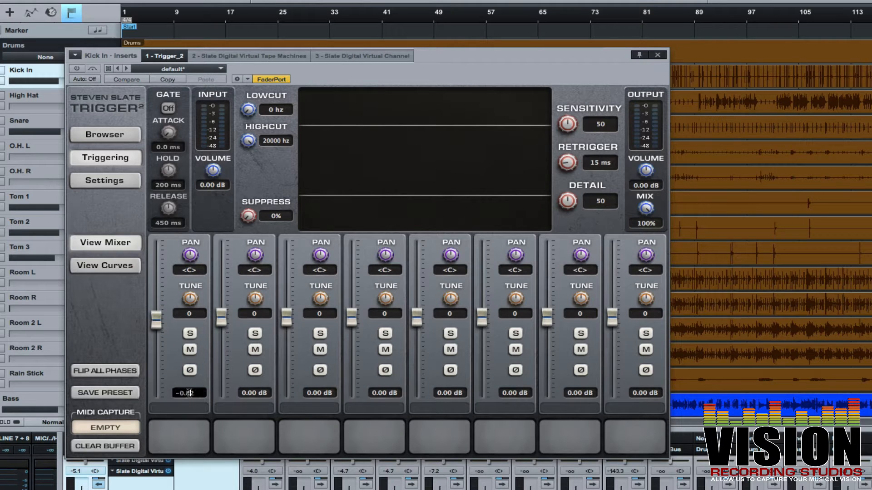
key("BackSpace")
type("000")
key("Return")
Step: Examine Trigger's settings page and the envelope and dynamics curves of the eight sample slots
left_click(104, 182)
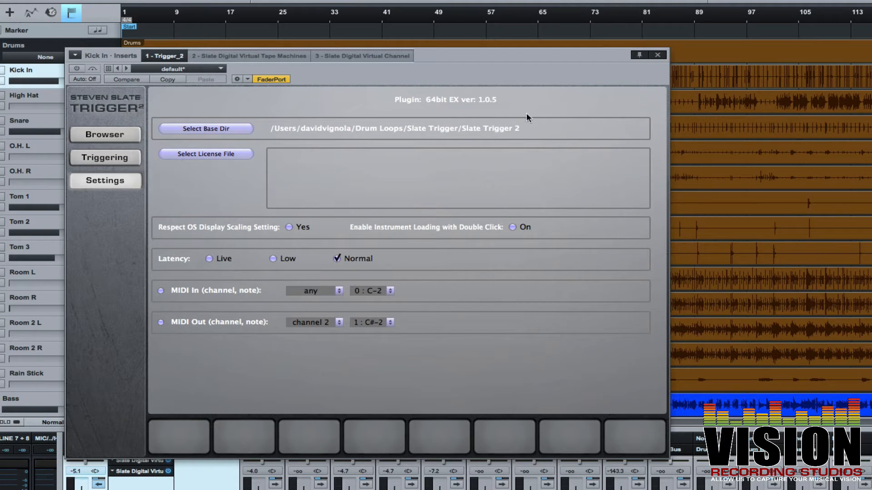
left_click(107, 157)
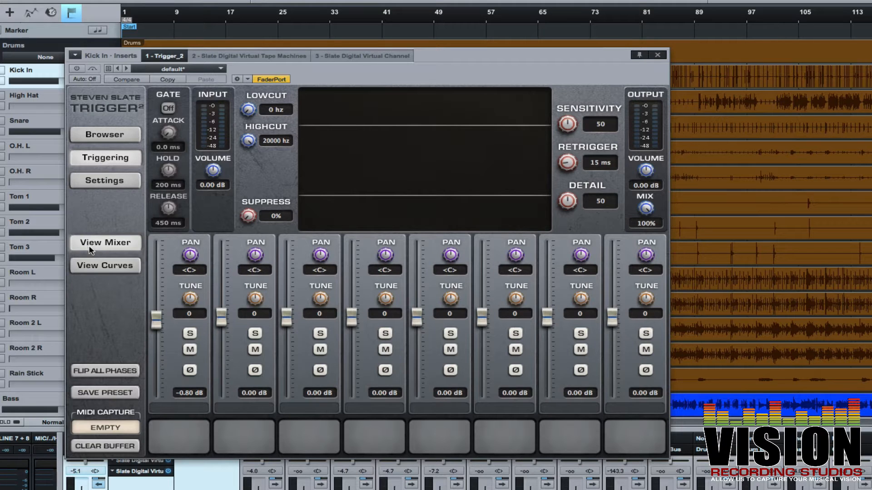
left_click(96, 265)
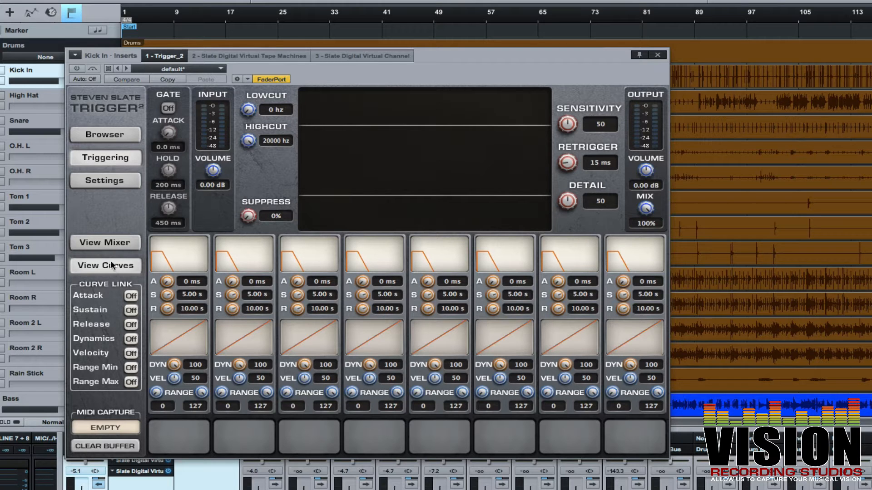
left_click(112, 241)
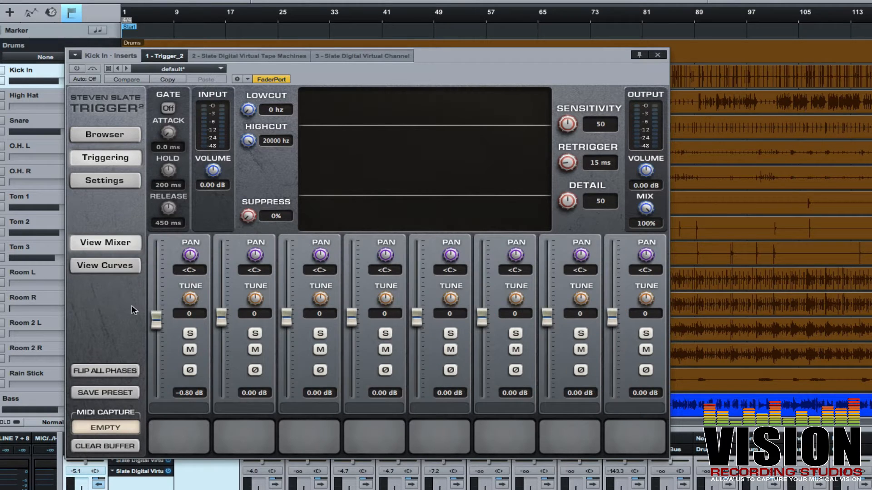
Step: Flip the phase of all eight sample slots and flip it back
left_click(124, 373)
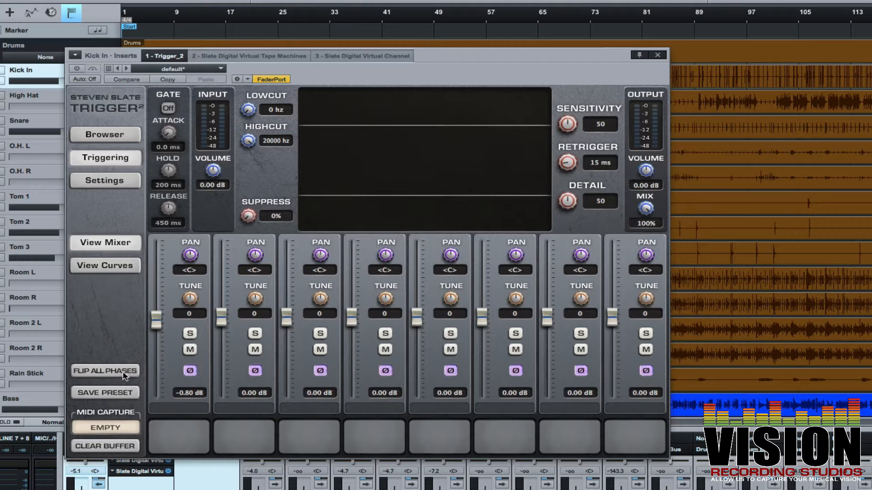
left_click(131, 371)
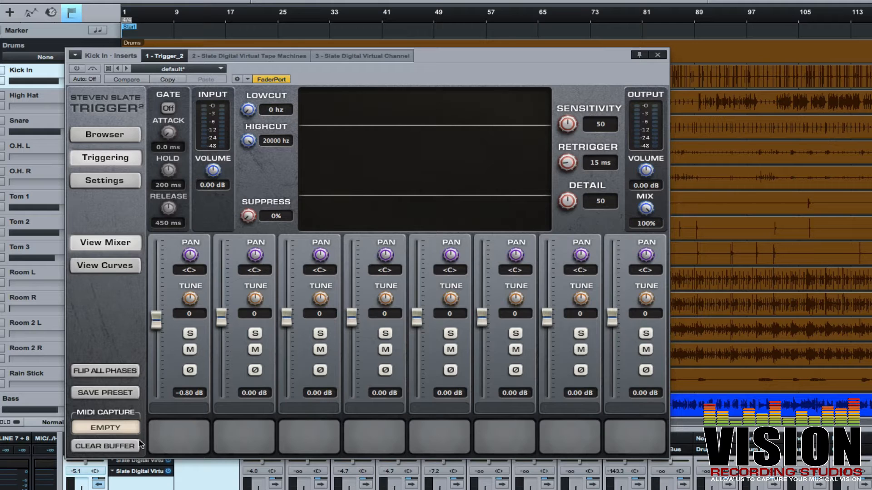
Step: Load the Kick 5 Z3.tci sample from the Kick05 folder into Trigger's first sample slot
left_click(123, 135)
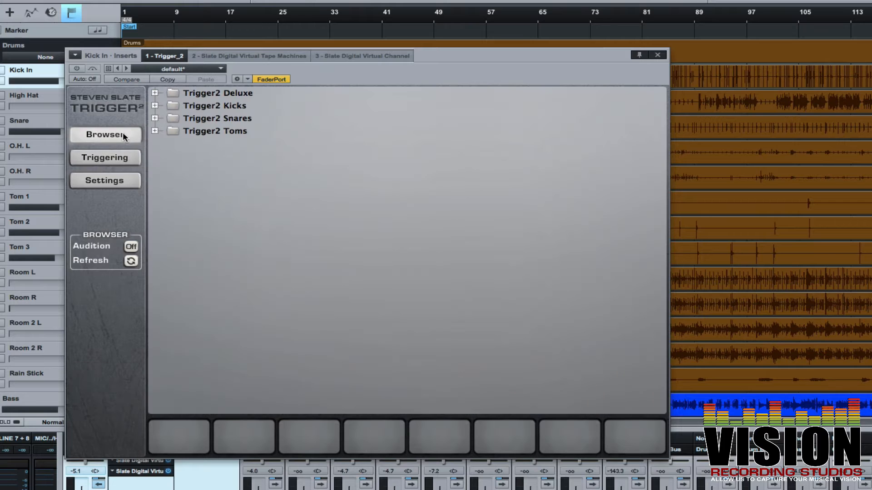
left_click(155, 106)
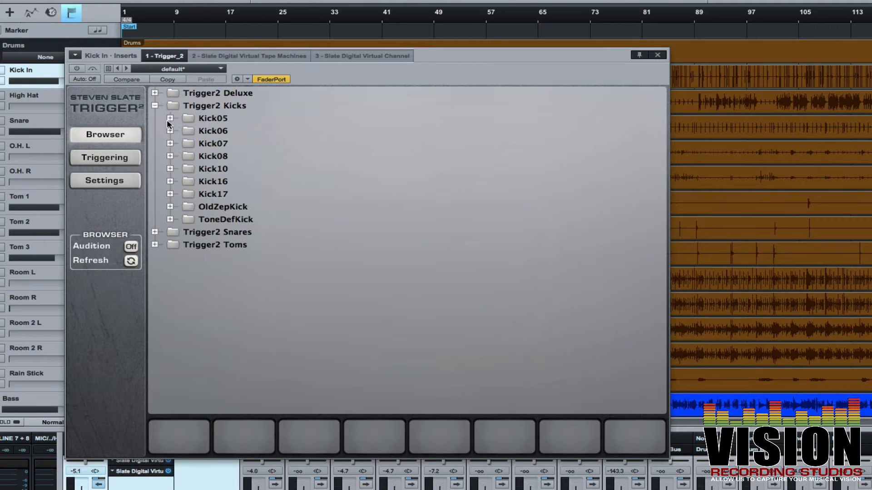
left_click(170, 119)
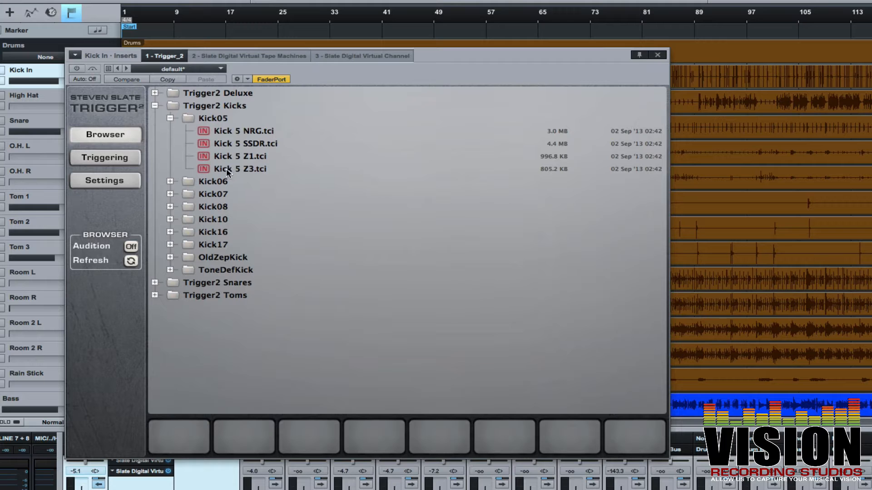
left_click(233, 131)
left_click(234, 144)
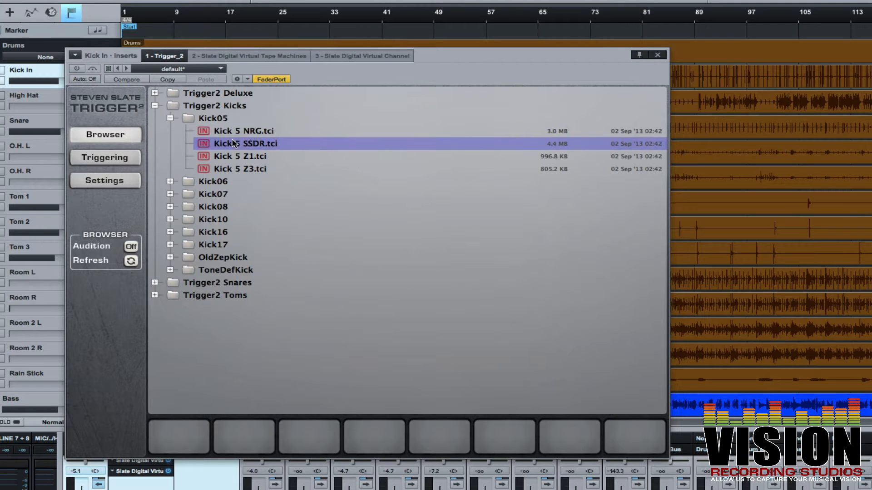
left_click(228, 151)
left_click(227, 164)
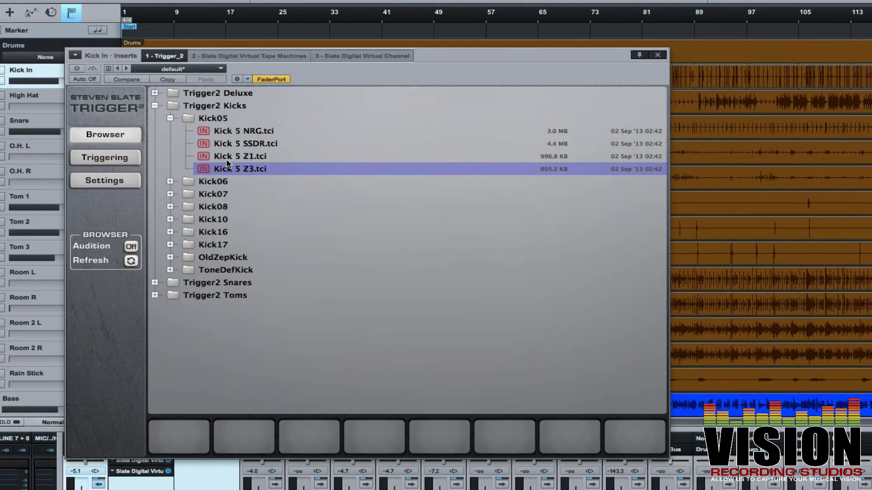
left_click_drag(221, 167, 168, 440)
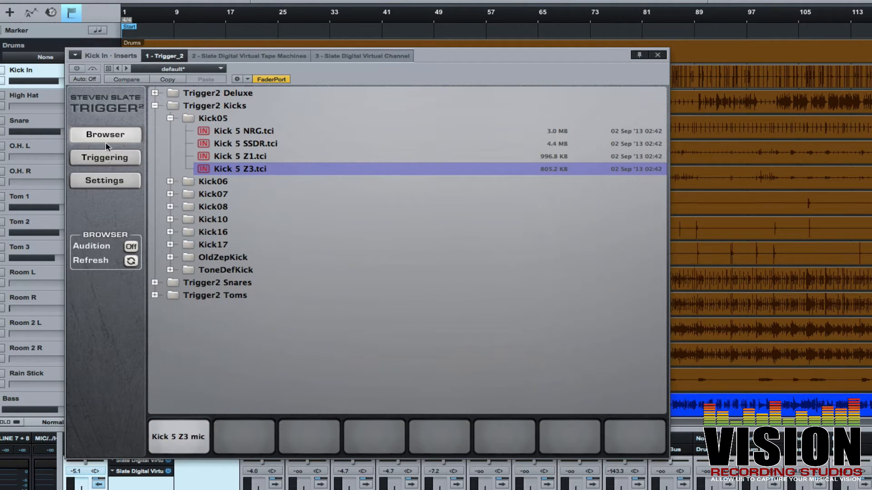
Step: From the triggering page, activate Trigger and toggle its bypass during playback to compare the original and replaced kick
left_click(107, 160)
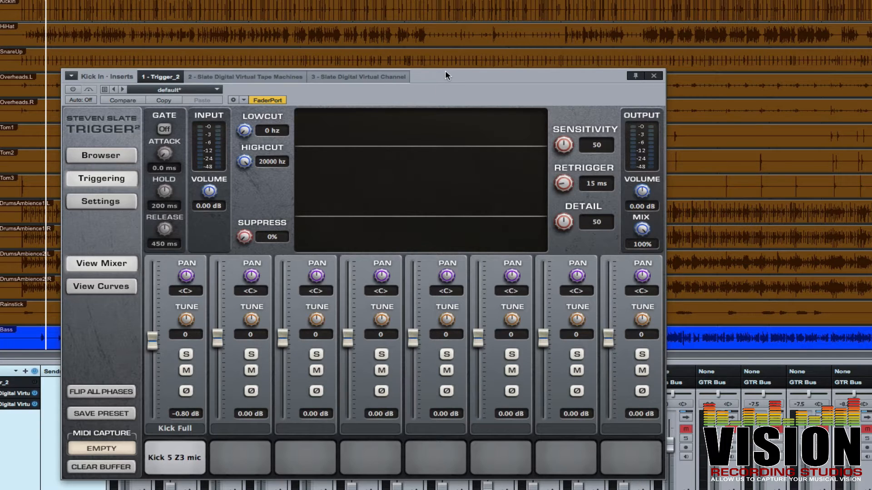
left_click_drag(445, 71, 443, 30)
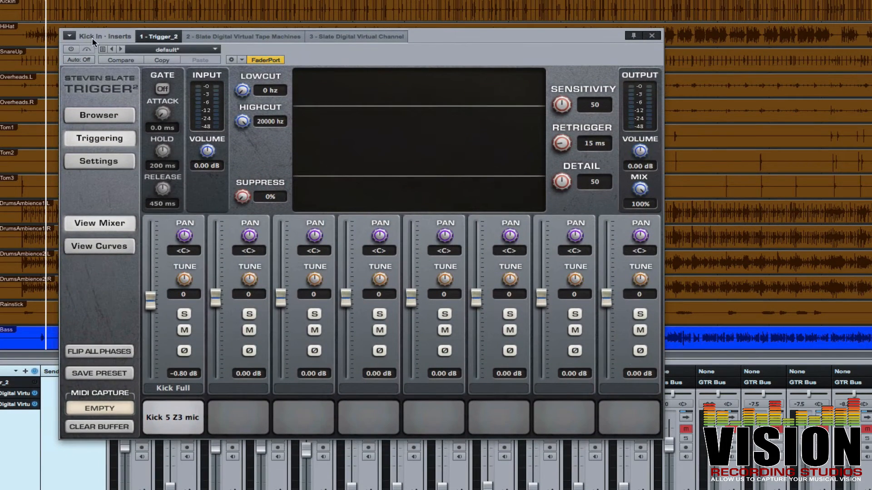
left_click(69, 50)
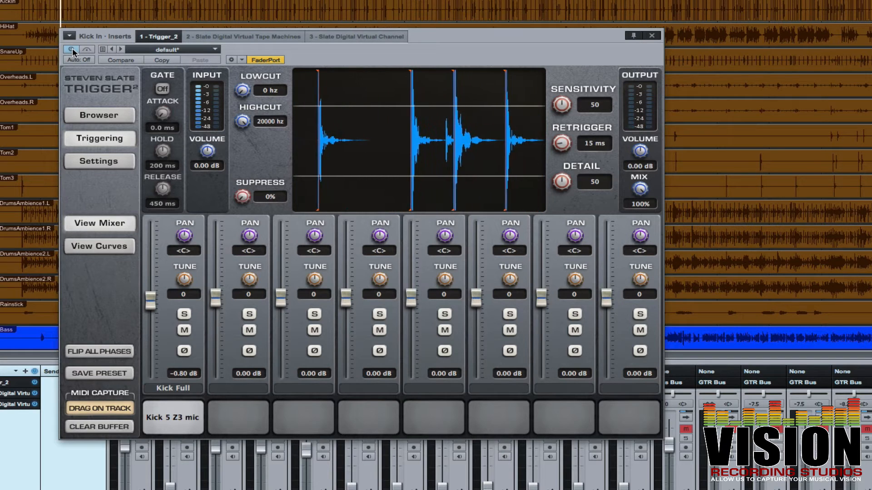
left_click(70, 49)
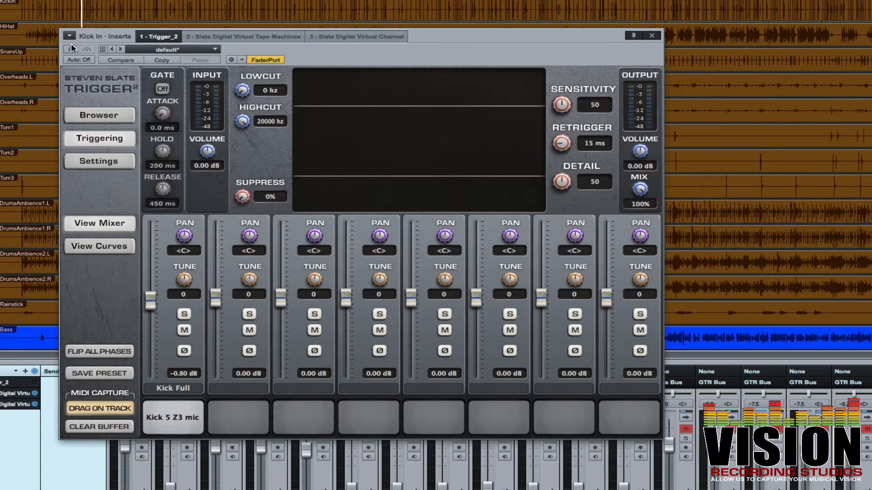
left_click(70, 49)
left_click(72, 50)
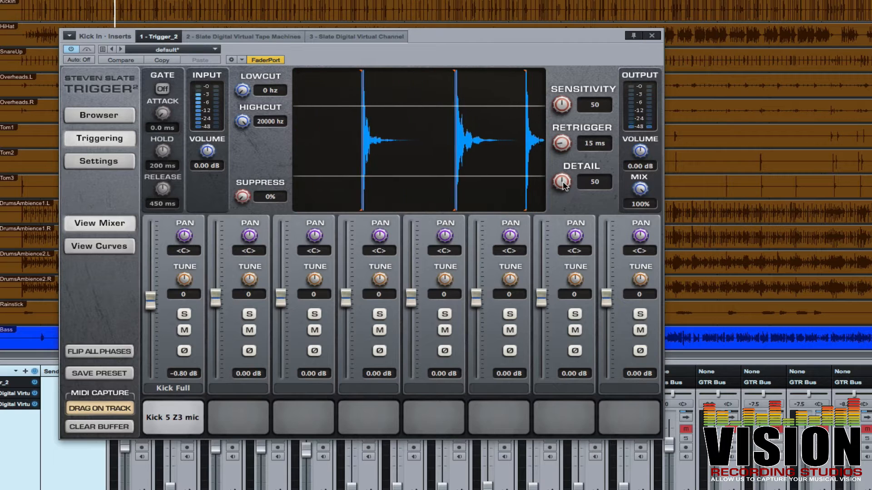
Step: Raise the trigger's Detail to 78, and bring it back down to 61 during playback
left_click_drag(564, 186, 570, 146)
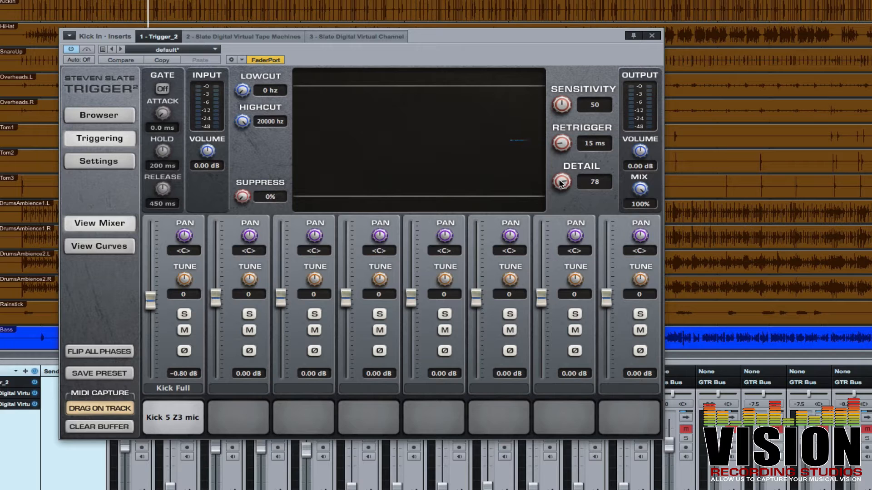
left_click_drag(563, 182, 551, 208)
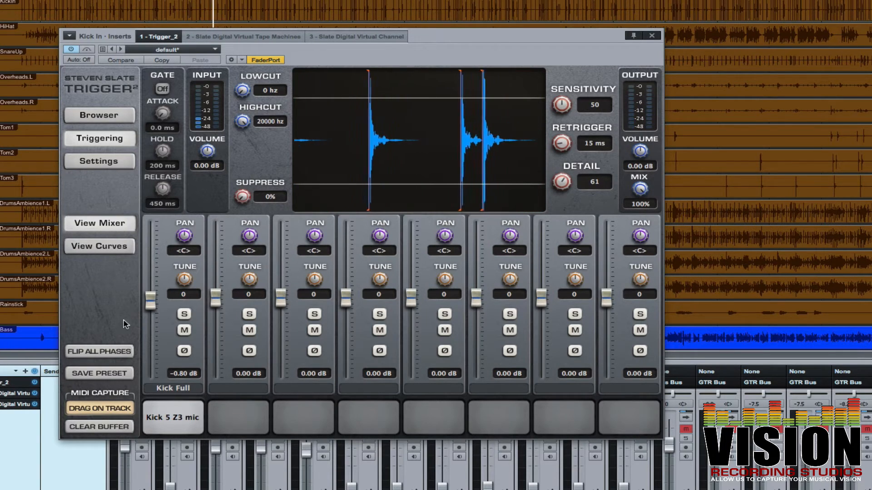
Step: Raise the Kick 5 Z3 slot's level to 5.98 dB and bypass and reactivate Trigger for comparison
left_click_drag(150, 302, 153, 279)
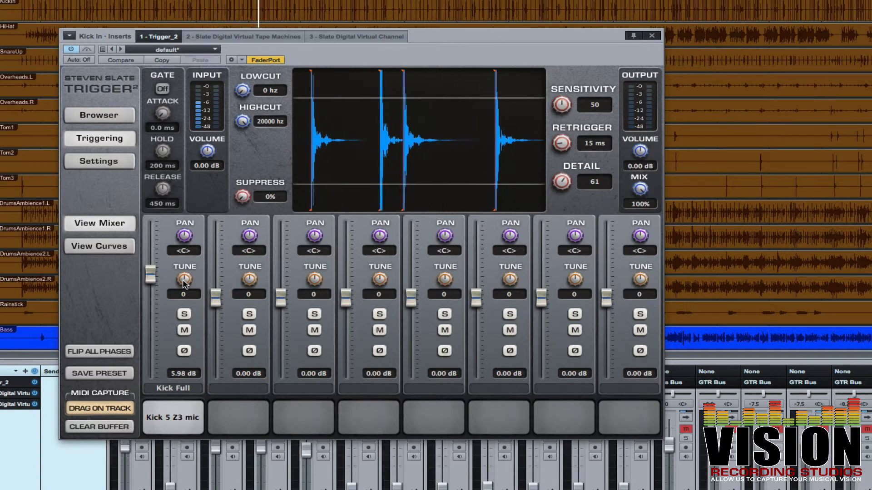
mouse_move(184, 283)
left_mouse_down()
mouse_move(189, 242)
mouse_move(173, 310)
mouse_move(185, 284)
left_mouse_up()
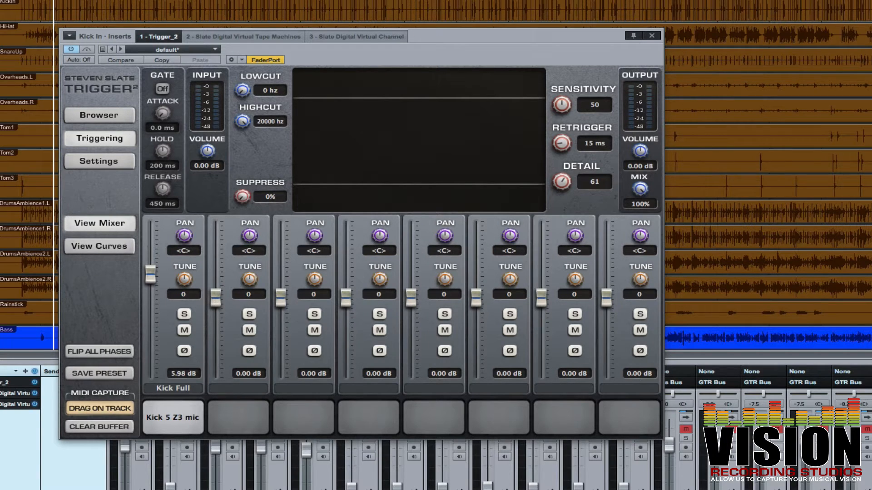
left_click(75, 49)
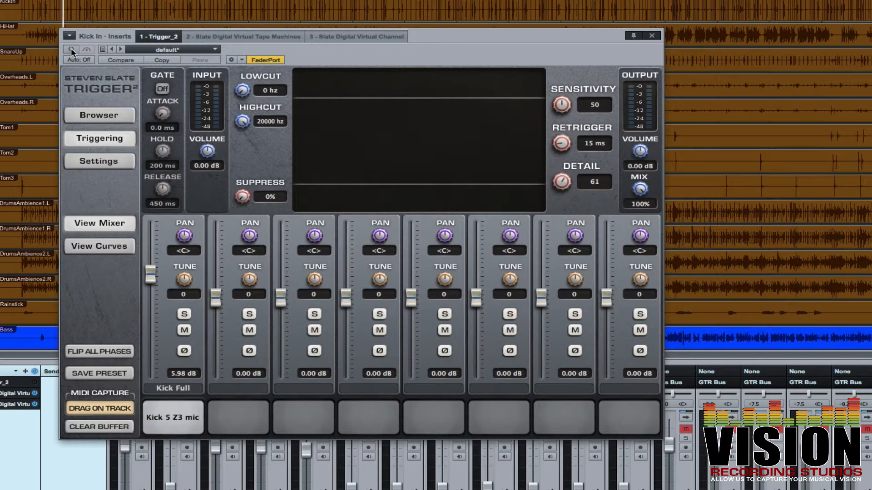
left_click(70, 48)
Step: Load Kick 5 NRG.tci, Kick 5 SSDR.tci and Kick 5 Z1.tci from the Kick05 folder into slots two, three and four
left_click(95, 114)
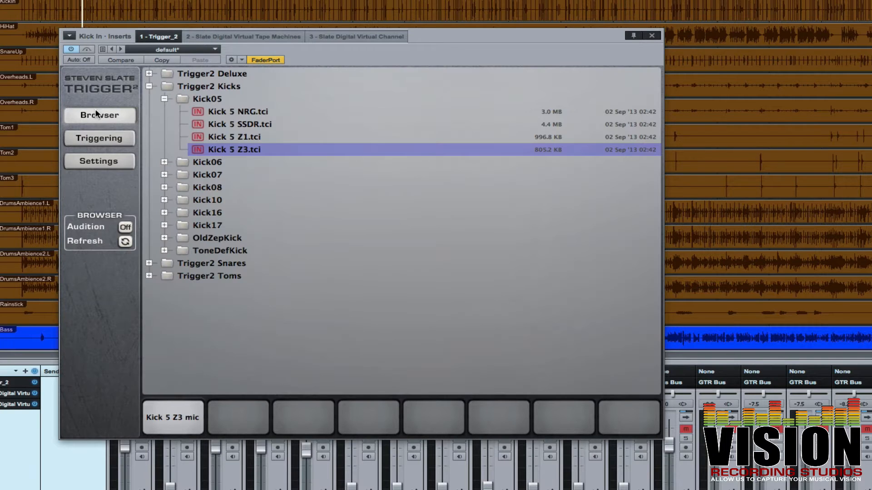
left_click(233, 138)
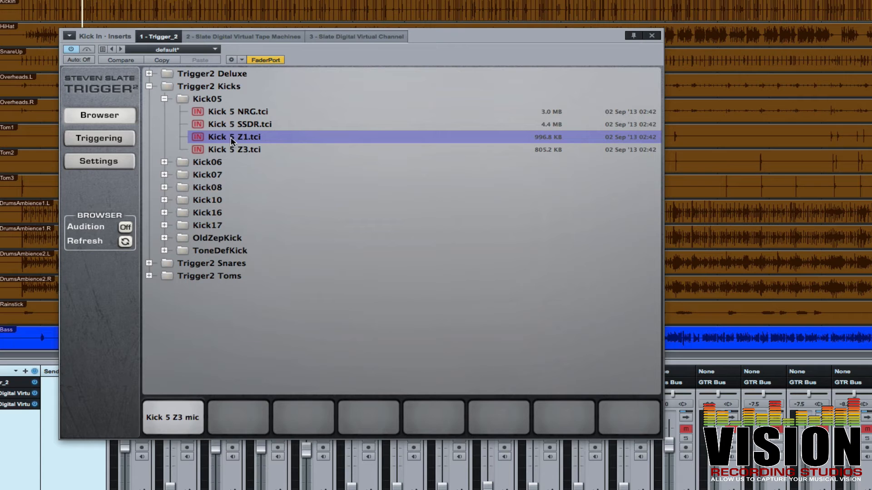
left_click(229, 111)
left_click_drag(225, 108, 228, 430)
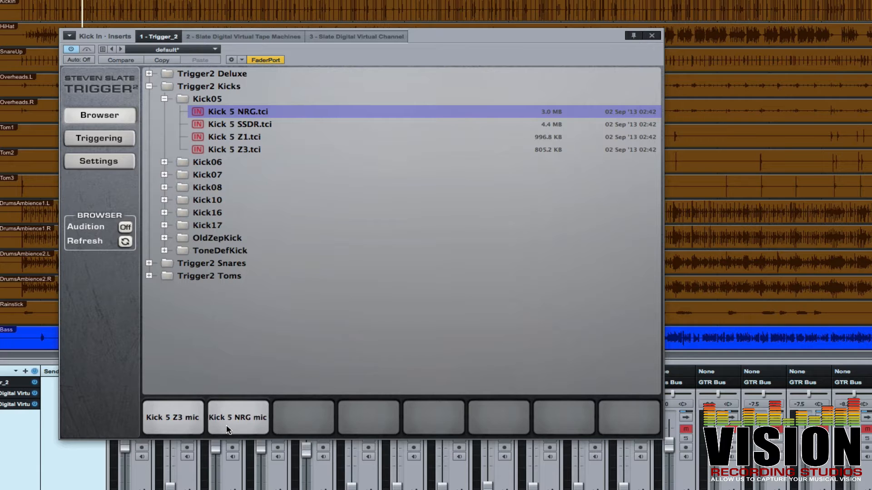
left_click_drag(223, 124, 306, 413)
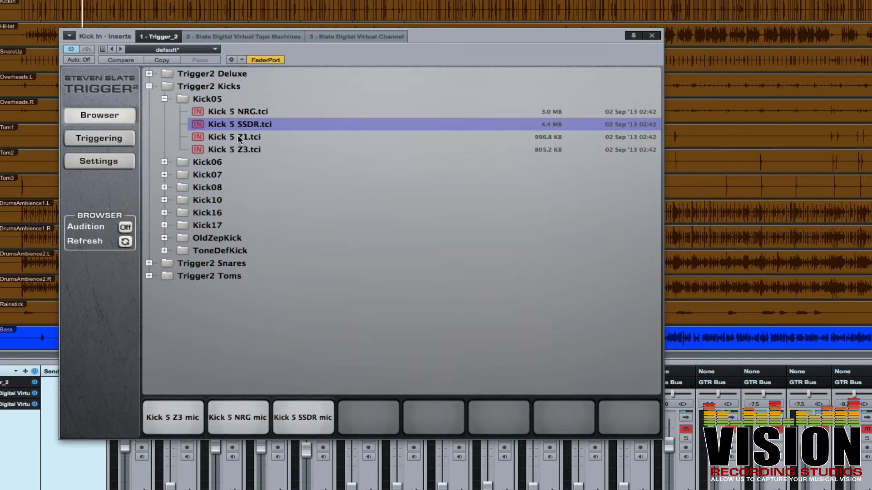
left_click_drag(238, 134, 373, 425)
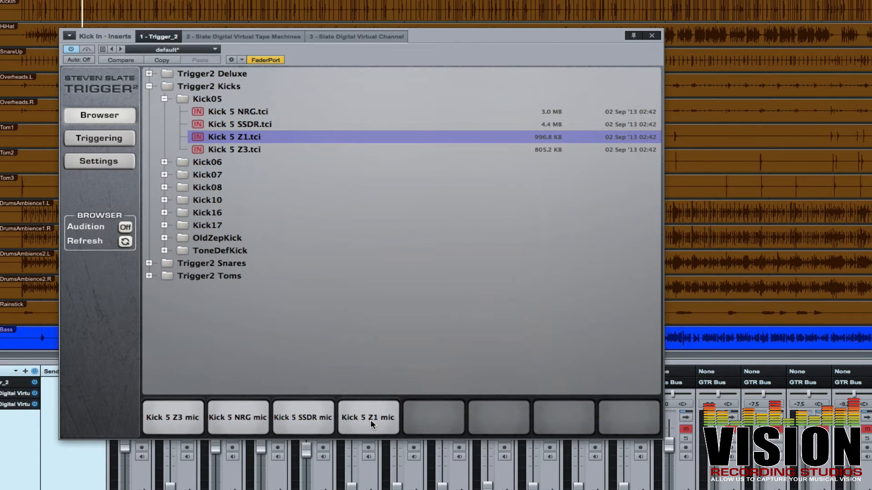
left_click(165, 99)
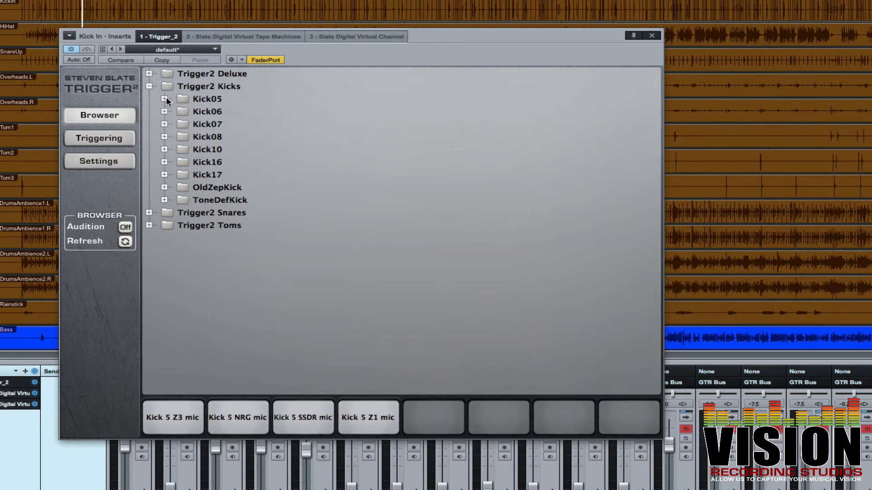
Step: In the triggering mixer, mute the SSDR and Z1 slots and lower the Kick 5 NRG level to -8.50 dB
left_click(86, 138)
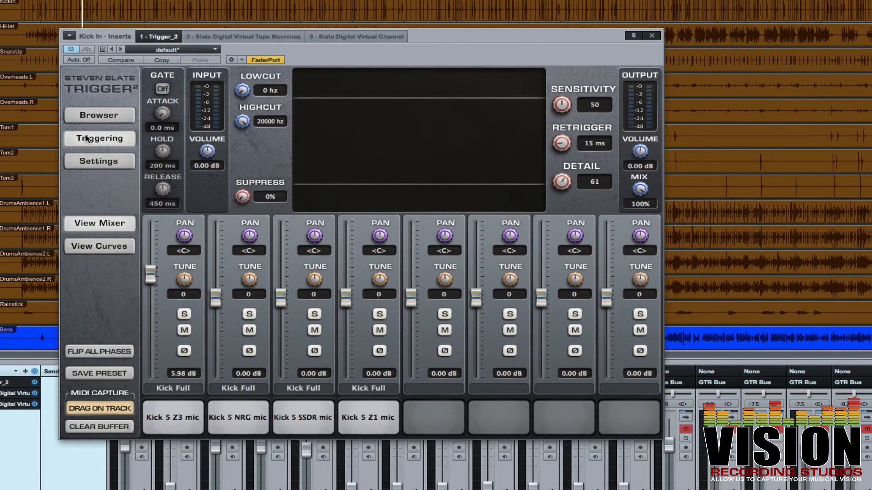
left_click(248, 331)
left_click(314, 330)
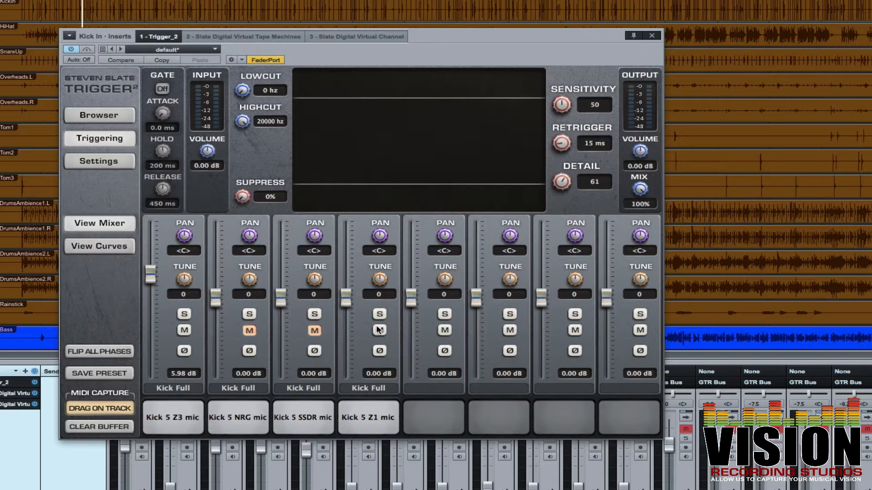
left_click(379, 330)
left_click(249, 331)
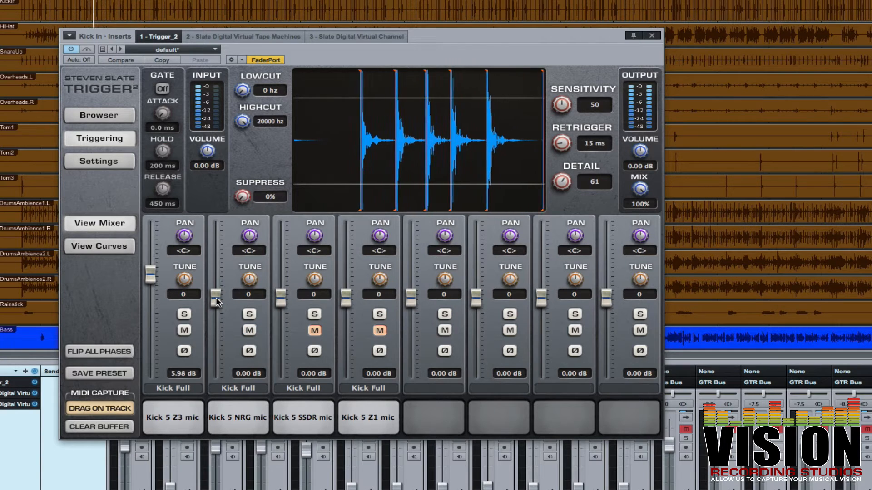
left_click_drag(217, 302, 219, 334)
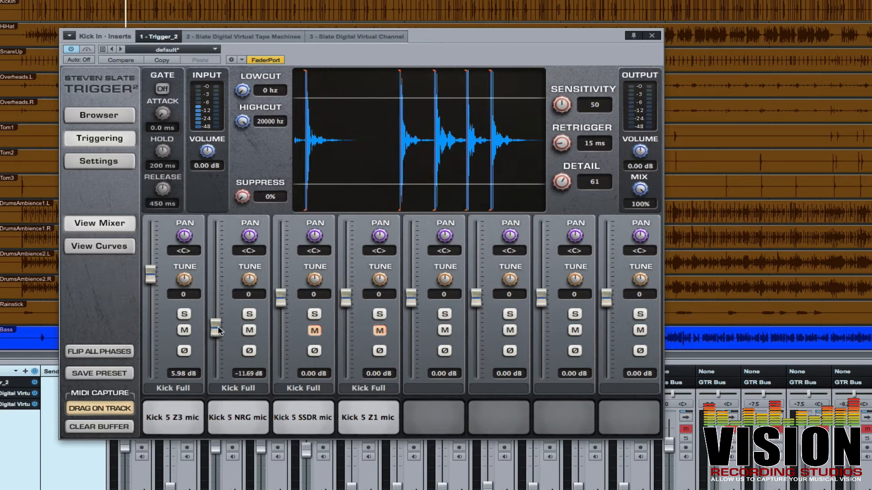
left_click_drag(217, 327, 217, 323)
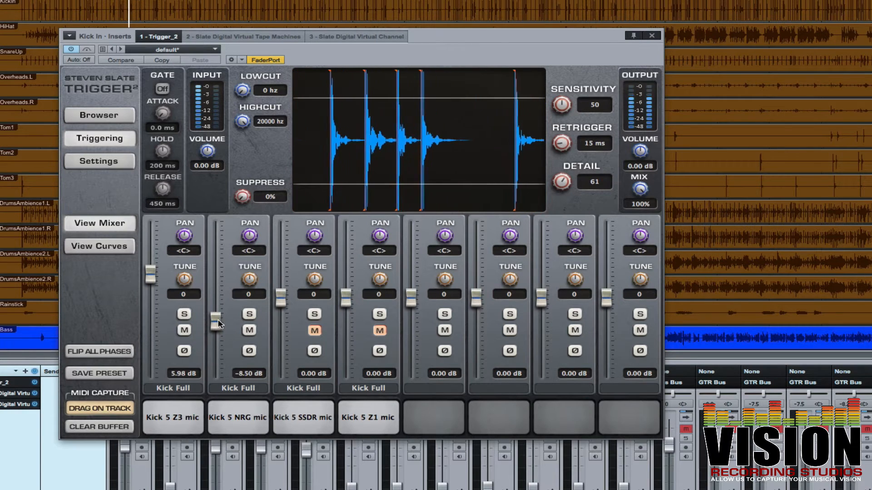
Step: Swap Kick 5 NRG for Kick 5 SSDR using their mutes, and lower the SSDR level to -8.26 dB
left_click(248, 331)
left_click(314, 331)
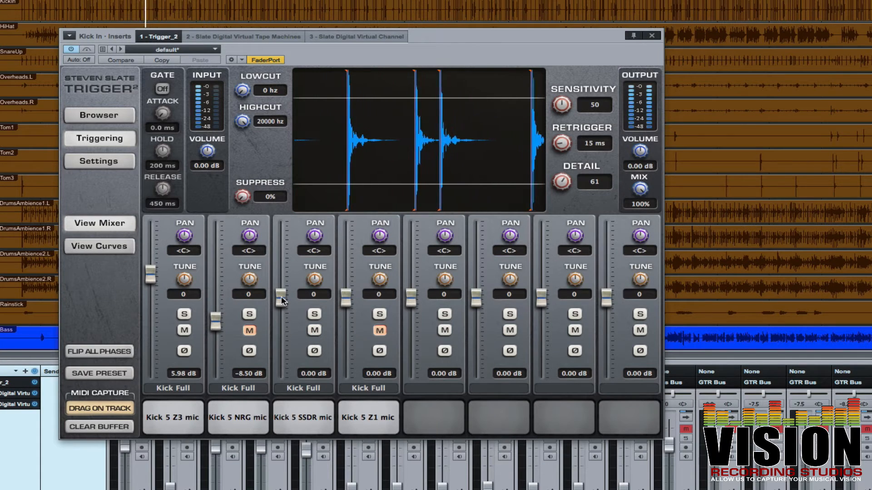
left_click_drag(281, 298, 278, 323)
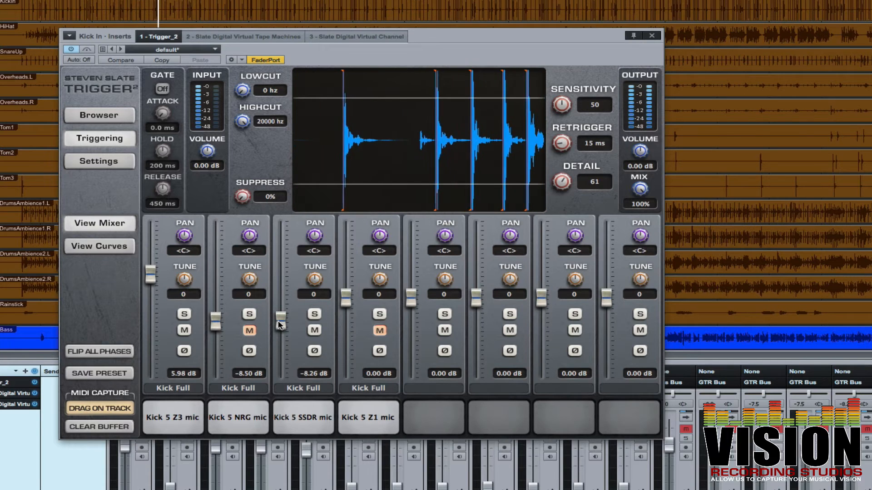
Step: Toggle the mutes on Kick 5 NRG and Kick 5 SSDR during playback to compare each layer with Kick 5 Z3
left_click(315, 330)
left_click(245, 330)
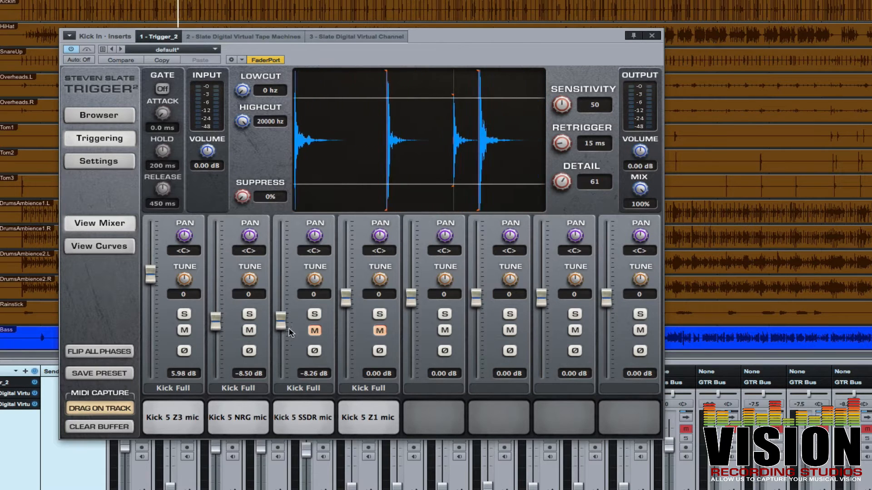
left_click(313, 331)
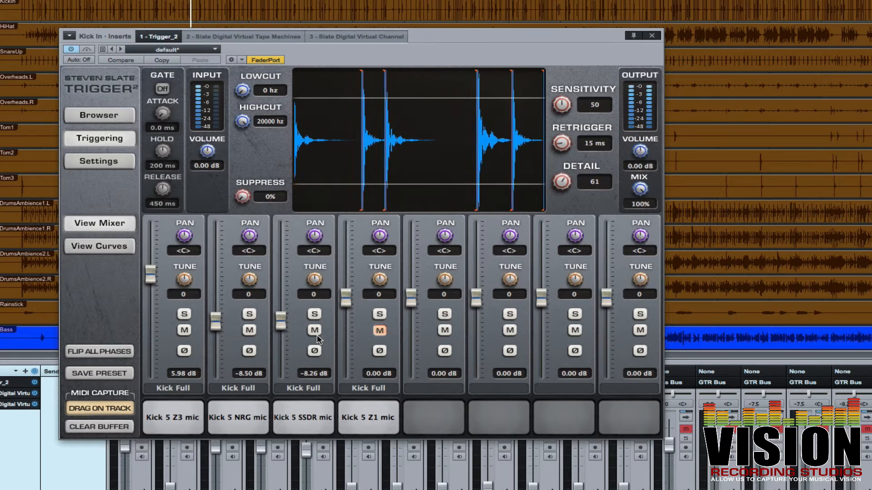
left_click(314, 331)
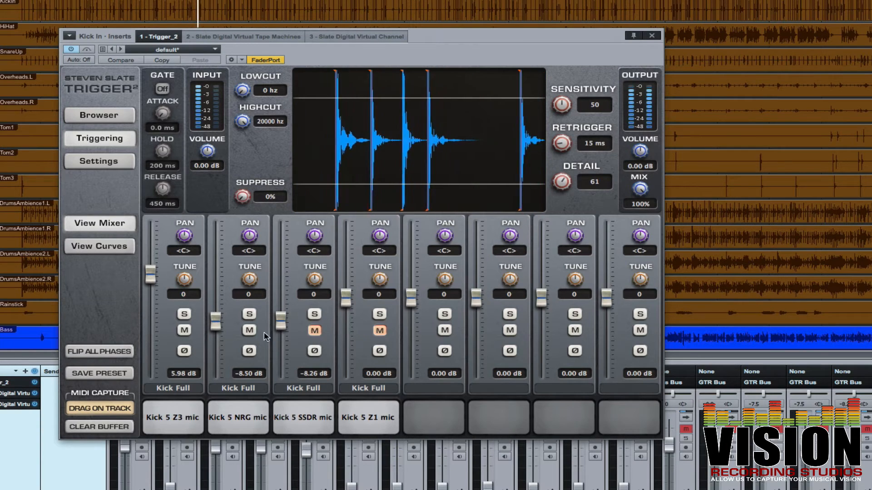
left_click(249, 330)
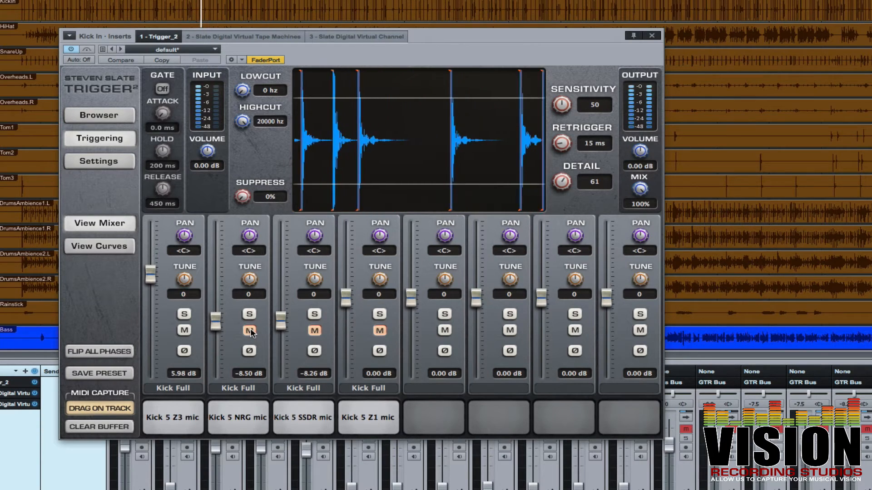
Step: Isolate Kick 5 Z1 by muting Kick 5 Z3, and raise the Z1 level to 4.60 dB
left_click(380, 331)
left_click(183, 331)
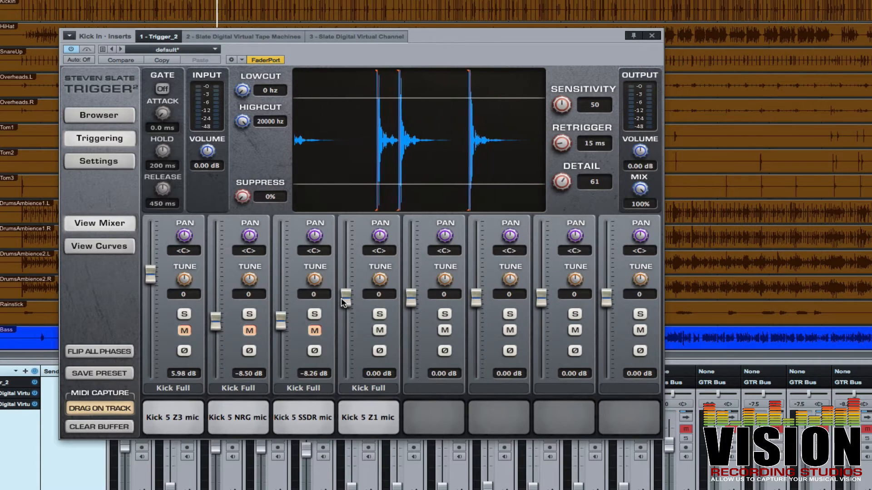
left_click_drag(346, 302, 355, 283)
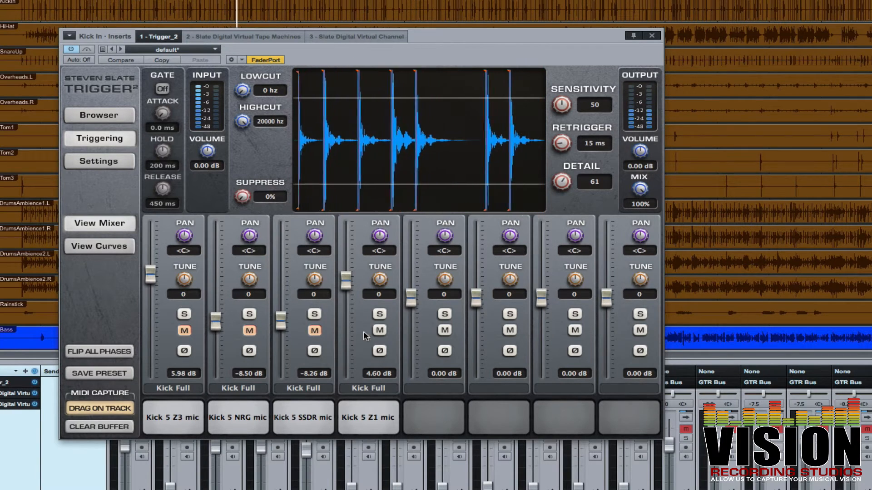
Step: Alternate the mutes between Kick 5 Z1 and Kick 5 Z3 during playback to compare the two samples
left_click(380, 331)
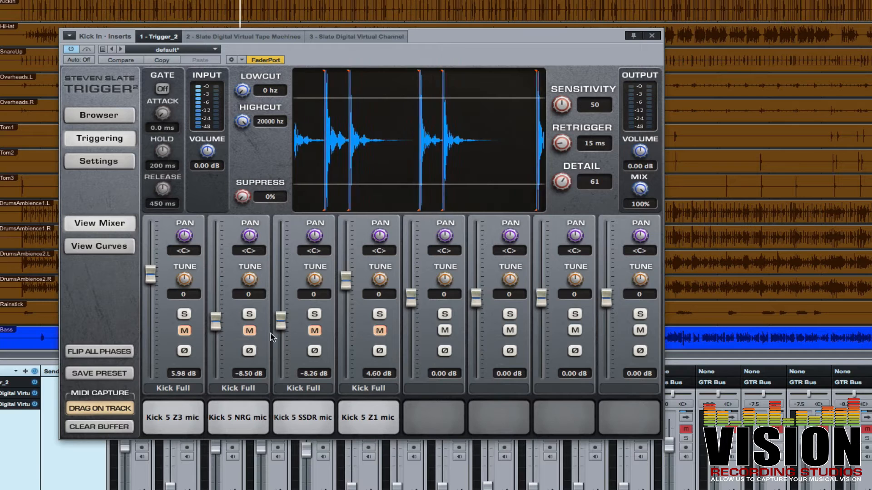
left_click(184, 331)
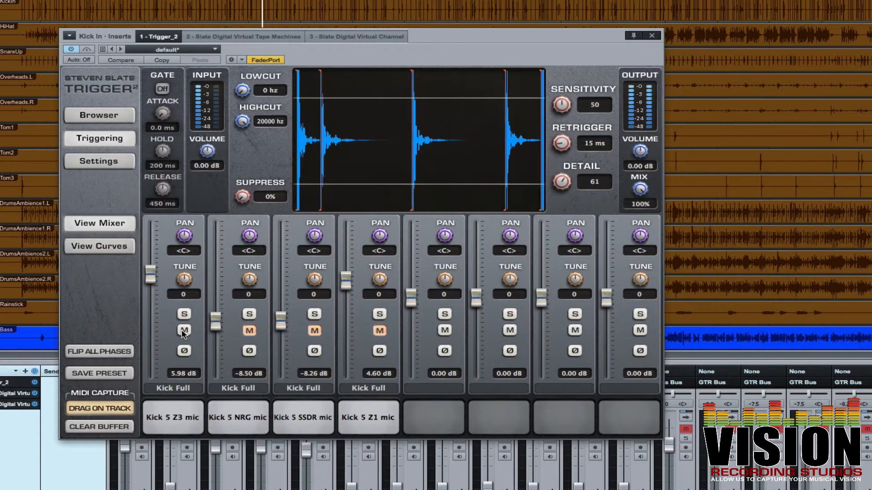
left_click(183, 330)
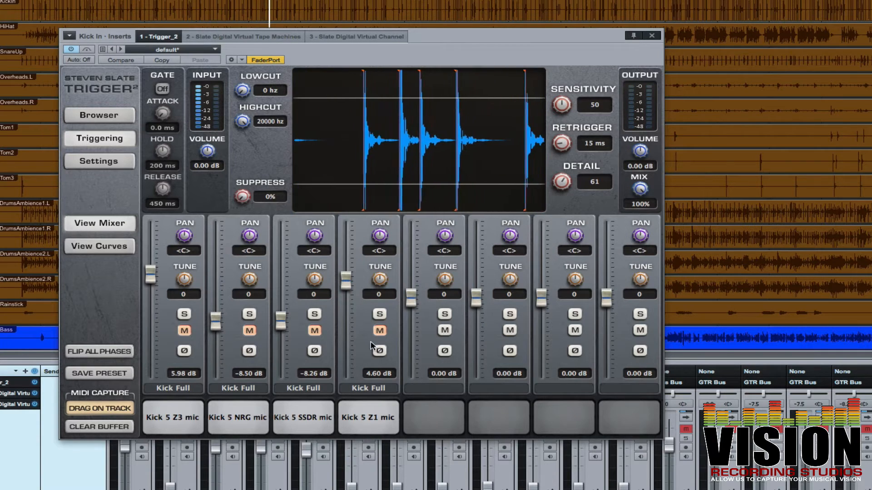
left_click(379, 330)
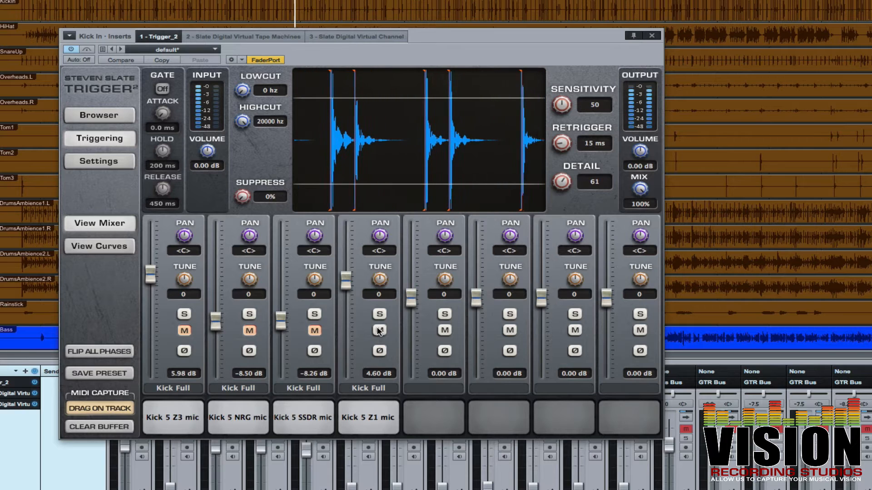
Step: Layer Kick 5 Z1 with SSDR at -7.31 dB, and replace that layer with Kick 5 NRG at -6.85 dB
left_click(314, 331)
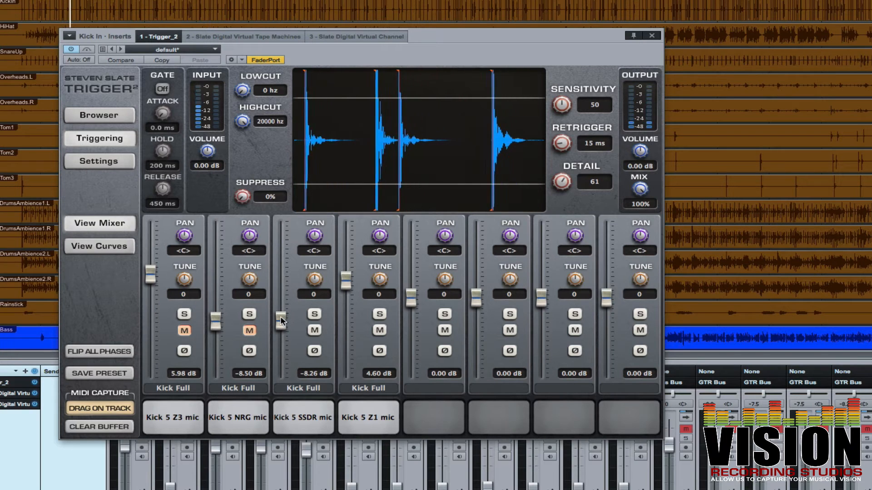
mouse_move(280, 318)
left_mouse_down()
mouse_move(280, 326)
mouse_move(286, 289)
mouse_move(281, 320)
left_mouse_up()
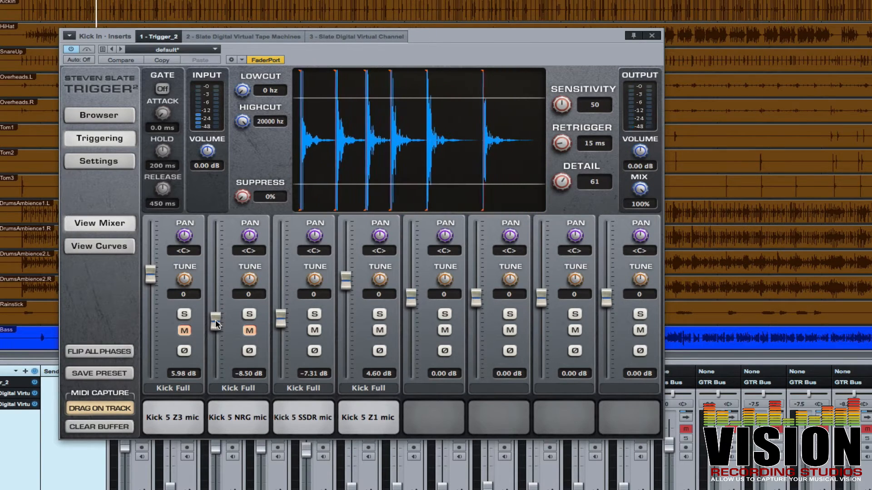
mouse_move(227, 324)
left_mouse_down()
mouse_move(229, 295)
mouse_move(230, 320)
left_mouse_up()
left_click(249, 330)
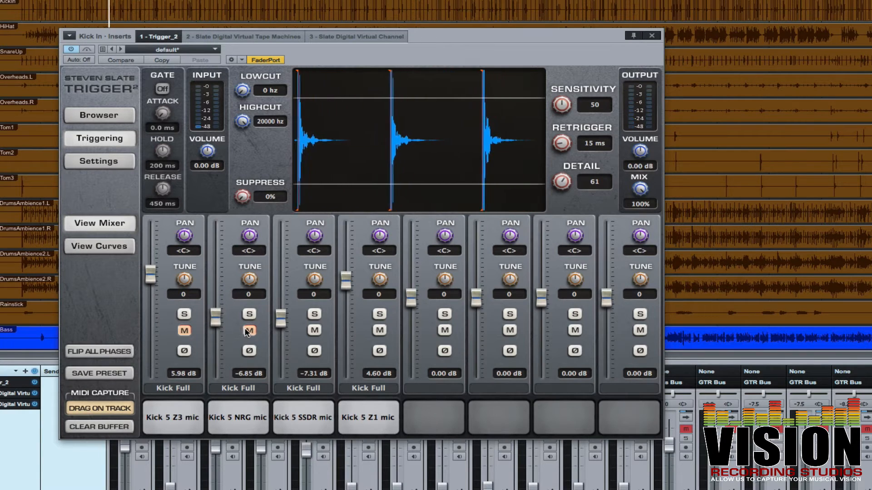
left_click(314, 330)
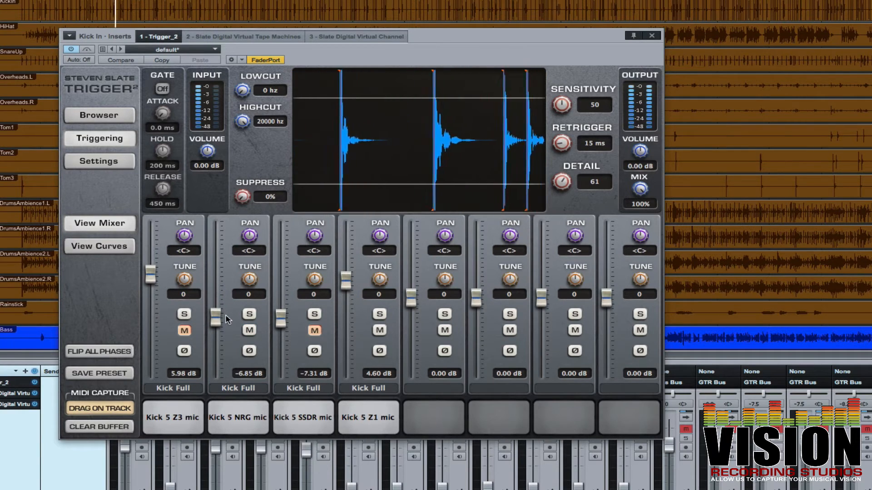
left_click_drag(216, 320, 215, 317)
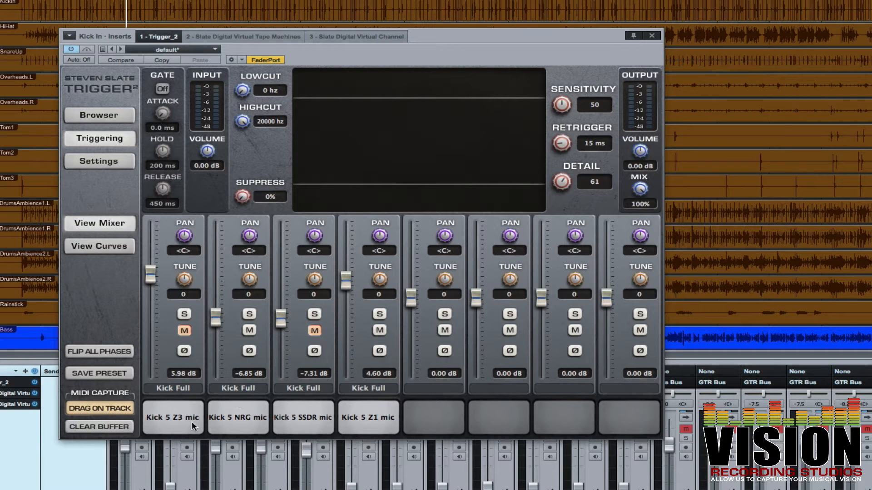
Step: Clear the Kick 5 Z3, NRG, SSDR and Z1 samples from their four slots
right_click(176, 419)
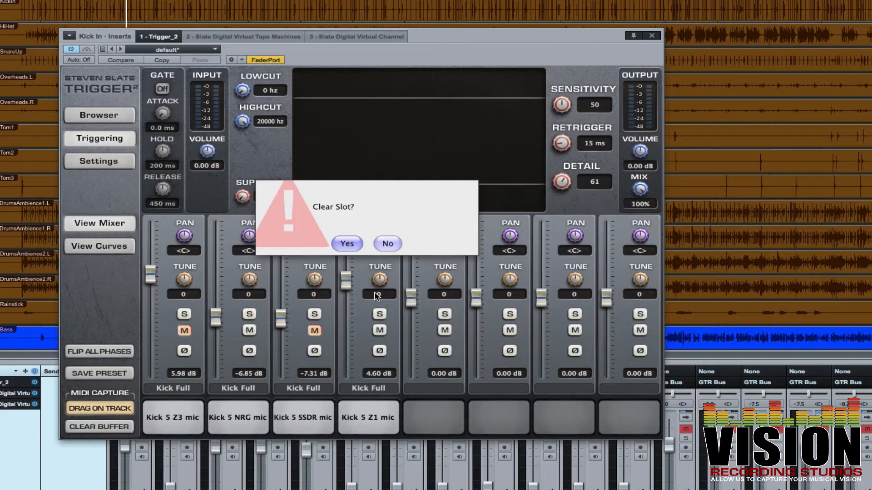
left_click(353, 241)
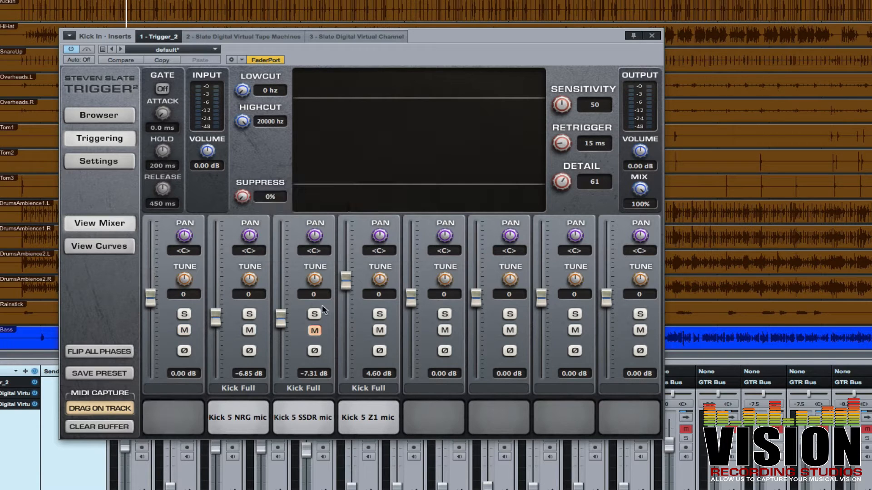
right_click(257, 412)
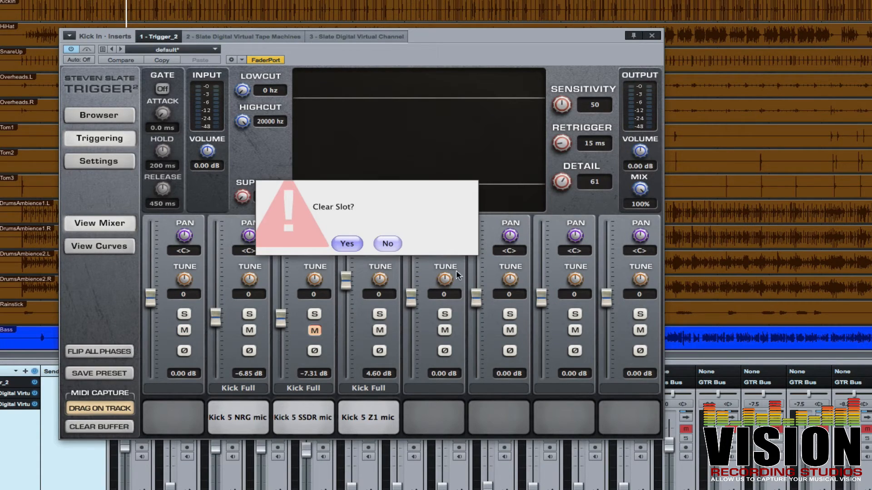
left_click(347, 244)
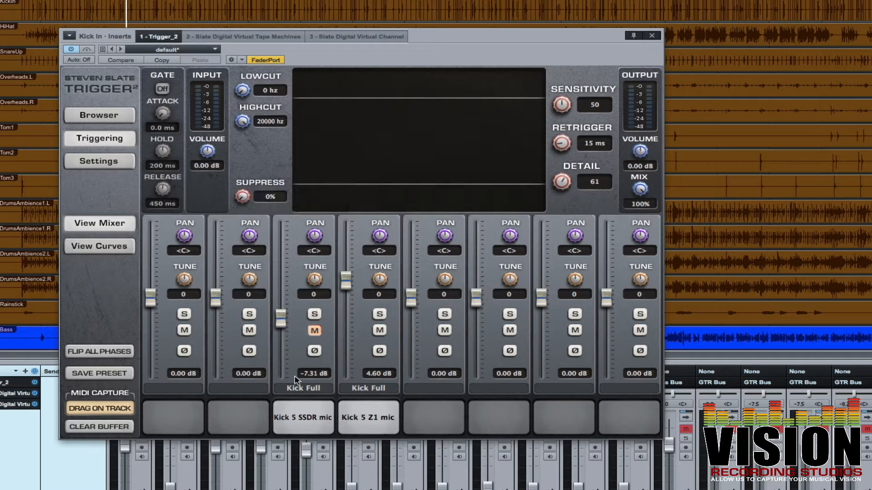
right_click(287, 407)
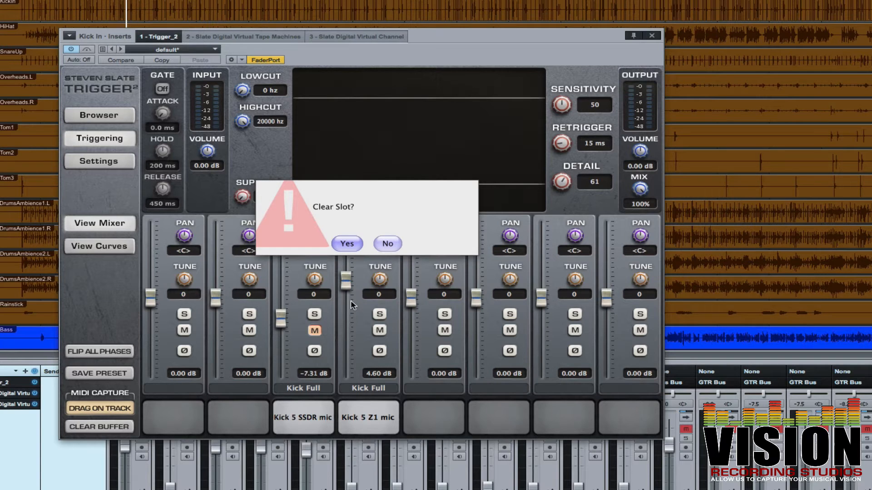
left_click(354, 246)
right_click(350, 412)
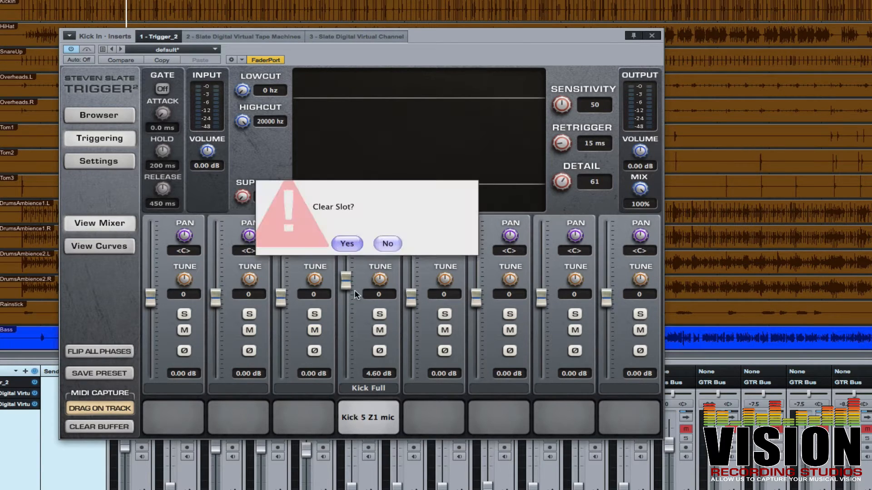
left_click(352, 245)
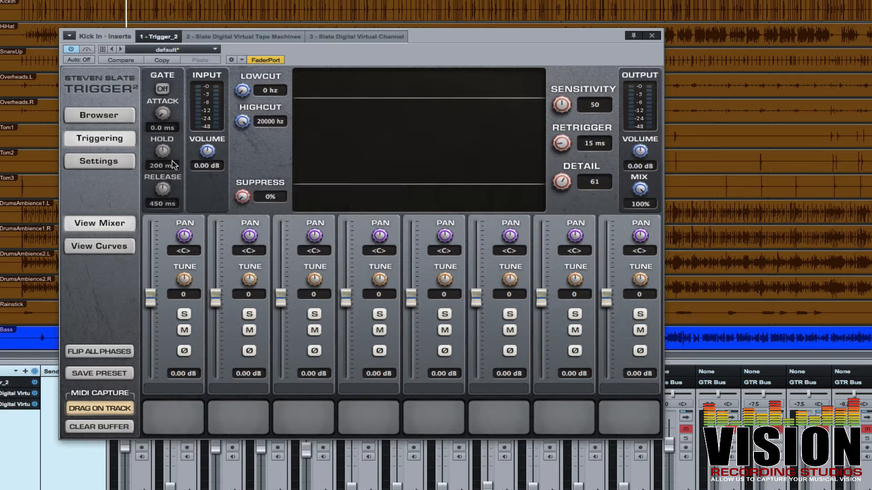
Step: Load OldZepKick Z1, Z3, NRG, SSDR and SSDRa into the first five slots, in that order
left_click(125, 115)
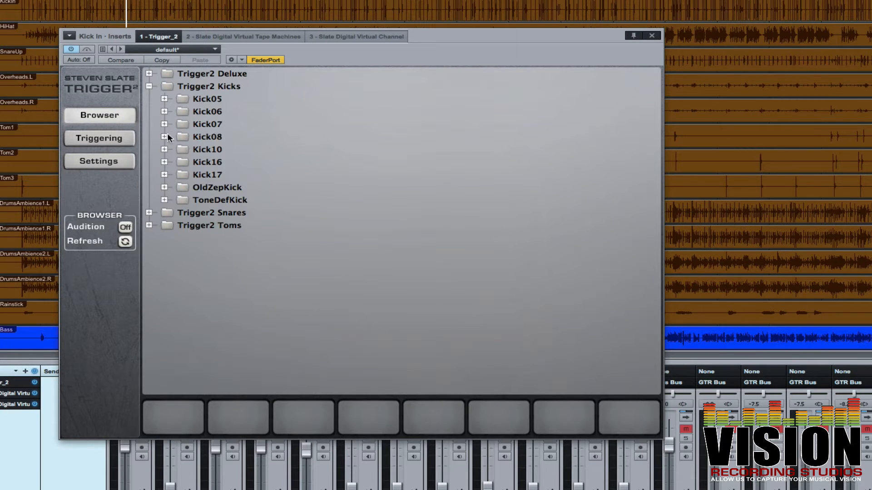
left_click(165, 187)
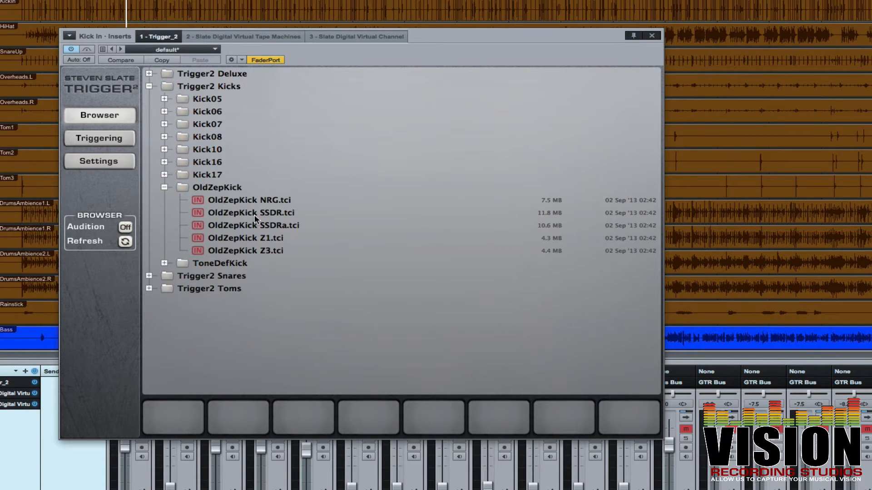
left_click(254, 238)
left_click_drag(255, 237, 177, 420)
left_click_drag(229, 251, 225, 420)
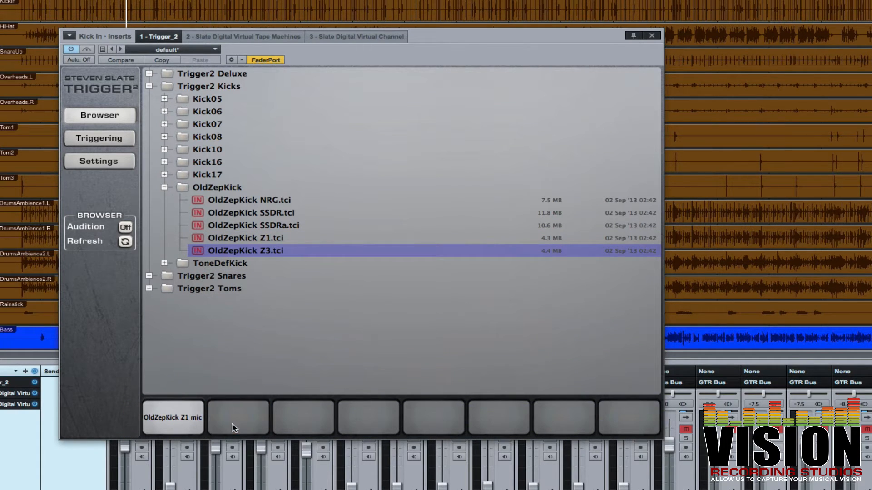
left_click(239, 201)
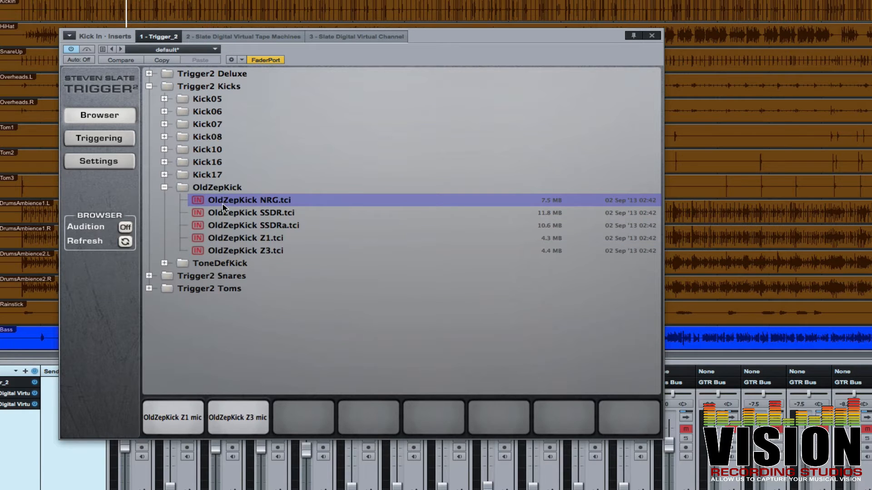
left_click_drag(230, 203, 303, 418)
left_click_drag(239, 213, 365, 416)
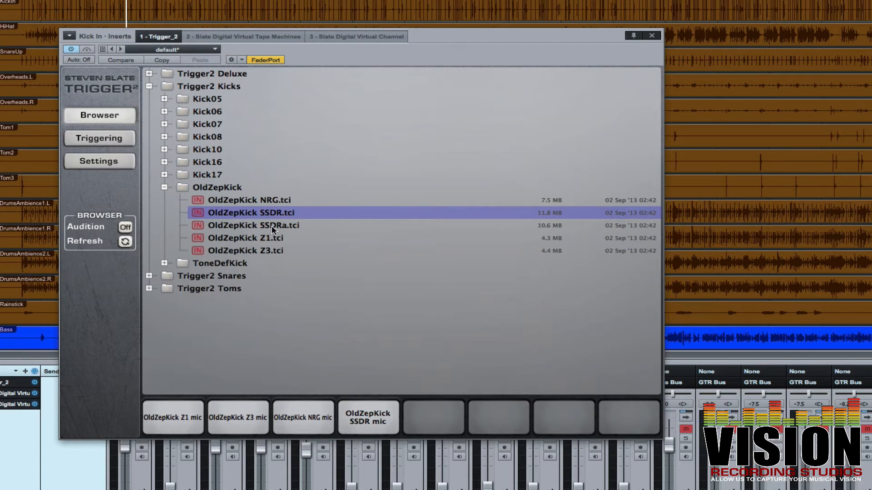
left_click_drag(272, 230, 456, 415)
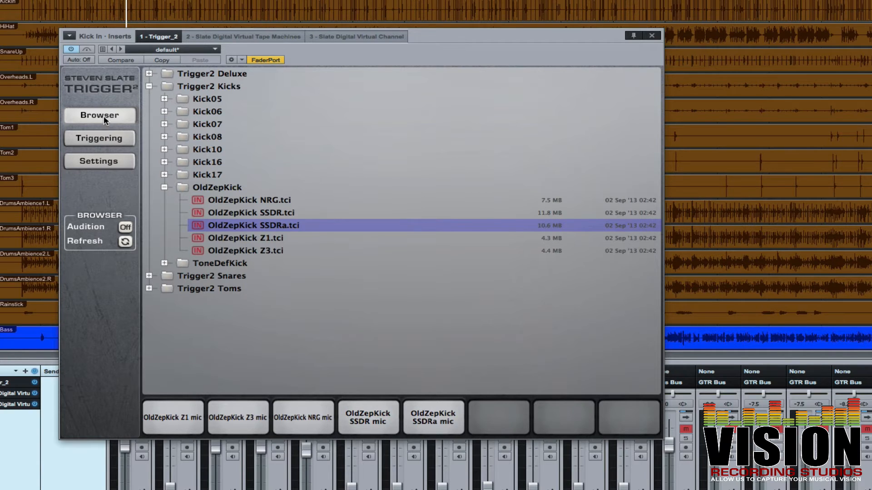
Step: Mute every OldZepKick sample except Z1 in the triggering mixer, and raise the Z1 level to 4.21 dB during playback
left_click(99, 141)
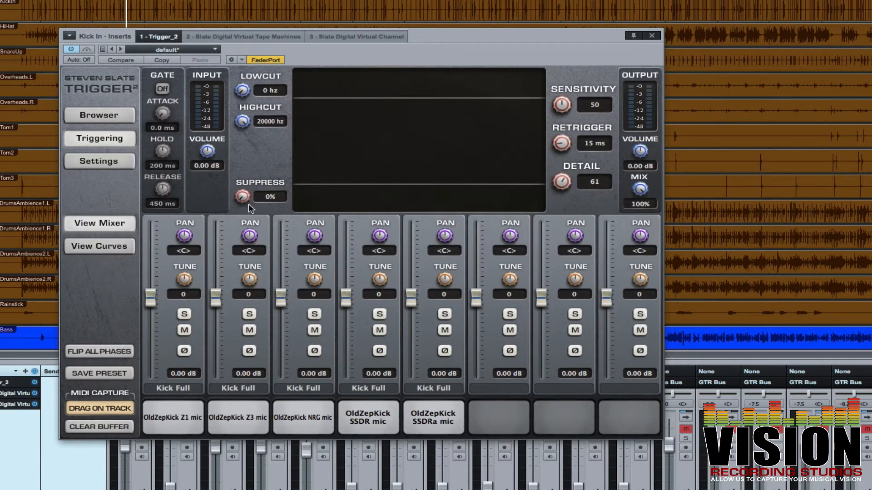
left_click(445, 314)
left_click(445, 314)
left_click(315, 330)
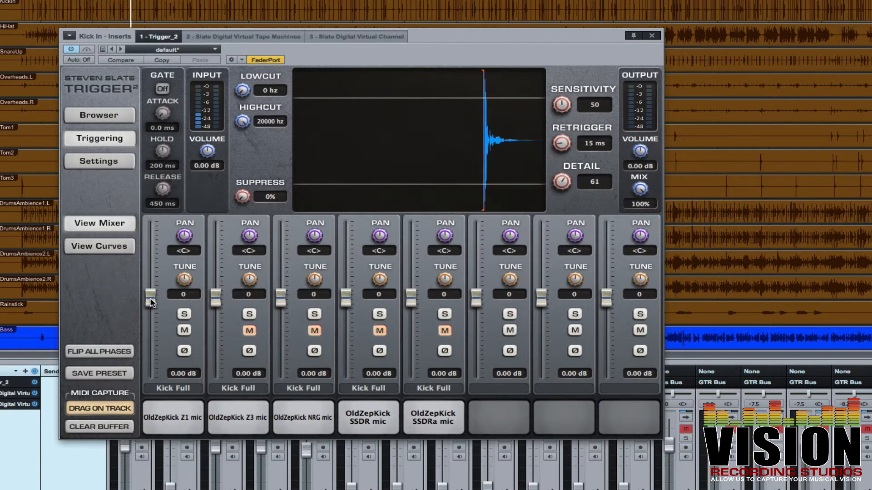
mouse_move(150, 302)
left_mouse_down()
mouse_move(158, 266)
mouse_move(150, 288)
left_mouse_up()
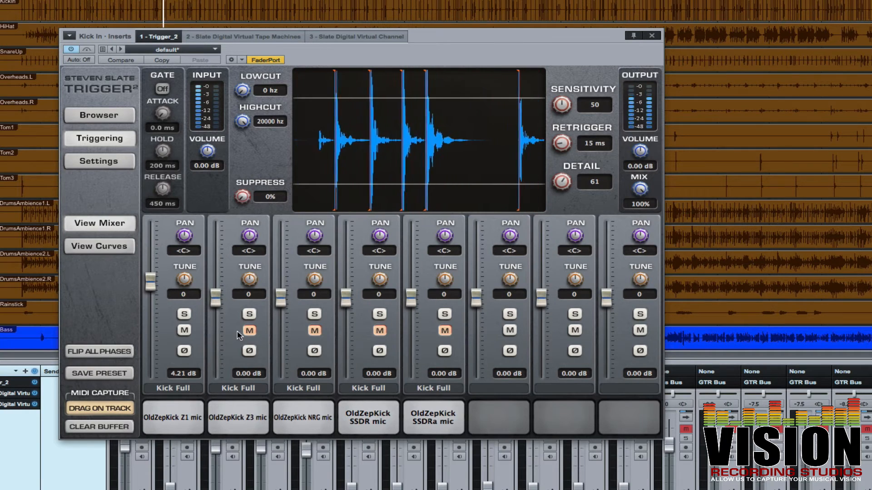
Step: Switch playback from OldZepKick Z1 to Z3 using their mutes, and raise the Z3 level to 4.47 dB
left_click(249, 330)
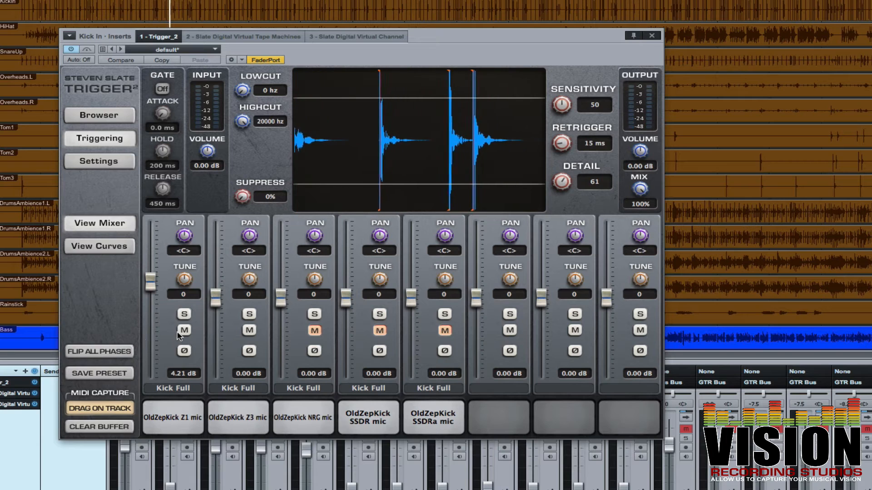
left_click(183, 332)
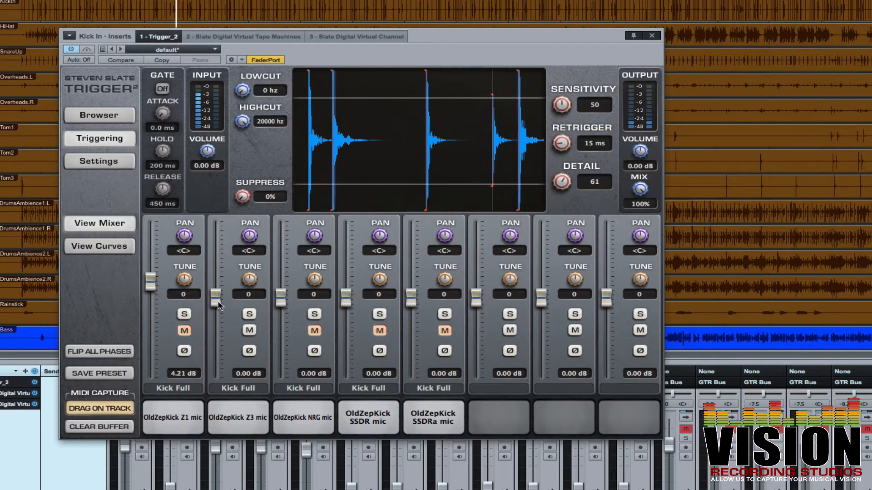
left_click_drag(216, 302, 215, 284)
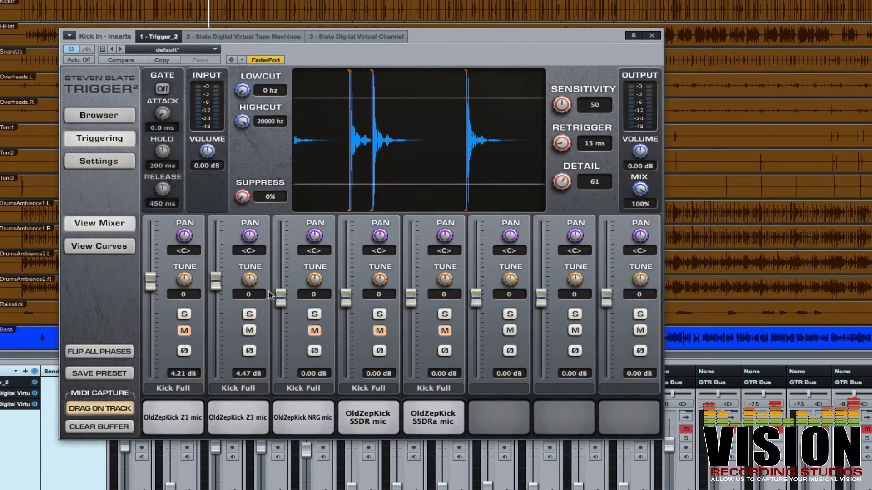
Step: Layer OldZepKick NRG at -1.68 dB over Z3, replace that layer with SSDR at -0.82 dB, and mute SSDR again
left_click(314, 331)
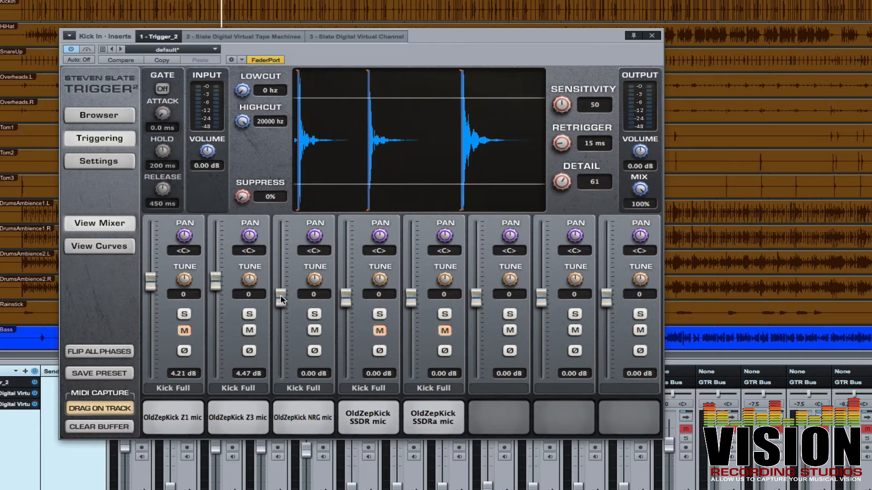
left_click_drag(281, 299, 271, 308)
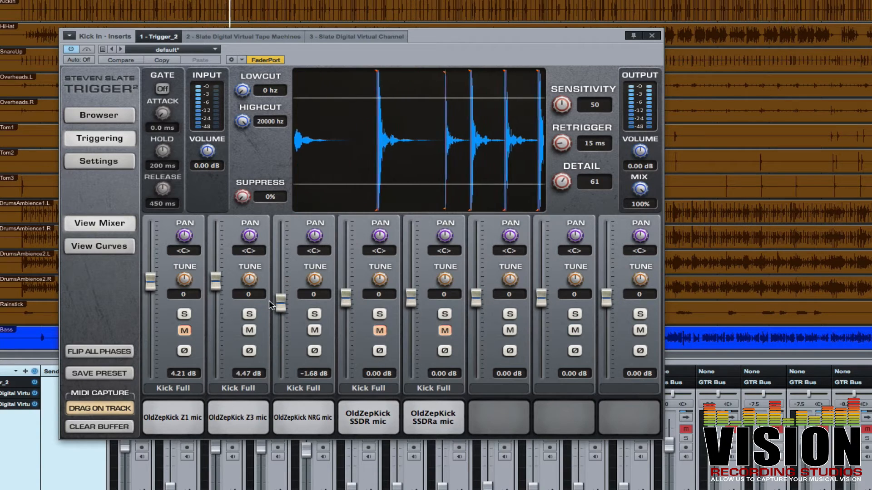
left_click(314, 331)
left_click(380, 331)
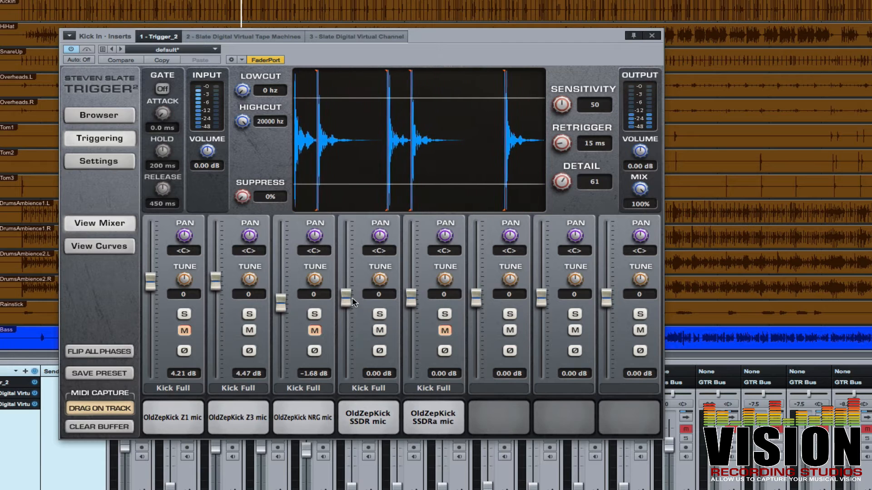
mouse_move(352, 303)
left_mouse_down()
mouse_move(353, 282)
mouse_move(353, 302)
left_mouse_up()
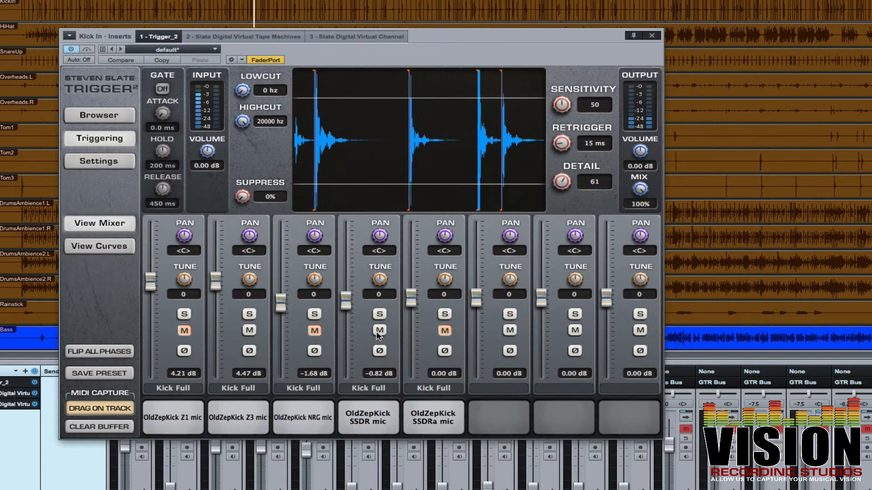
left_click(380, 331)
Step: Layer OldZepKick SSDRa at 0.79 dB over Z3 during playback, and mute SSDRa again
left_click(444, 331)
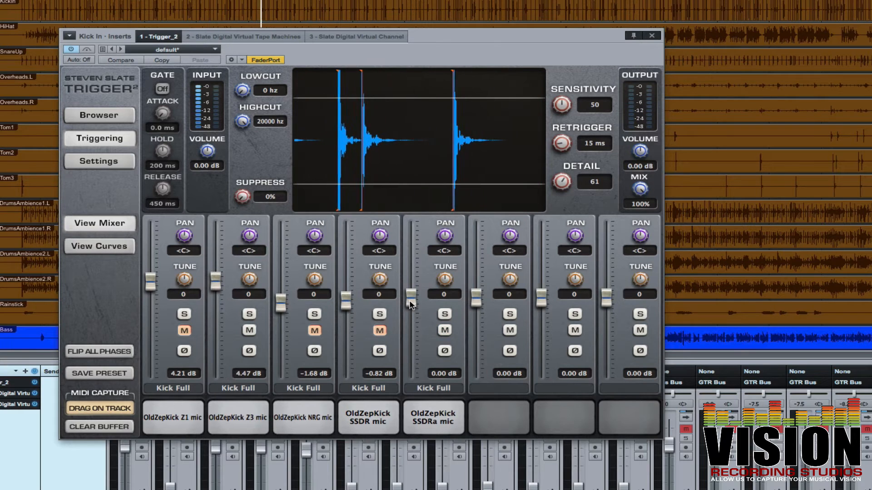
mouse_move(411, 300)
left_mouse_down()
mouse_move(412, 279)
mouse_move(405, 293)
left_mouse_up()
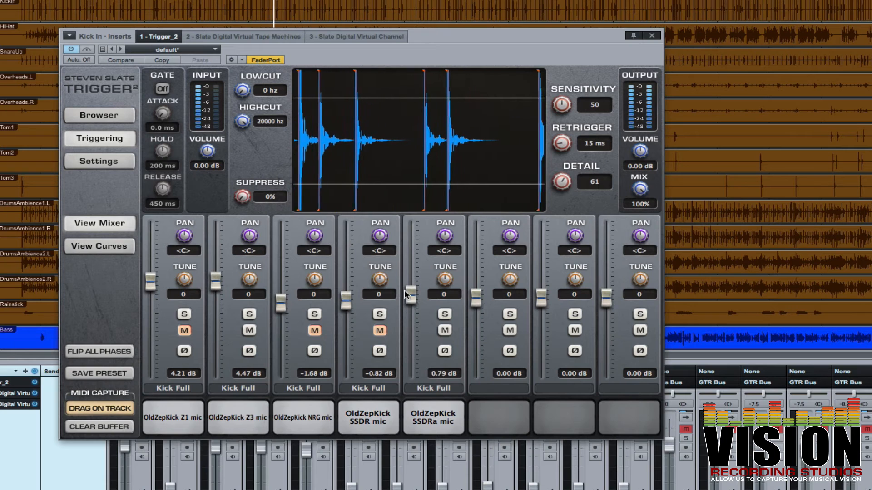
left_click(445, 331)
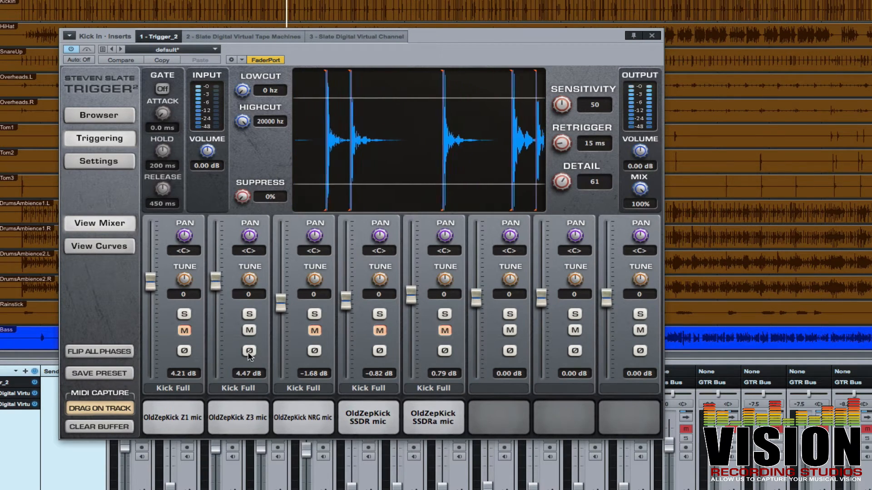
Step: Clear all five OldZepKick samples from their slots, and return to the sample browser
right_click(187, 407)
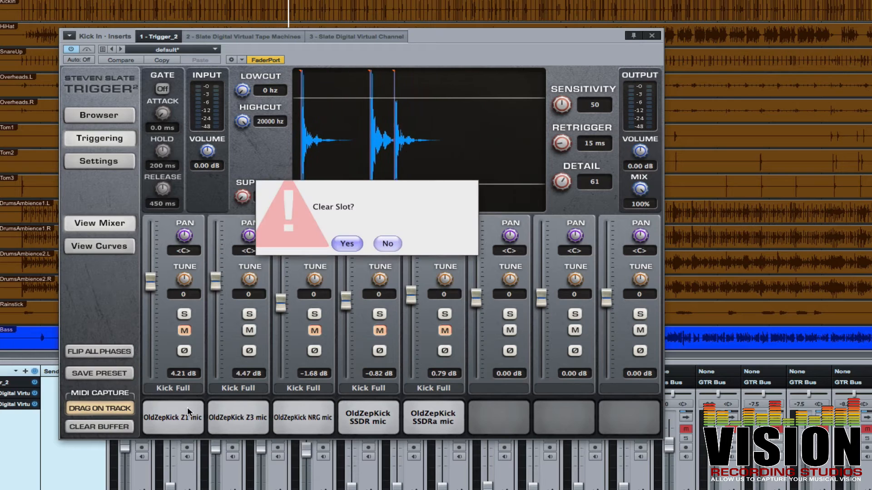
left_click(347, 243)
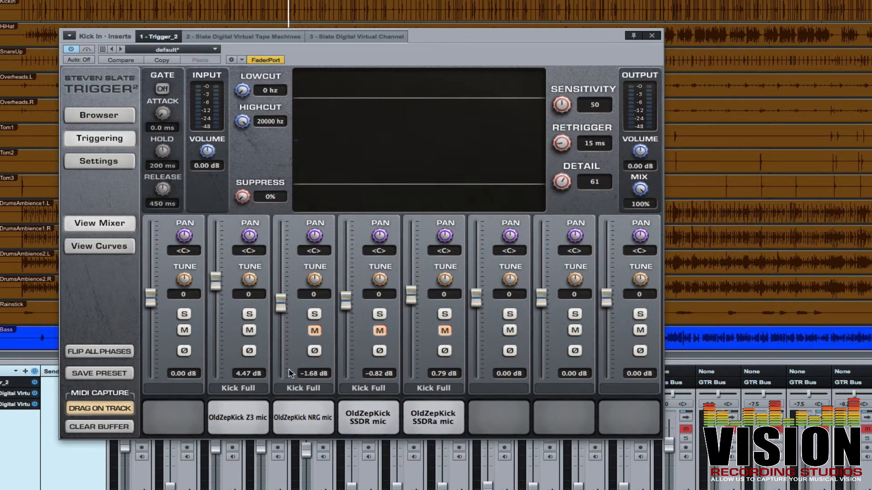
right_click(248, 412)
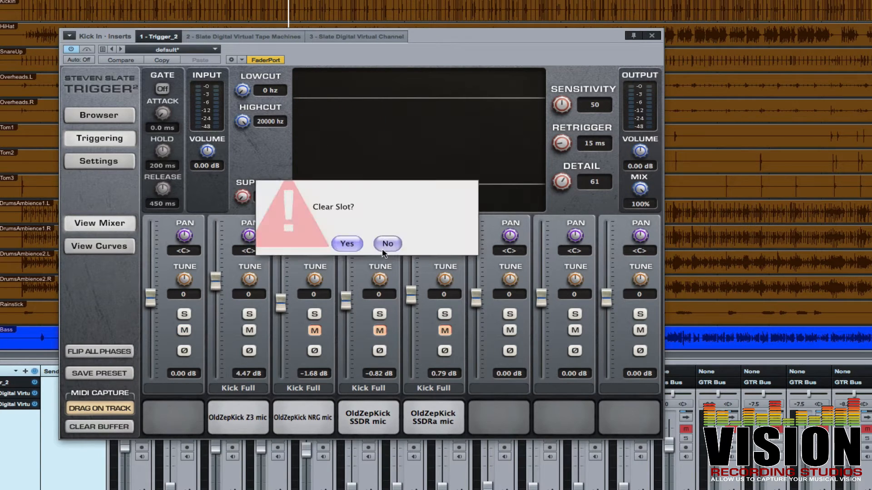
left_click(347, 243)
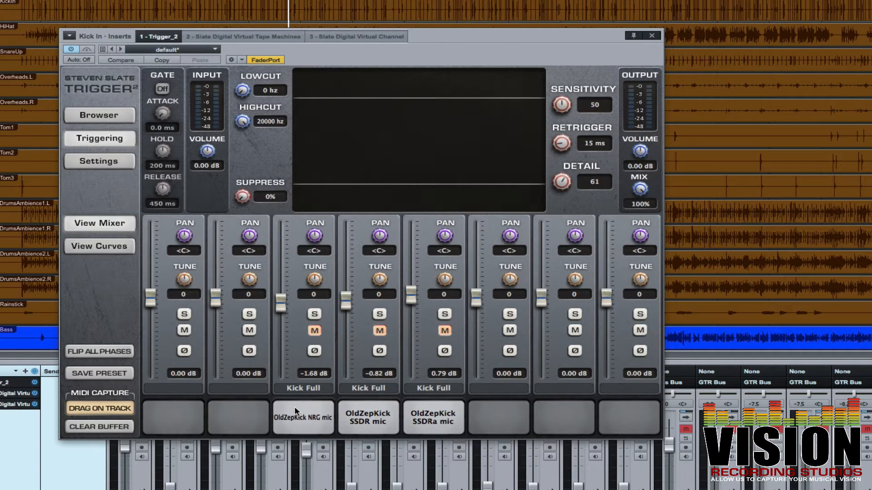
right_click(294, 411)
left_click(355, 246)
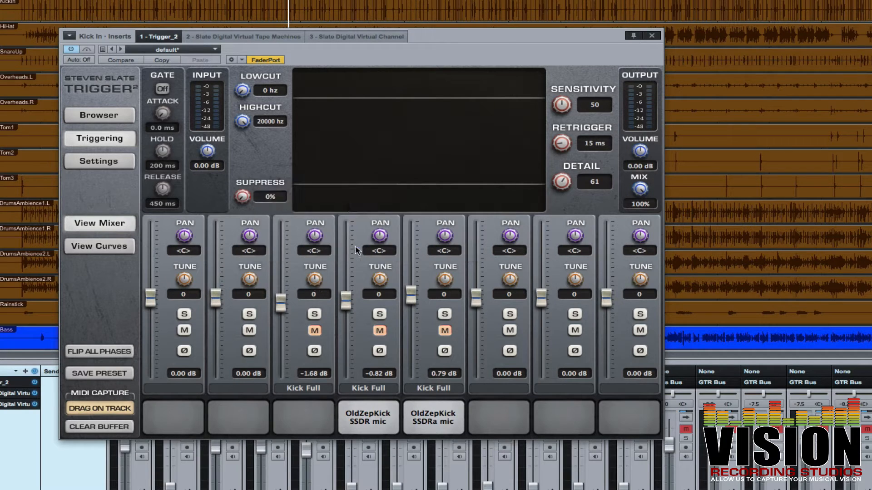
right_click(366, 412)
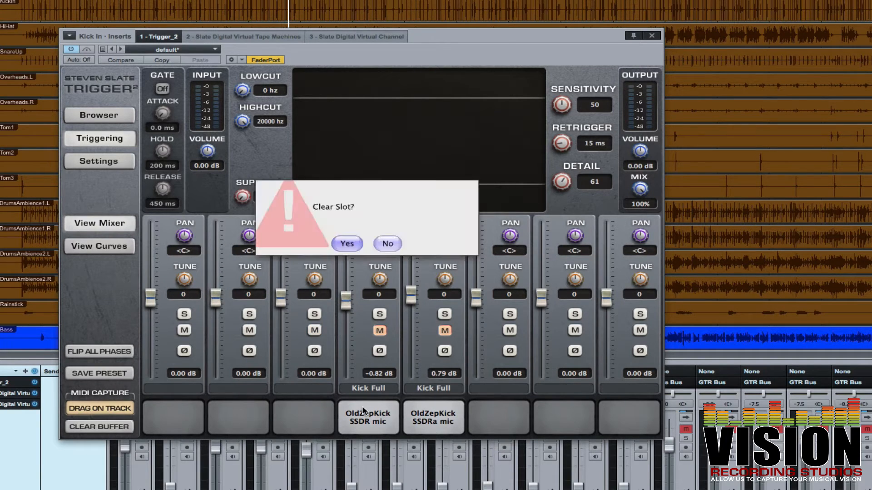
left_click(347, 243)
right_click(443, 415)
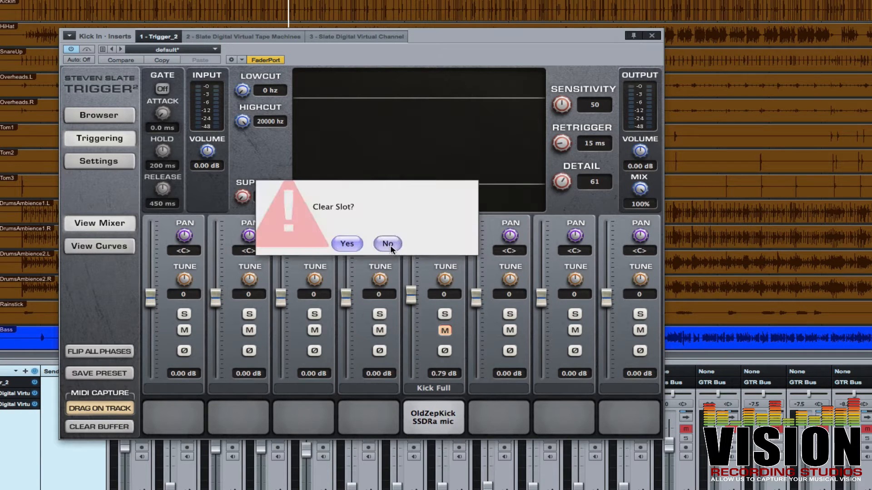
left_click(354, 246)
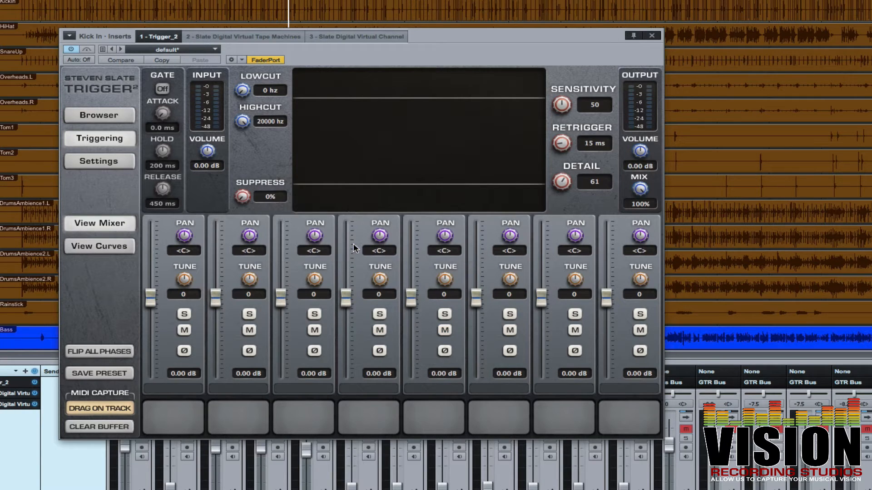
left_click(110, 116)
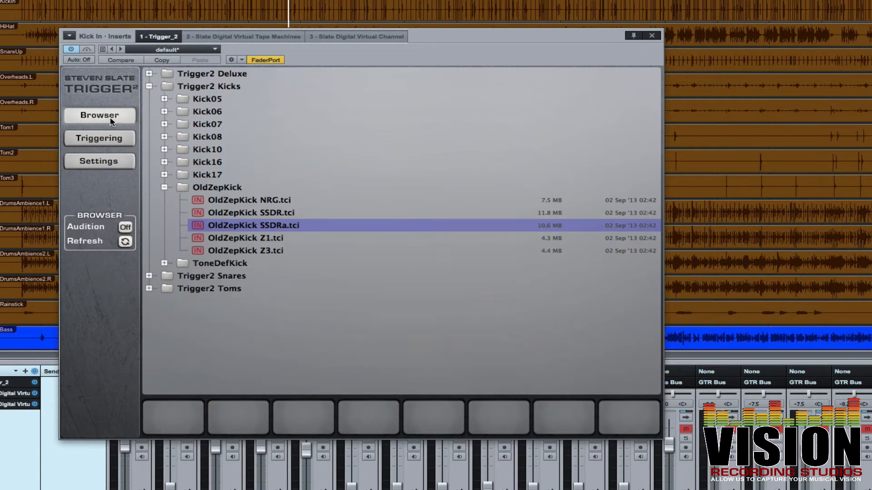
Step: Load the Kick 6 Z1 and Kick 6 NRG samples from the Kick06 folder into the first two slots
left_click(165, 188)
left_click(165, 112)
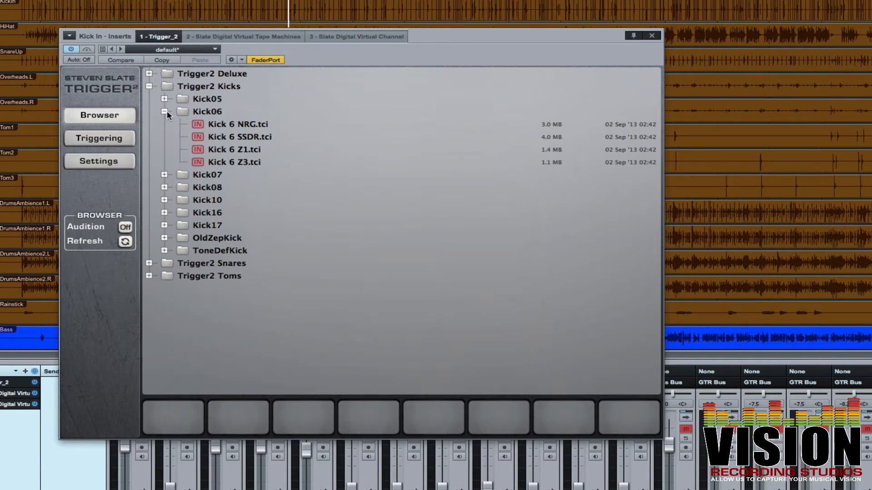
left_click_drag(223, 148, 172, 416)
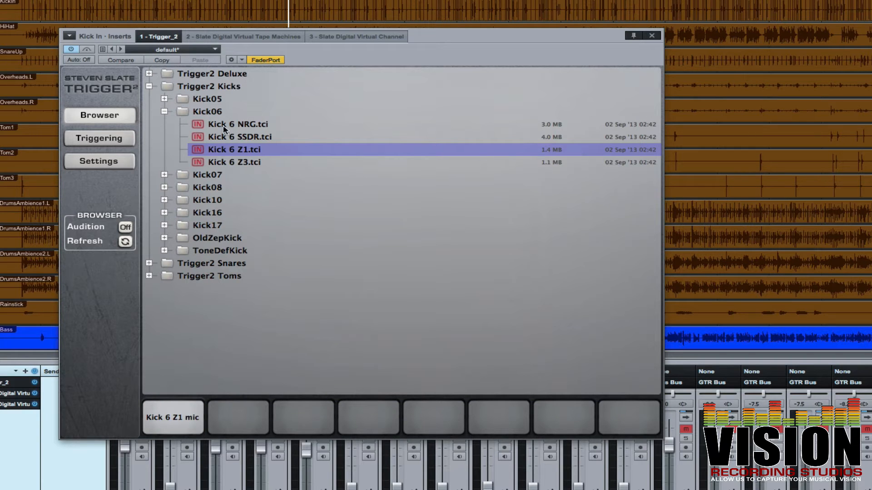
left_click_drag(224, 124, 238, 417)
Step: Return to the triggering page, raise Kick 6 Z1 to 3.27 dB and set Kick 6 NRG to -10.85 dB during playback
left_click(92, 143)
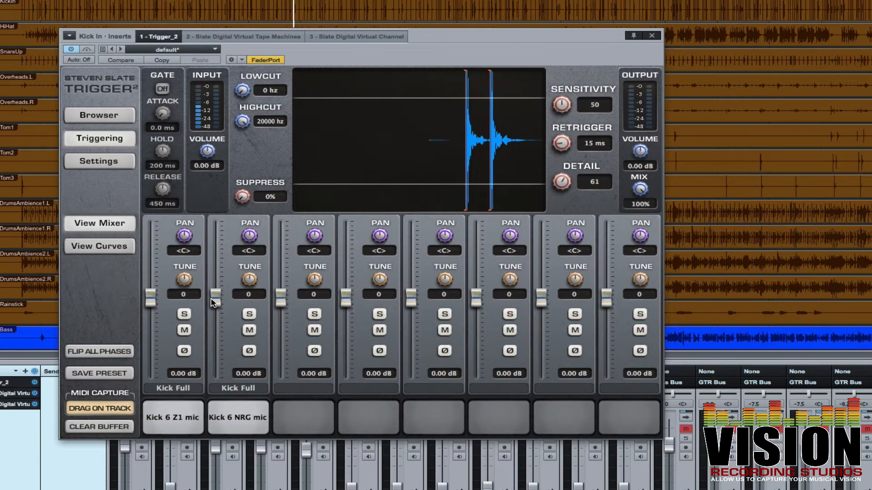
left_click_drag(212, 305, 213, 348)
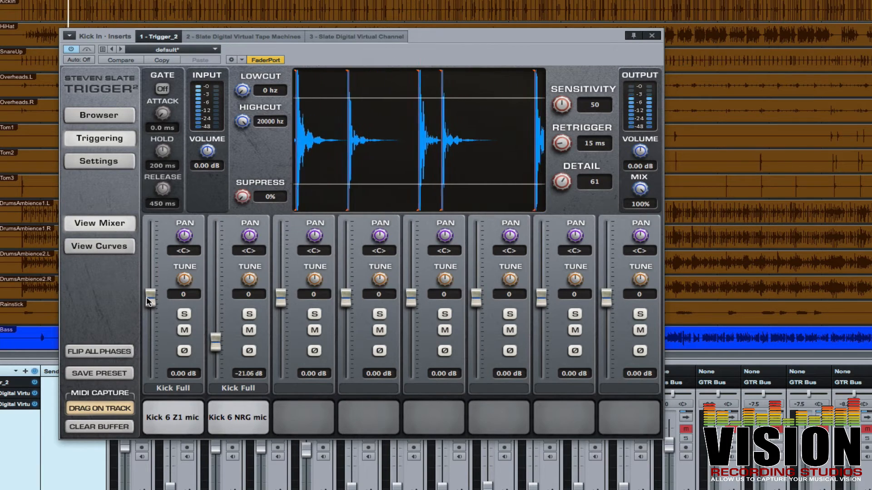
left_click_drag(146, 296, 157, 284)
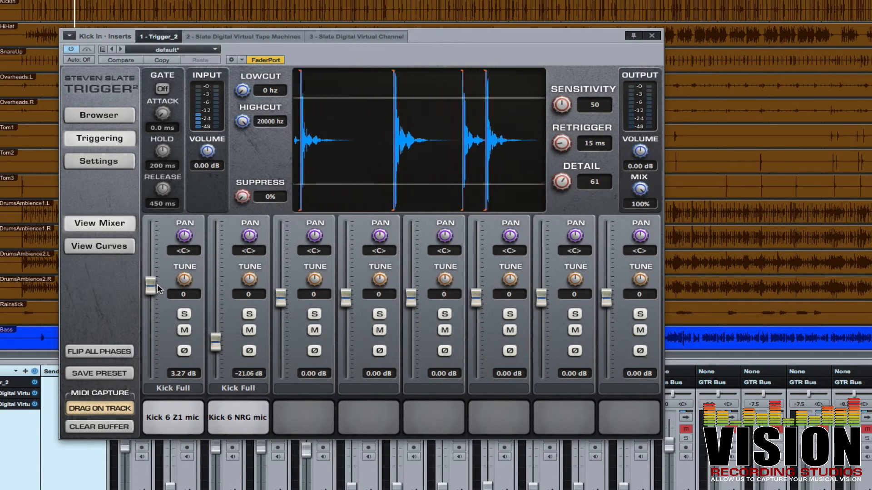
left_click_drag(215, 342, 213, 331)
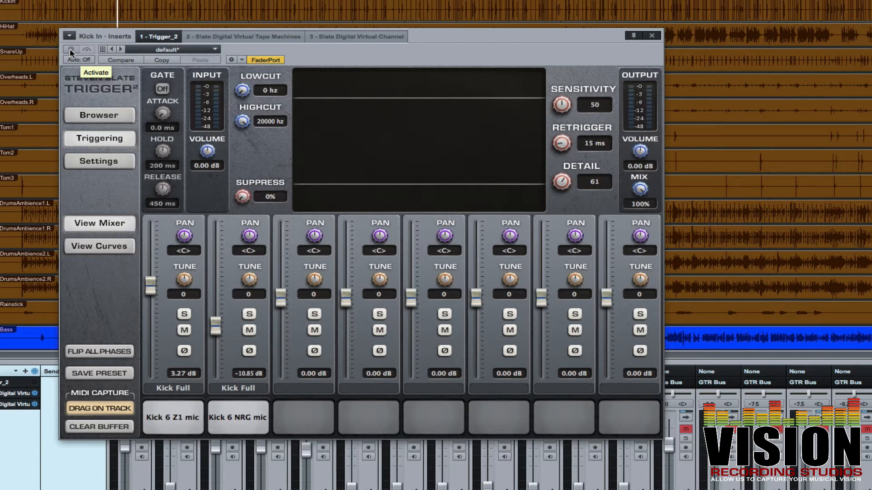
Step: Reactivate the kick Trigger, rebalance Kick 6 Z1 to 3.81 dB and NRG to about -21 dB, and close its window
left_click(70, 49)
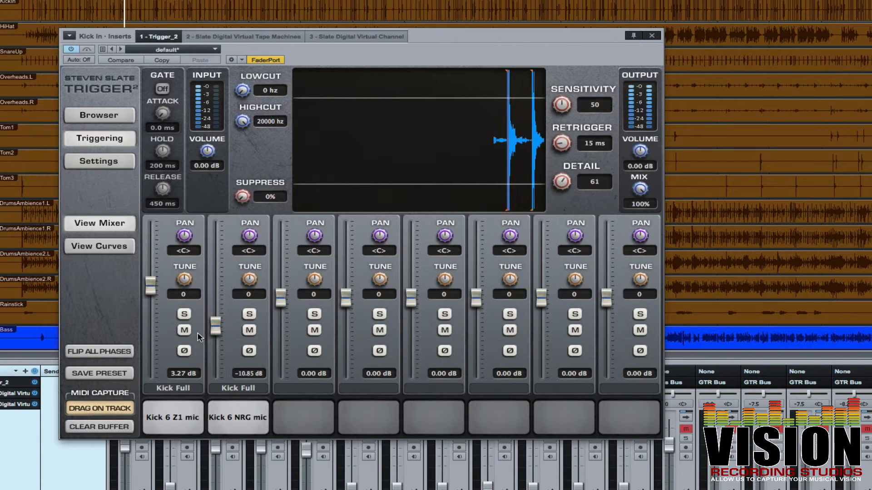
left_click_drag(215, 332, 215, 344)
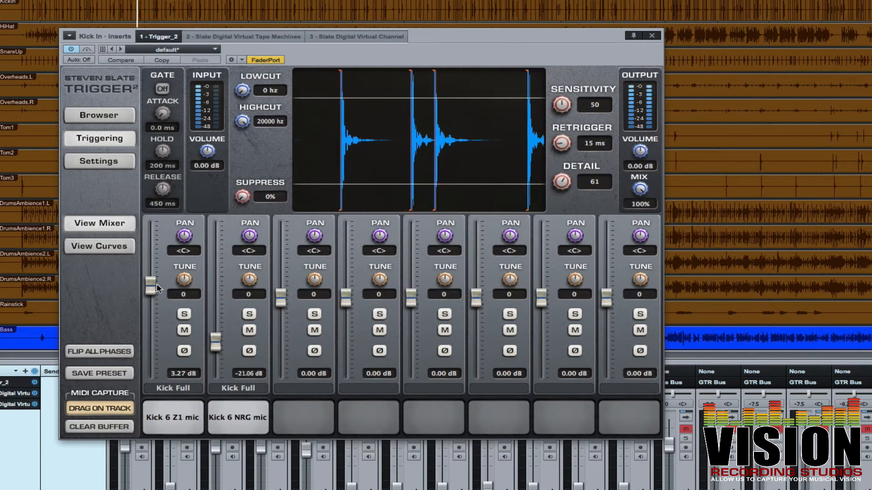
left_click_drag(152, 287, 153, 285)
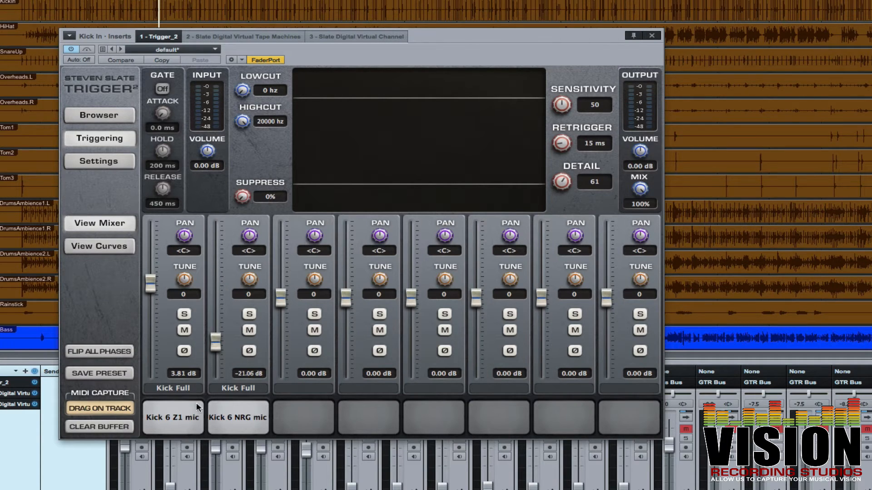
left_click_drag(216, 340, 211, 344)
left_click(652, 36)
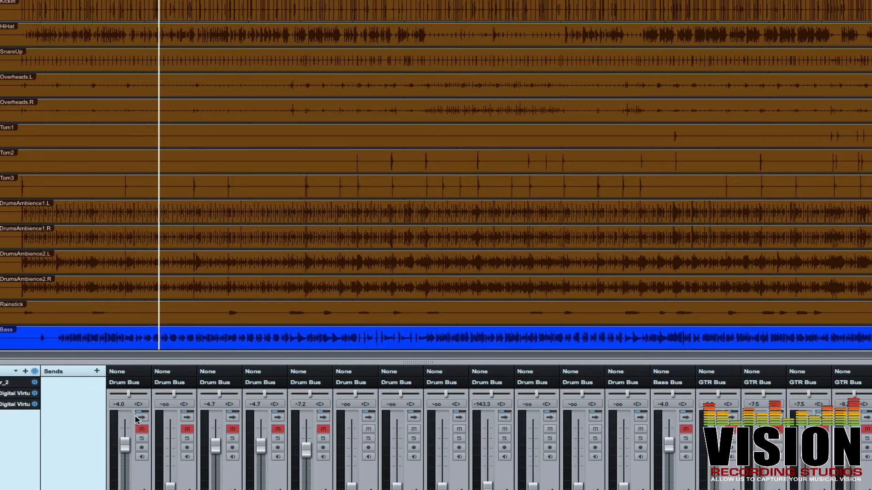
Step: Expand the snare channel's inserts, open its Trigger_2 2 plug-in and move the window so all sample slots are visible
left_click(143, 417)
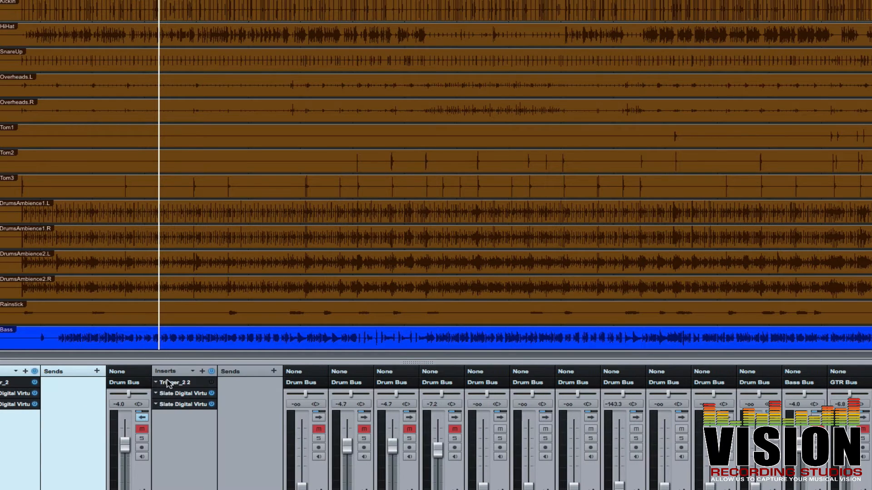
left_click(169, 383)
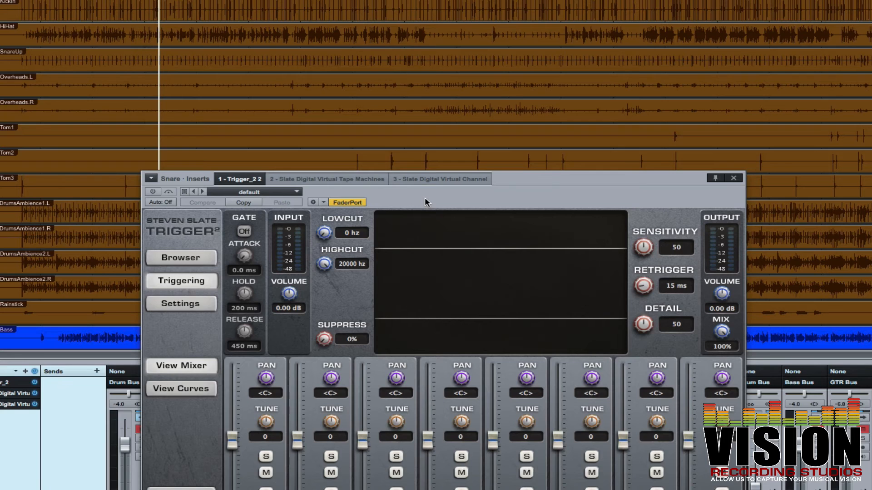
left_click_drag(424, 197, 304, 0)
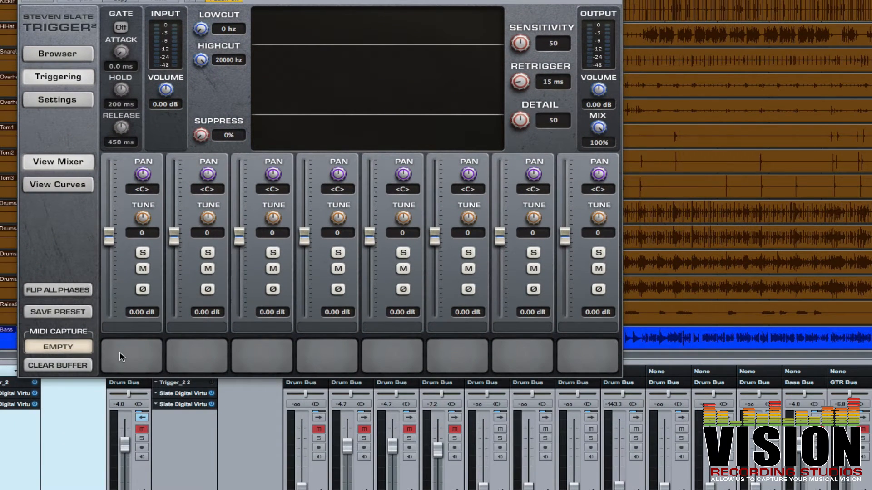
Step: Load Snare 5 Z3 and Snare 5 NRG from the Trigger2 Snares library's Snare05 folder into the first two slots
left_click(67, 54)
left_click(108, 37)
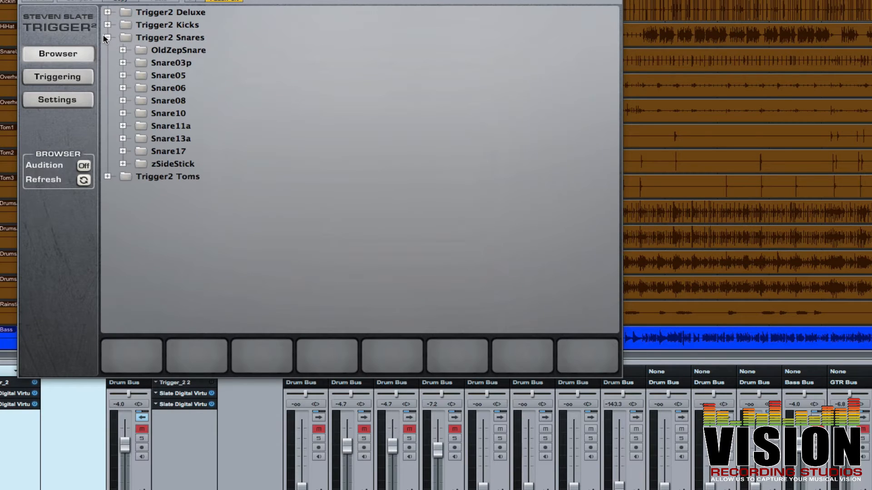
left_click(123, 75)
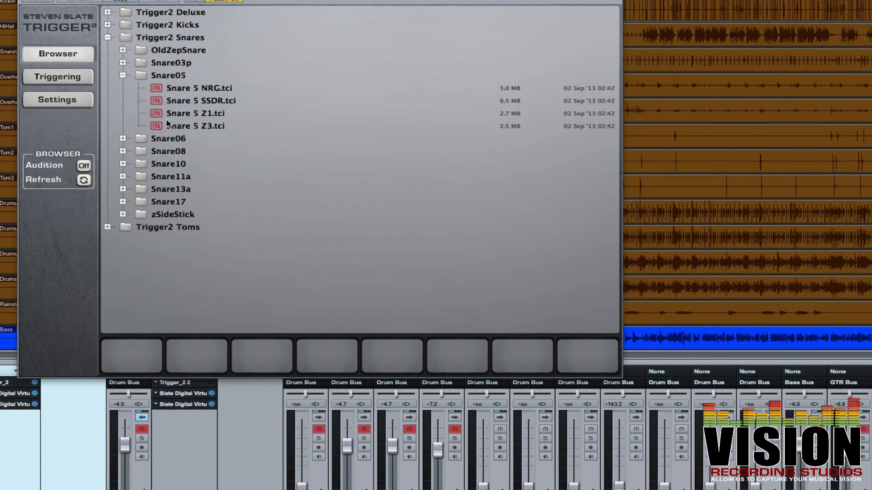
left_click(180, 127)
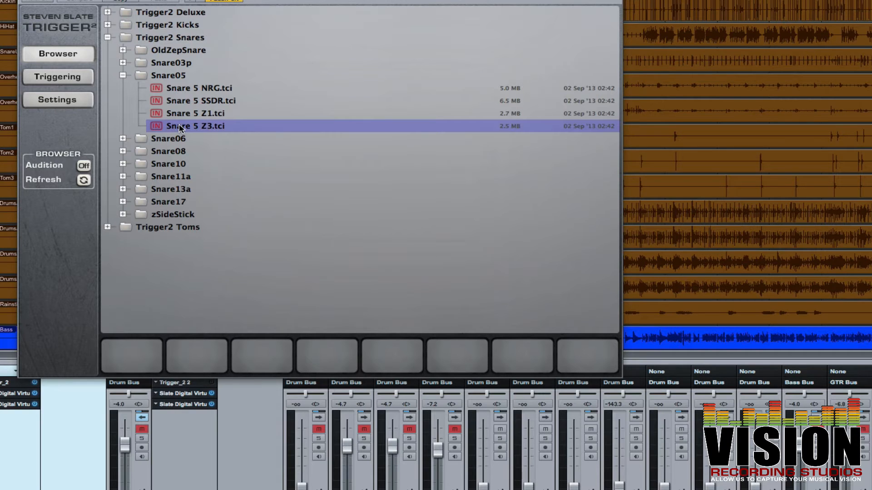
left_click_drag(180, 126, 124, 356)
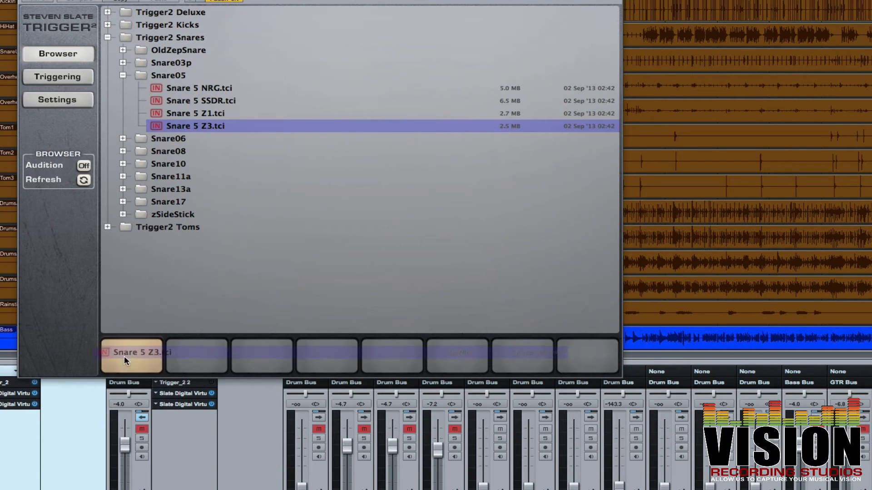
left_click(184, 89)
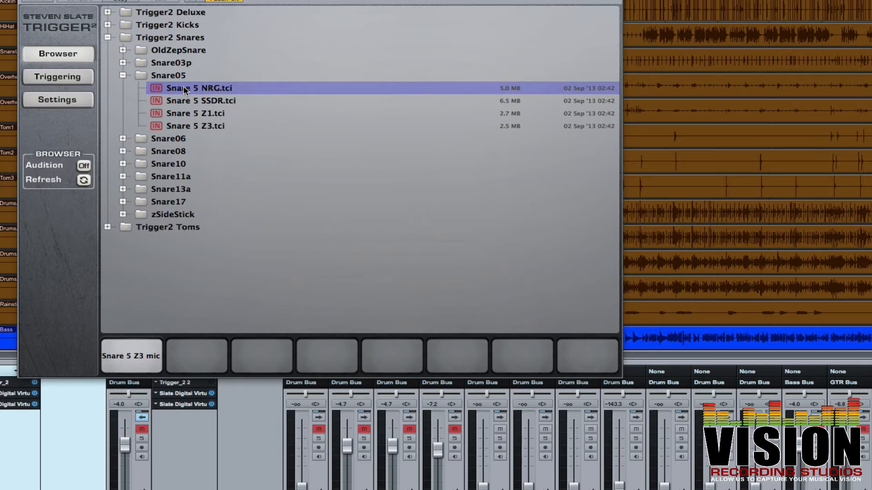
left_click_drag(185, 89, 185, 348)
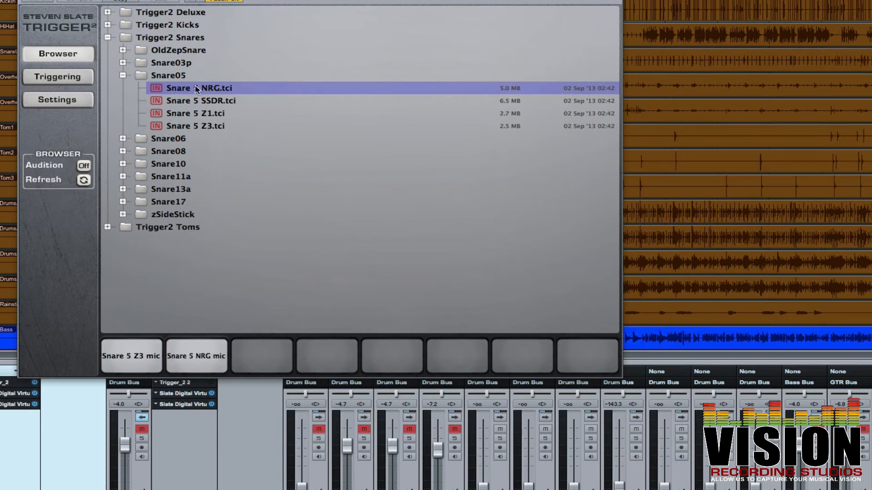
Step: Show the snare Trigger's triggering page, reposition its window to reach the plug-in header, and activate the plug-in
left_click(74, 80)
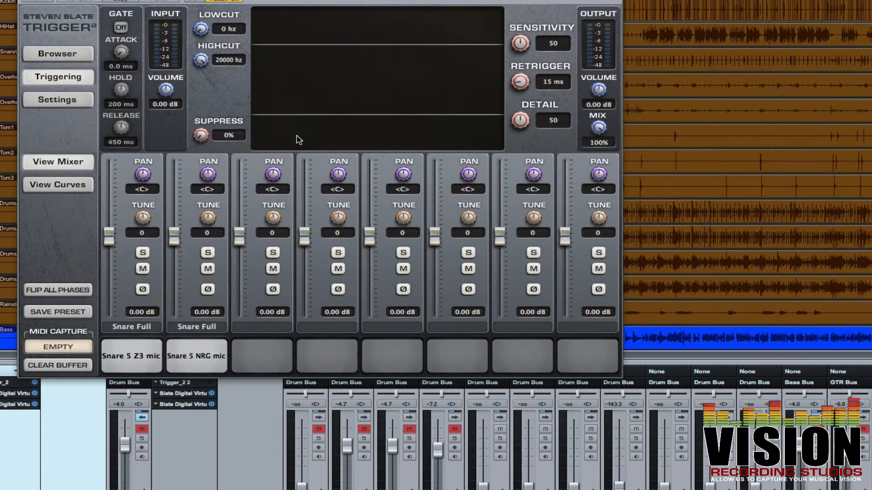
left_click_drag(402, 0, 435, 2)
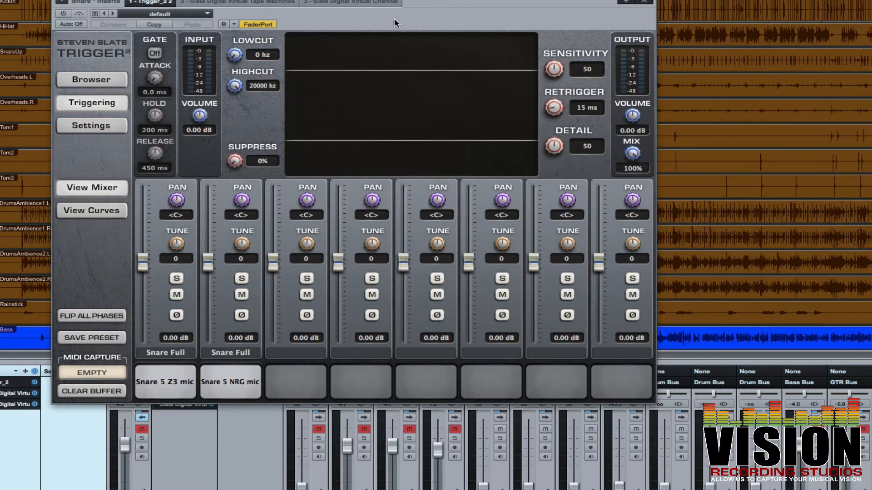
left_click_drag(412, 1, 393, 0)
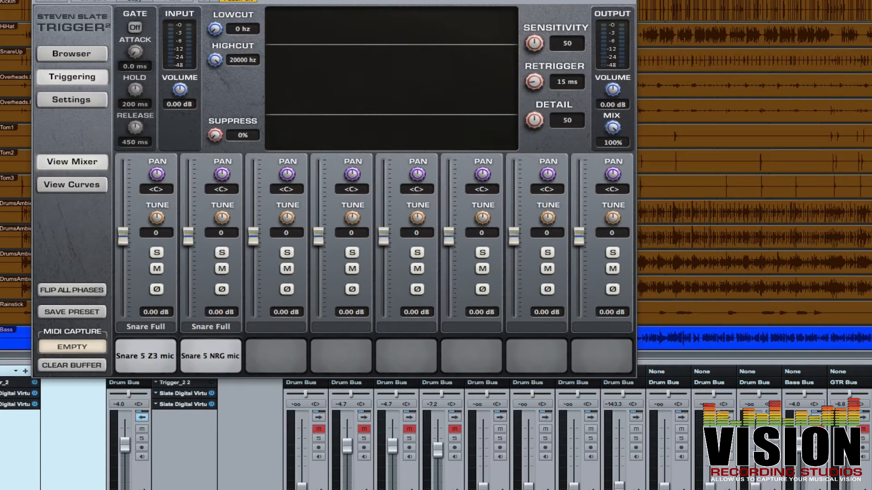
left_click_drag(394, 0, 363, 5)
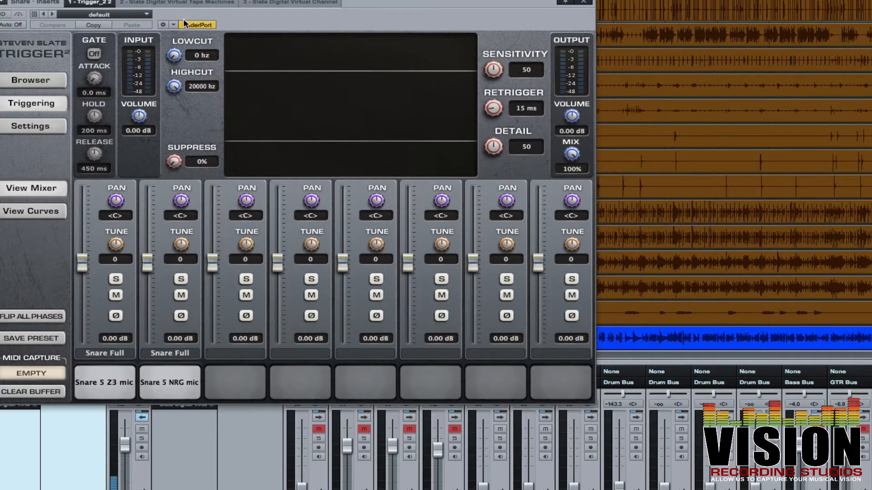
left_click(3, 15)
Step: Set Snare 5 NRG to -8.26 dB, raise Snare 5 Z3 to 4.21 dB, and set the trigger Detail to 58
left_click_drag(146, 271, 144, 287)
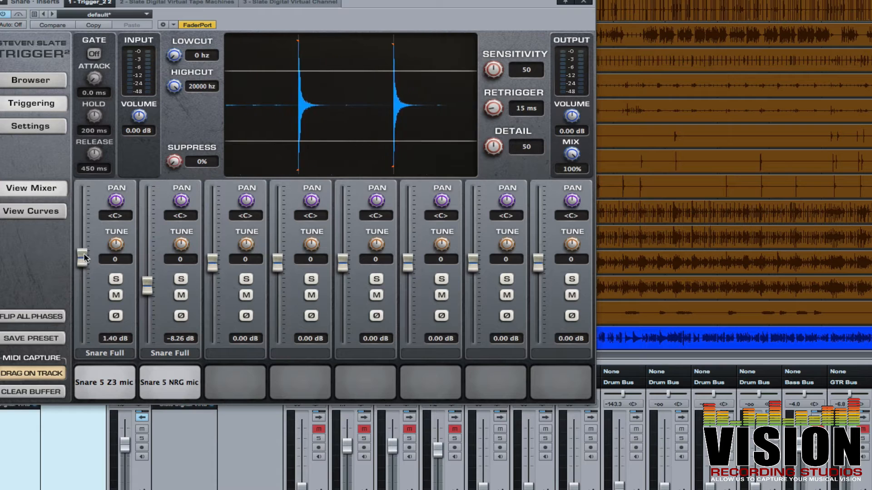
left_click_drag(84, 258, 83, 247)
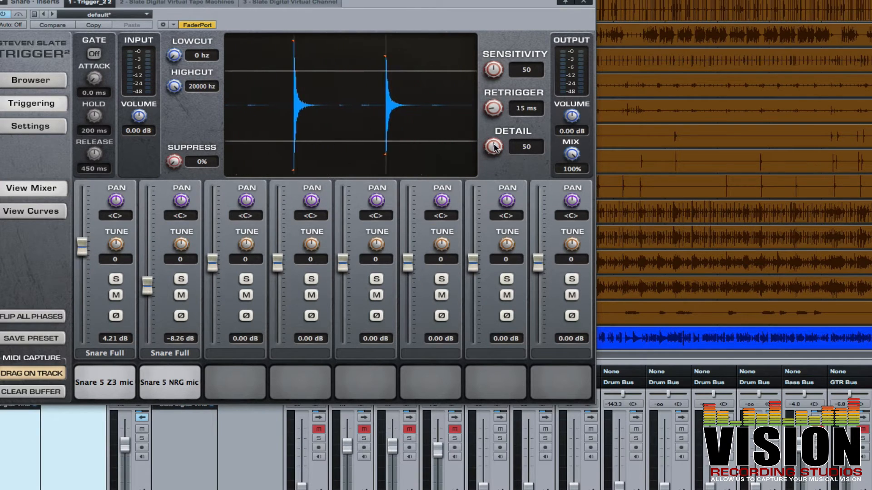
left_click_drag(494, 148, 501, 135)
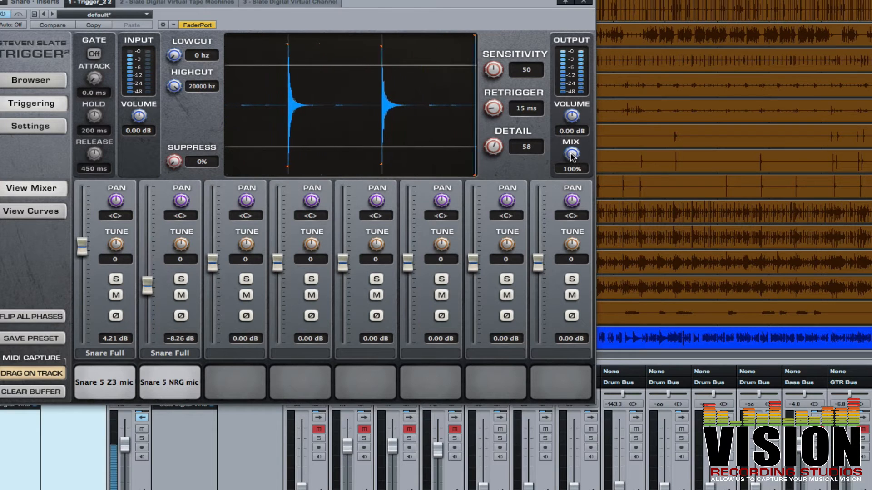
Step: Compare the original snare with the triggered sound by reducing the output Mix and restoring it to 100%
left_click_drag(572, 156, 537, 318)
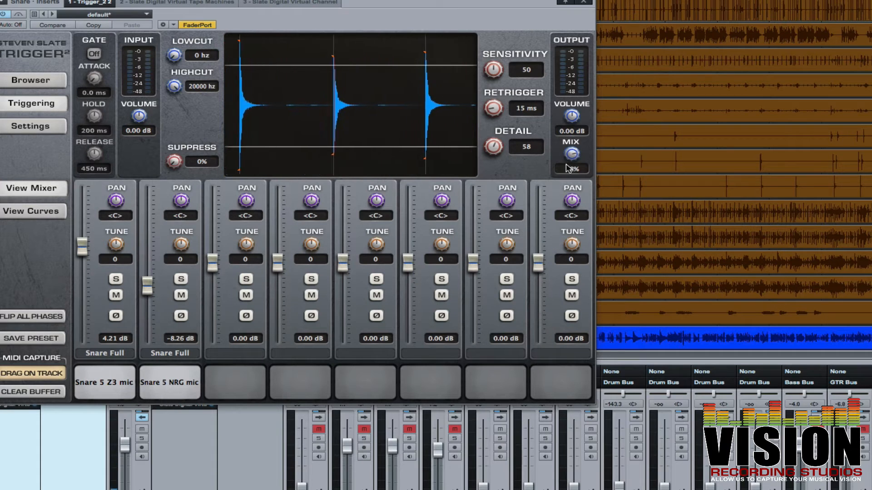
left_click_drag(566, 168, 621, 71)
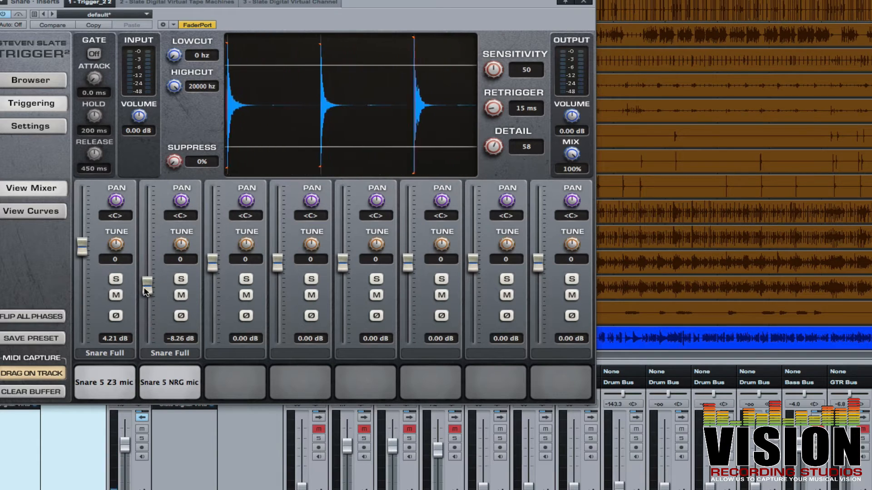
Step: Raise Snare 5 NRG to 0.64 dB, mute it while setting Snare 5 Z3 to 4.98 dB, and unmute it
left_click_drag(146, 292, 148, 267)
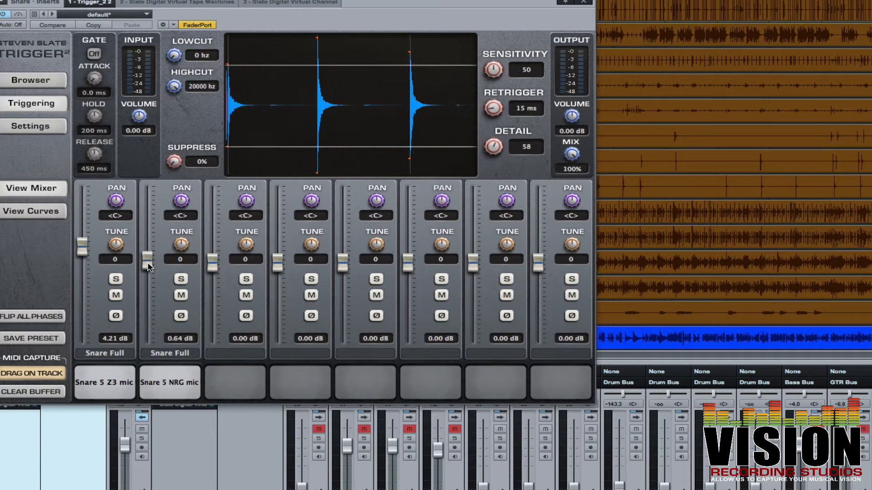
left_click(180, 296)
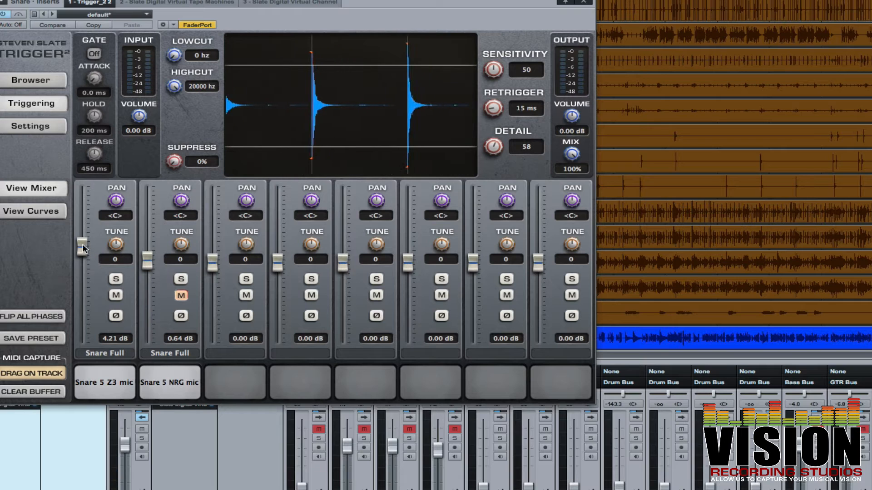
left_click_drag(83, 248, 86, 243)
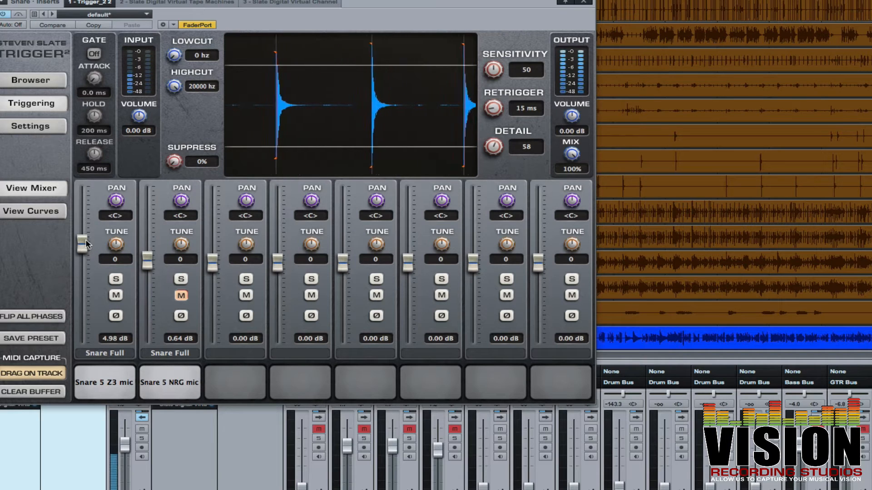
left_click(181, 296)
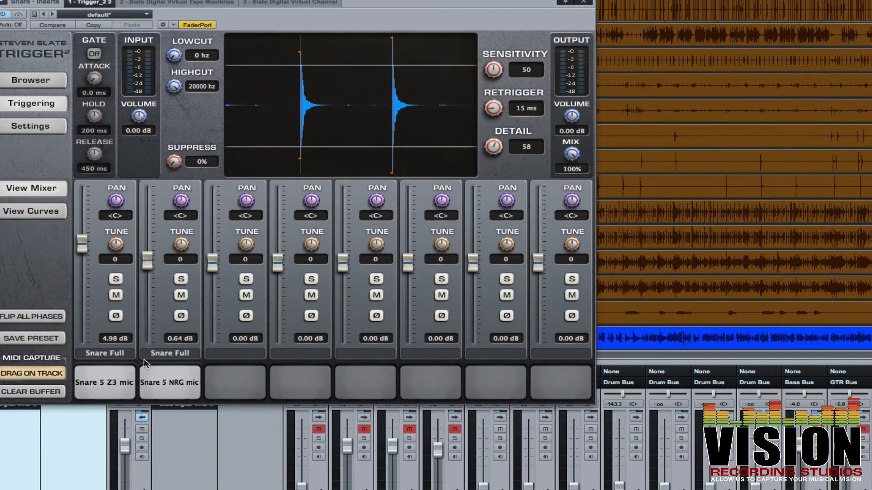
Step: Collapse the expanded kick and snare channels in the mixer, and raise the snare Trigger's input volume to 2.85 dB
left_click(0, 418)
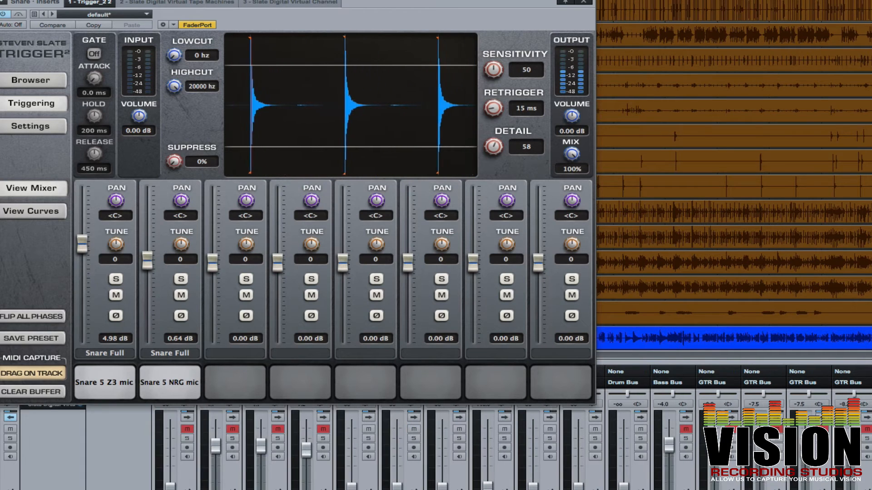
left_click(5, 417)
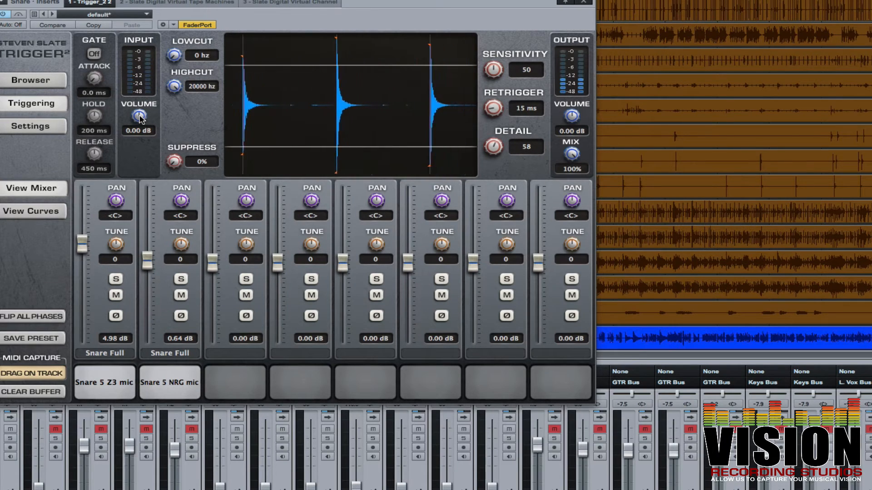
left_click_drag(140, 118, 144, 107)
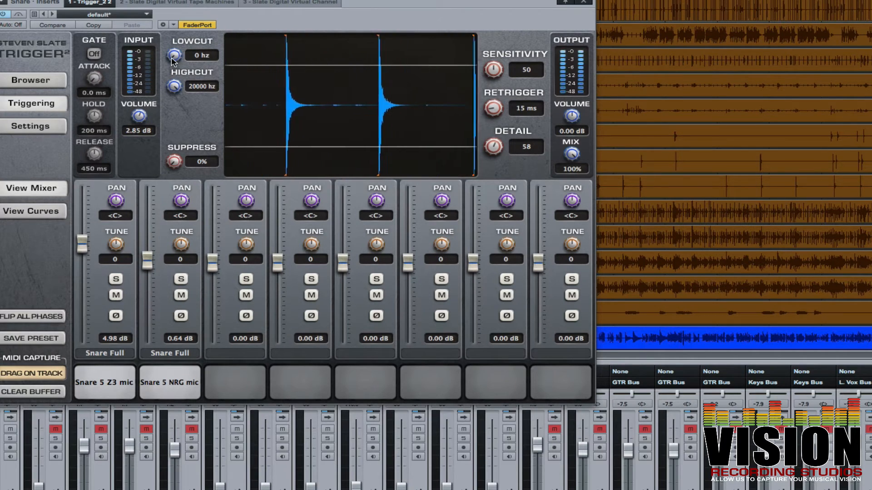
Step: Set the snare Trigger's low cut to 44 Hz, lower Snare 5 NRG to -1.51 dB, and close the plug-in window
mouse_move(173, 60)
left_mouse_down()
mouse_move(184, 5)
mouse_move(164, 53)
left_mouse_up()
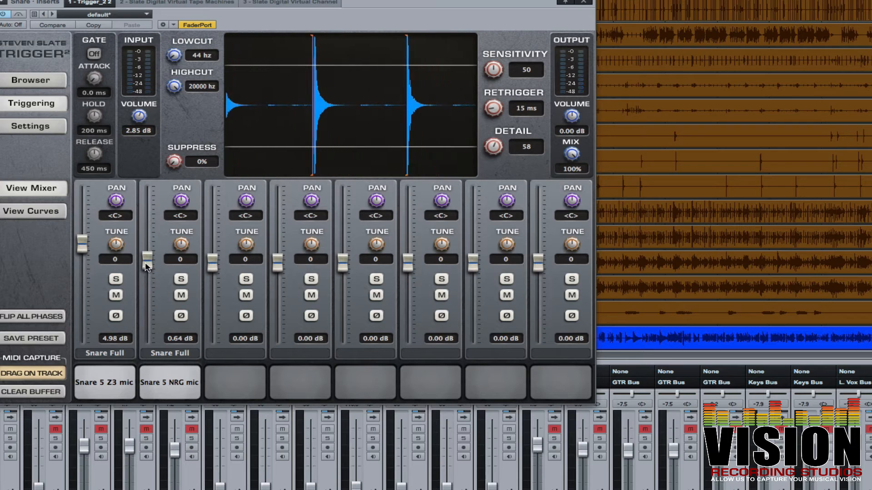
left_click_drag(146, 270, 146, 275)
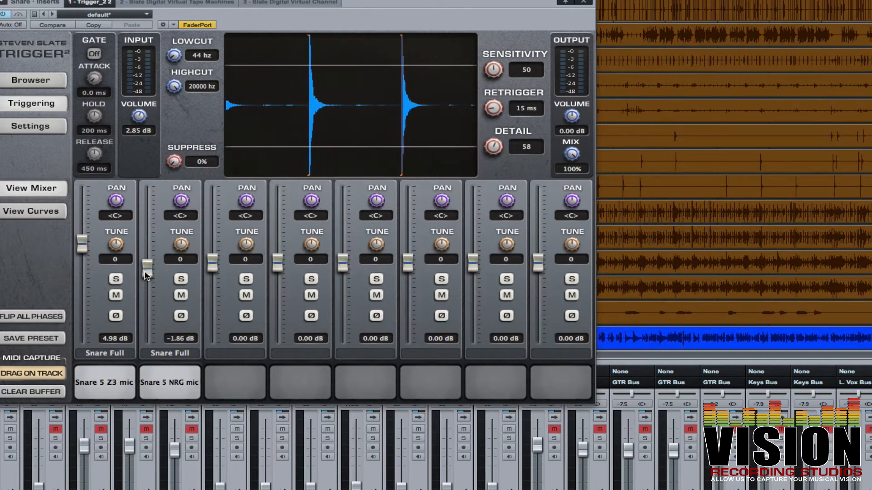
left_click_drag(146, 275, 146, 274)
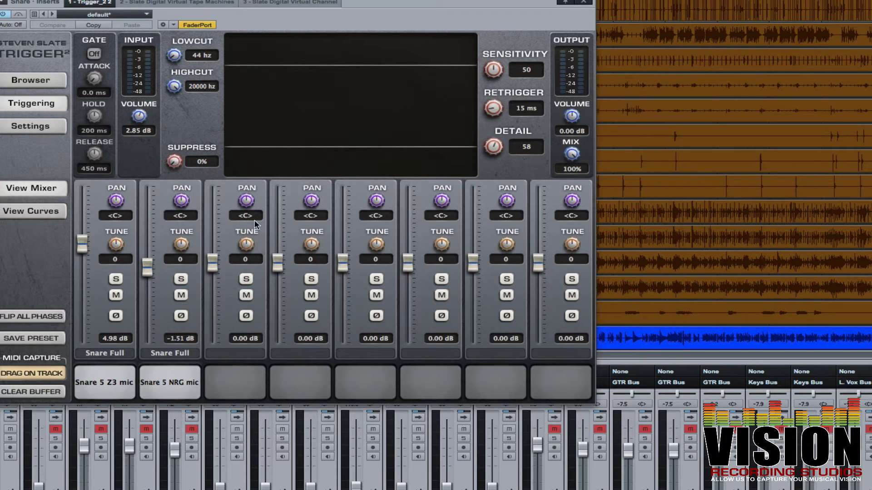
left_click_drag(382, 8, 459, 0)
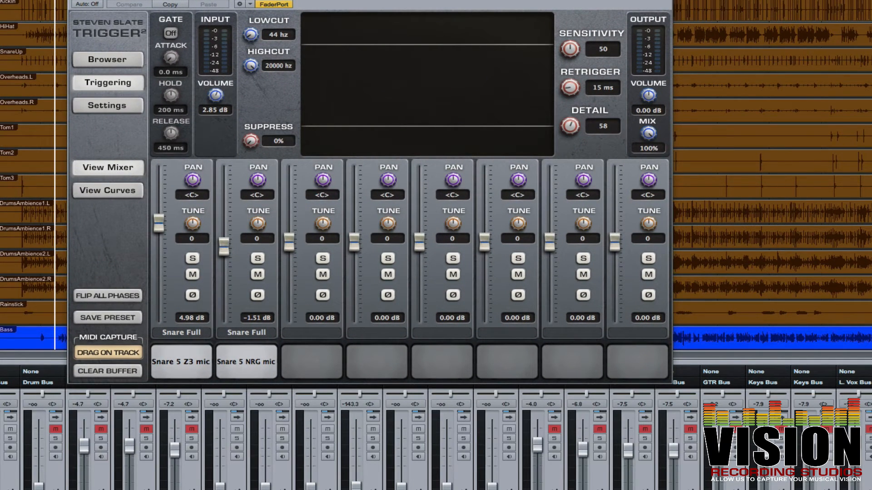
left_click_drag(460, 0, 392, 0)
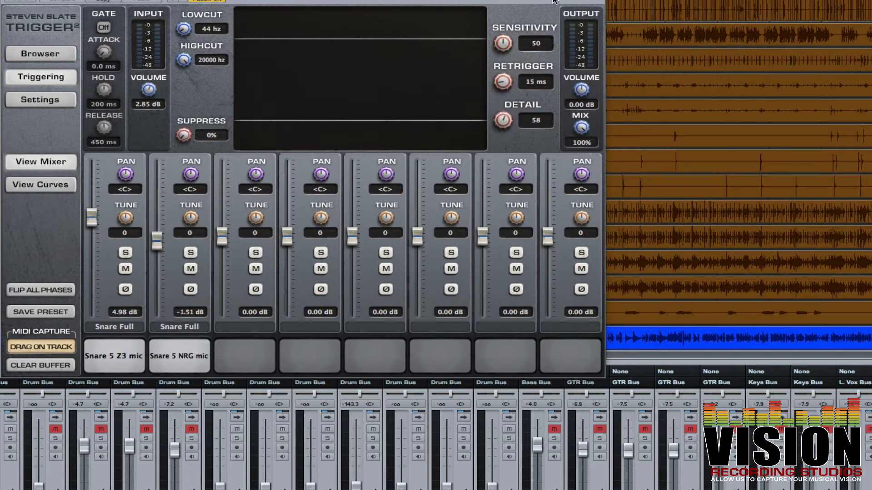
left_click_drag(299, 2, 278, 0)
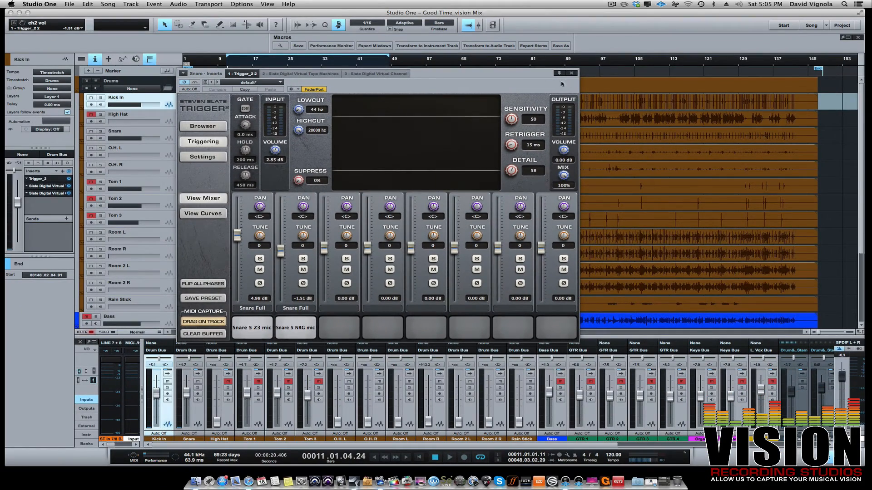
left_click(572, 74)
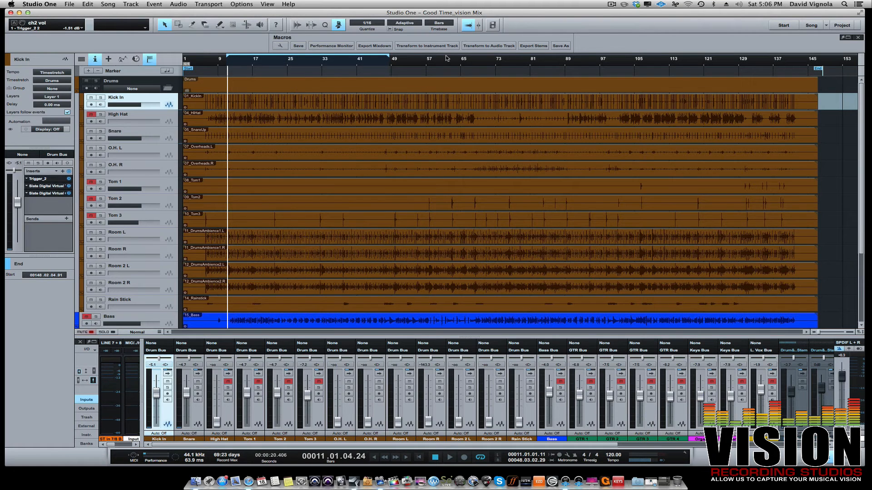
Step: Set the playback loop from about bar 61 to bar 71 in the timeline and move the playhead to its start
mouse_move(448, 58)
left_mouse_down()
mouse_move(486, 66)
mouse_move(454, 62)
mouse_move(461, 51)
mouse_move(471, 56)
left_mouse_up()
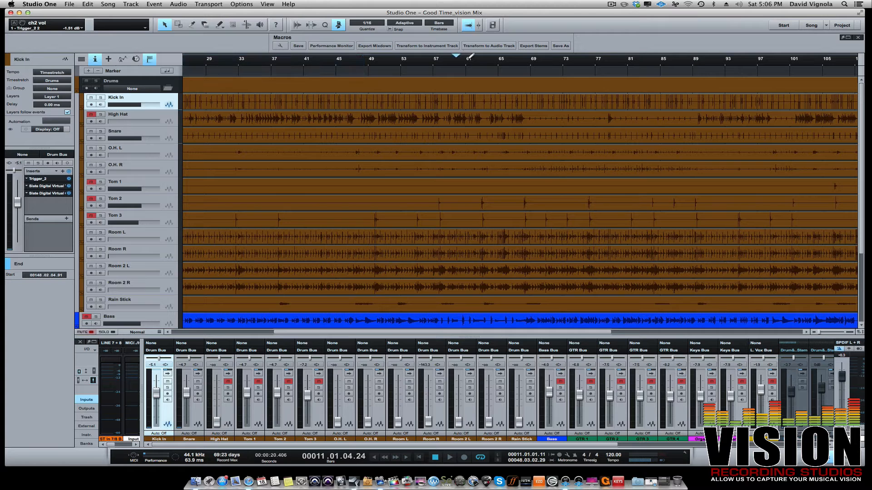
left_click_drag(559, 61, 552, 64)
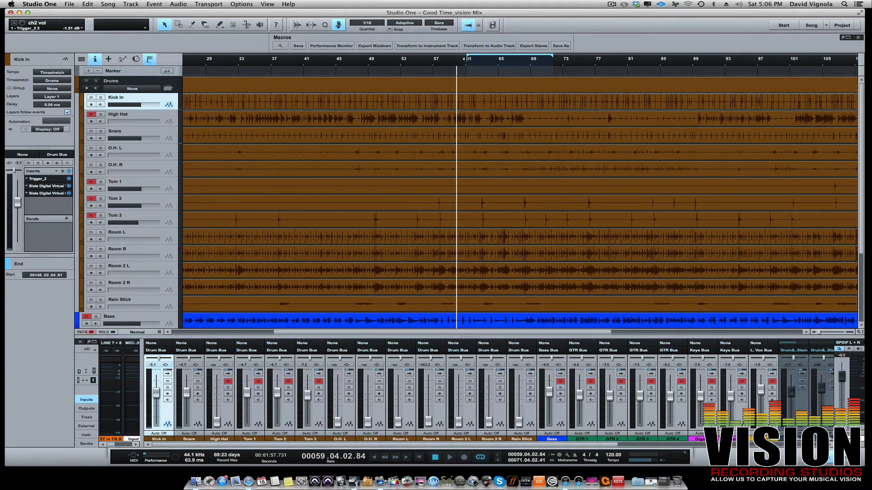
left_click(474, 60)
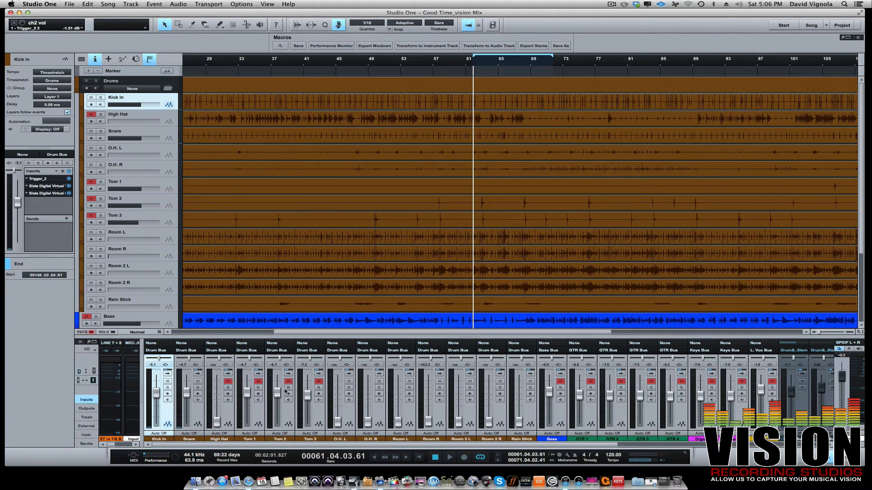
Step: Unmute Tom 2 in the mixer, expand its channel, and open its Trigger 2 insert
left_click(289, 374)
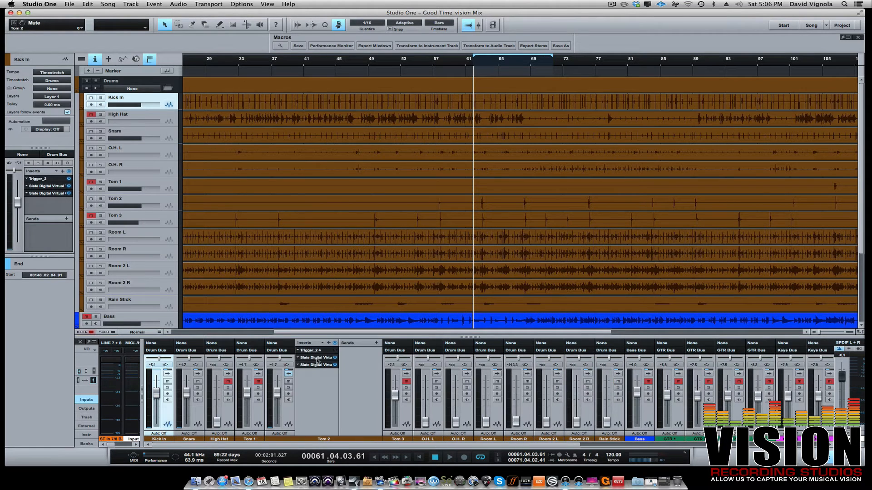
left_click(315, 352)
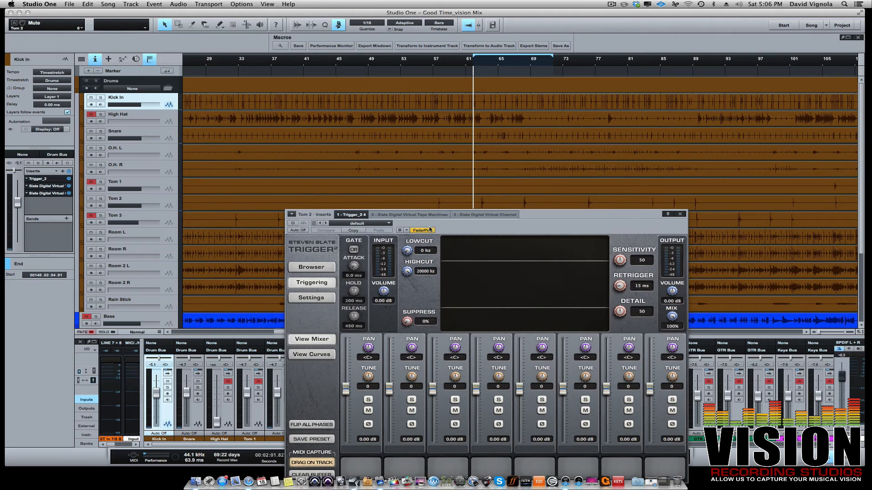
left_click_drag(456, 228, 340, 158)
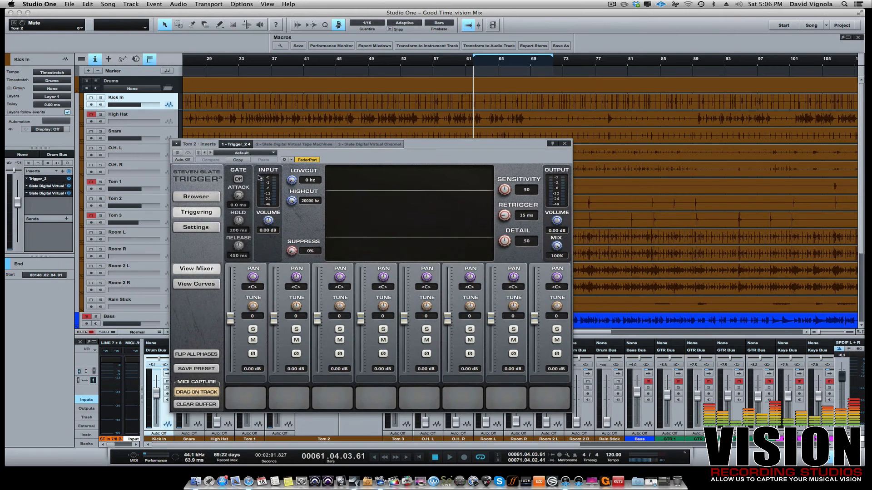
Step: Load MapleTom 2 Z3.tci from the Trigger2 Toms Maple Tom2 folder into the first sample slot
left_click(209, 198)
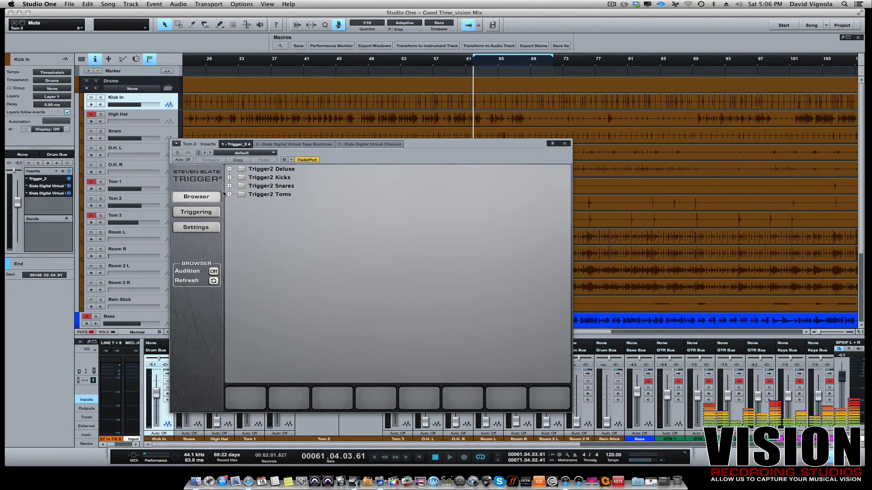
left_click(229, 195)
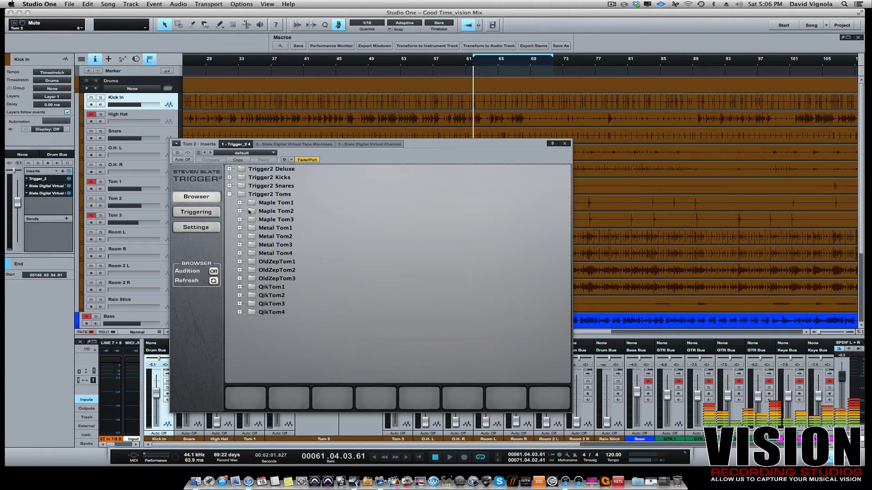
left_click(239, 211)
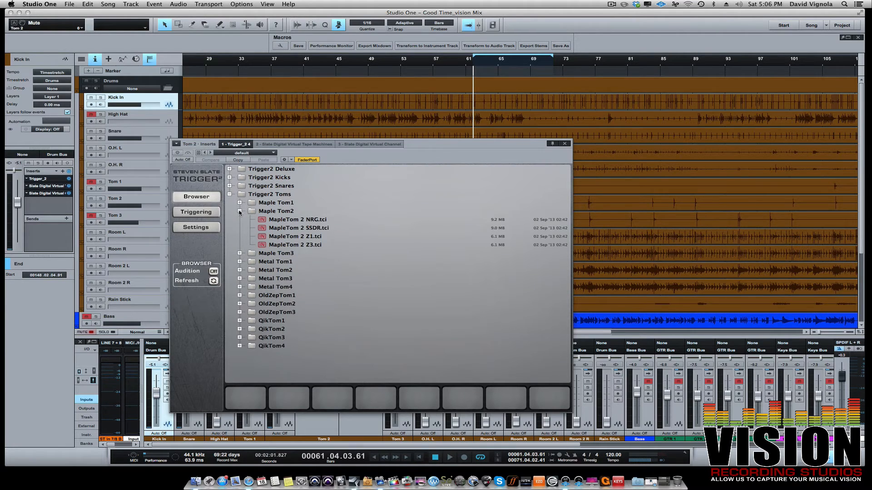
left_click(296, 244)
left_click_drag(277, 246, 234, 397)
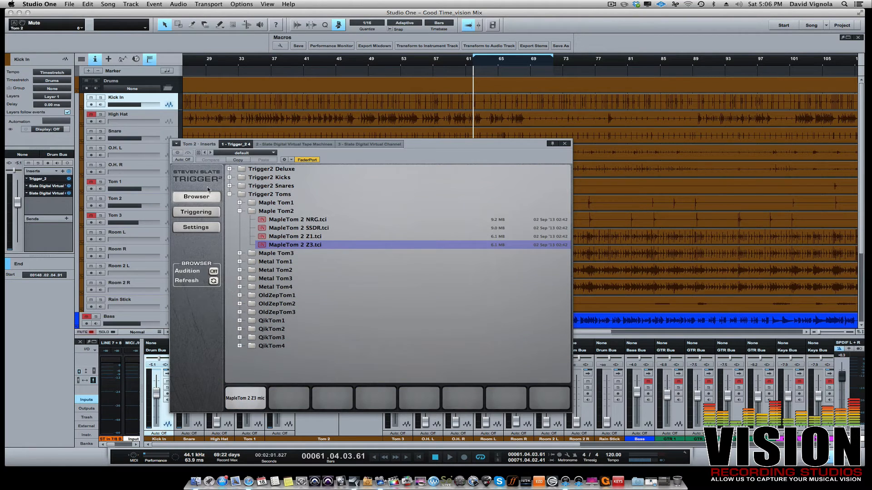
Step: With Tom 2's Trigger activated, audition the tom sample and shorten the playback loop to end at about bar 66
left_click(194, 213)
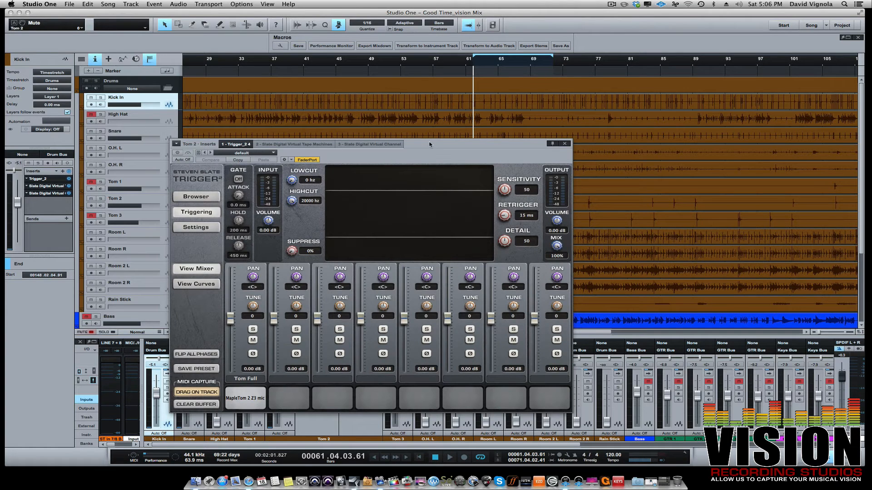
left_click_drag(430, 144, 328, 134)
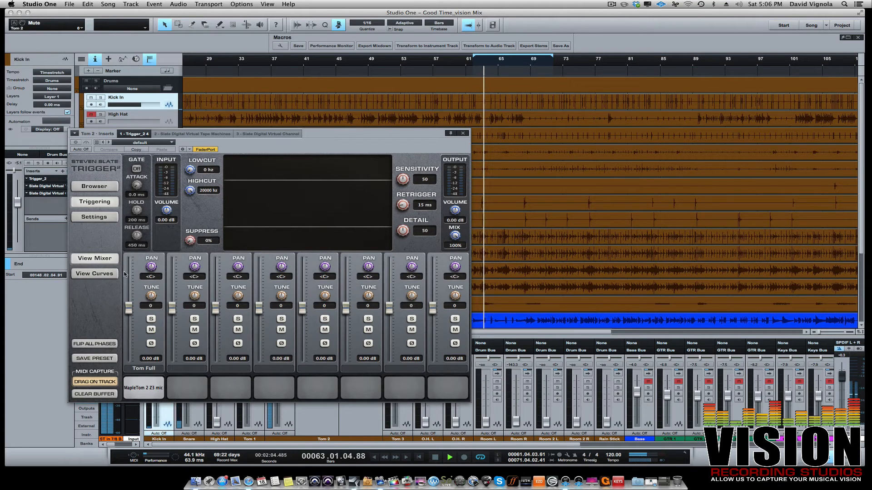
key("space")
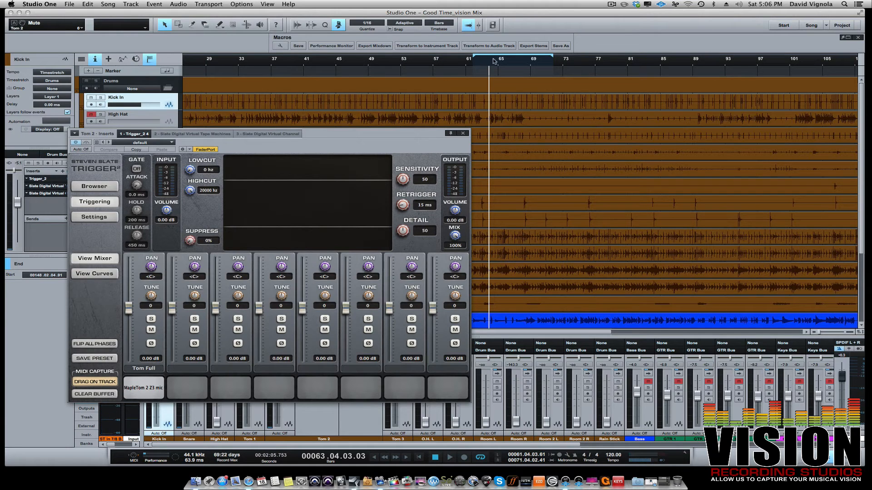
left_click(474, 62)
key("space")
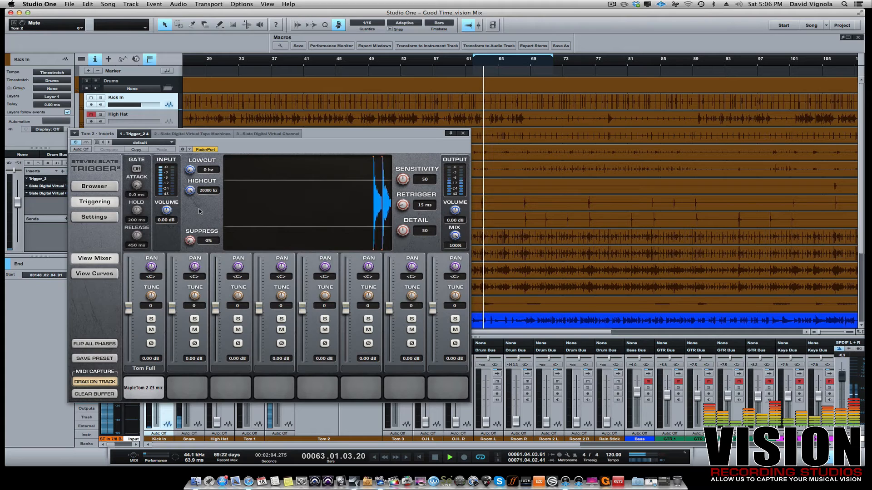
key("space")
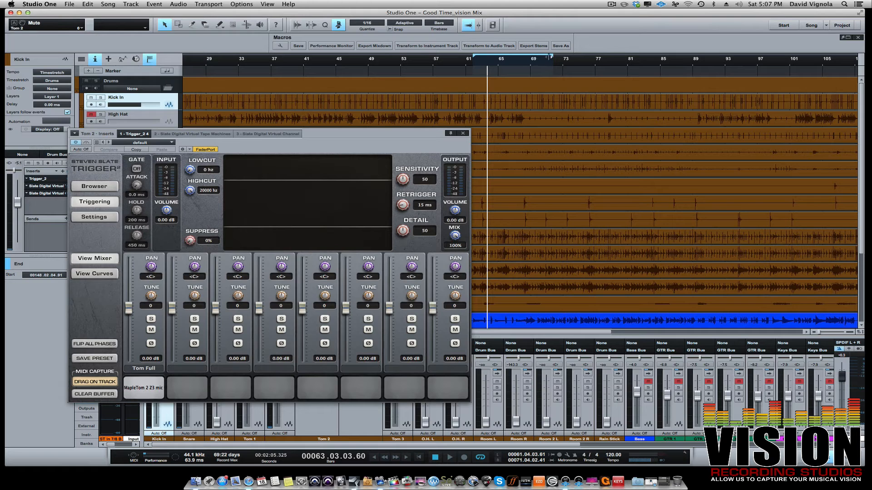
left_click_drag(542, 58, 509, 61)
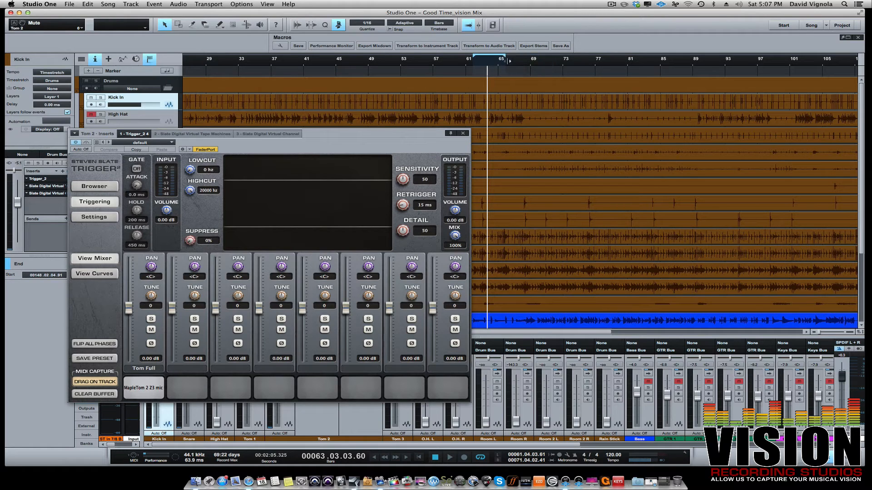
left_click(478, 62)
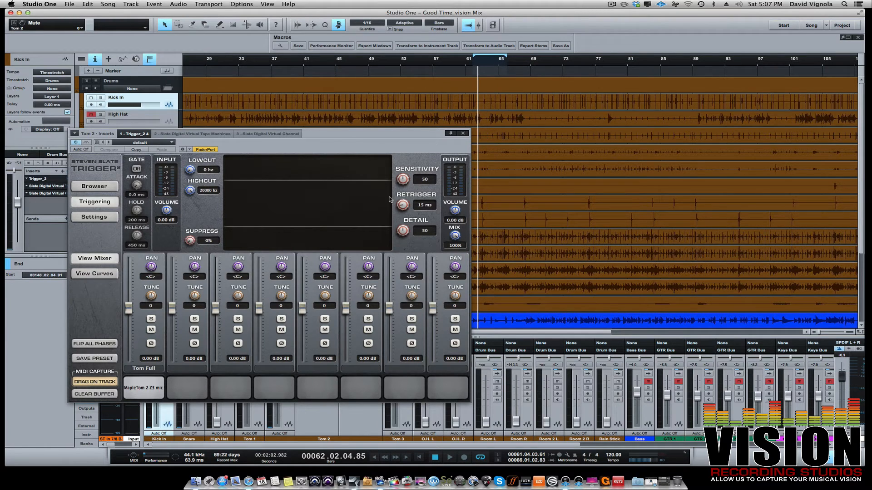
Step: During playback, set Tom 2's trigger Detail to 70, MapleTom 2 Z3 to 4.60 dB, and the output volume to 2.14 dB
left_click_drag(402, 233, 406, 215)
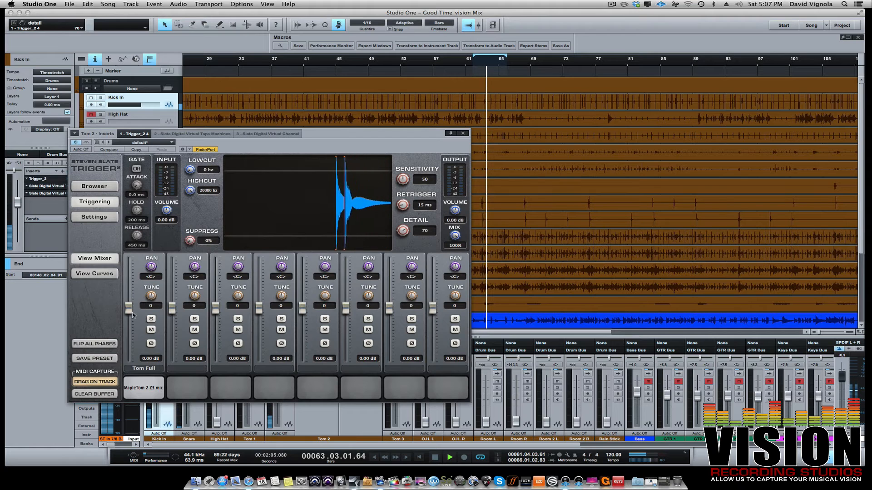
left_click_drag(128, 313, 129, 300)
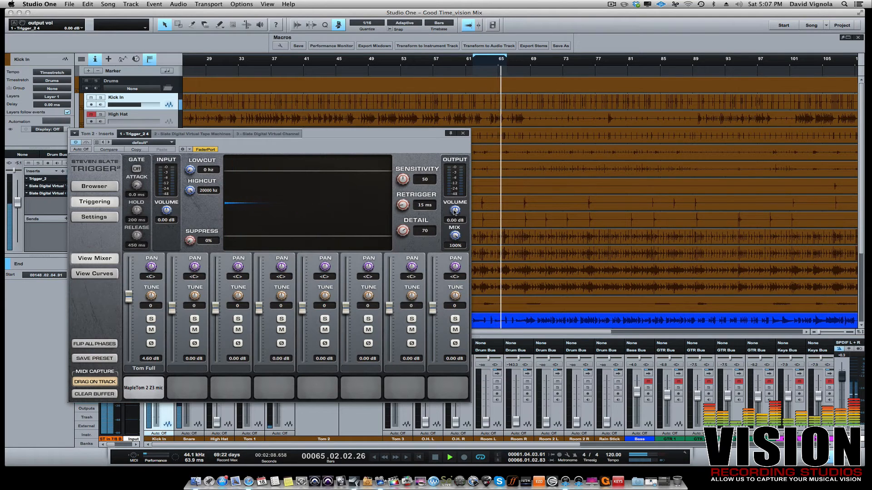
left_click_drag(455, 211, 454, 207)
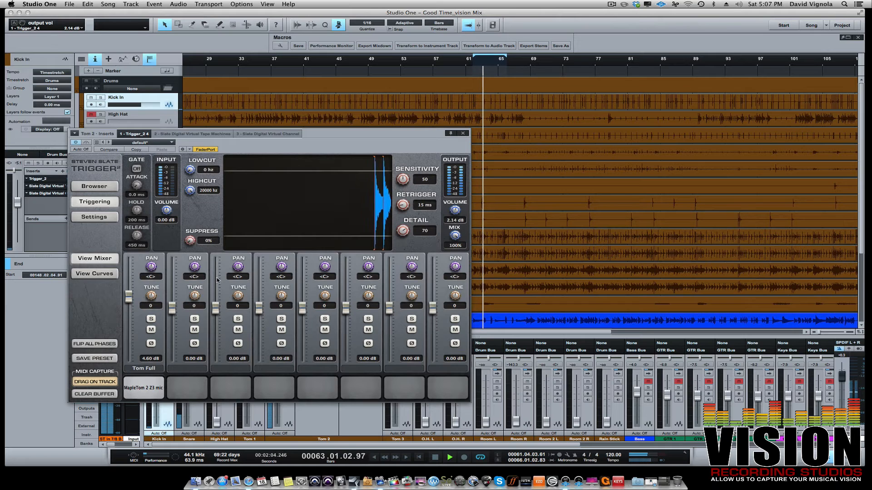
key("space")
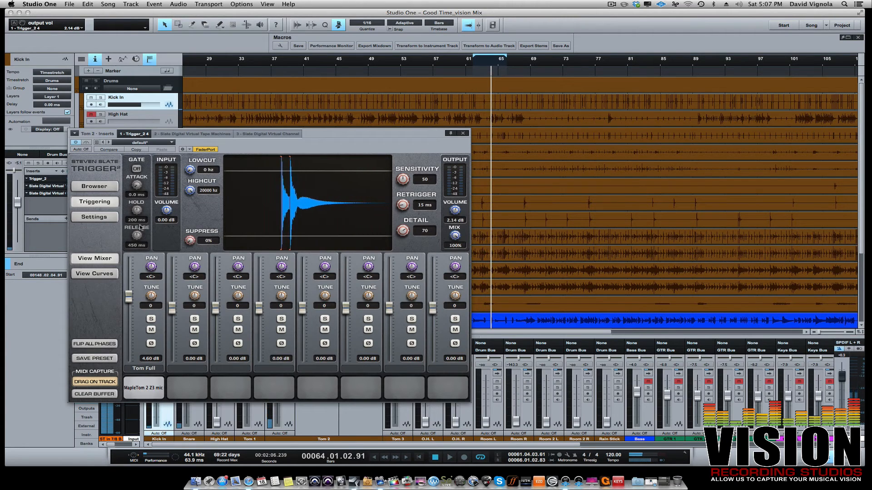
Step: Load MapleTom 2 SSDR.tci into the second sample slot and return to the triggering view
left_click(103, 186)
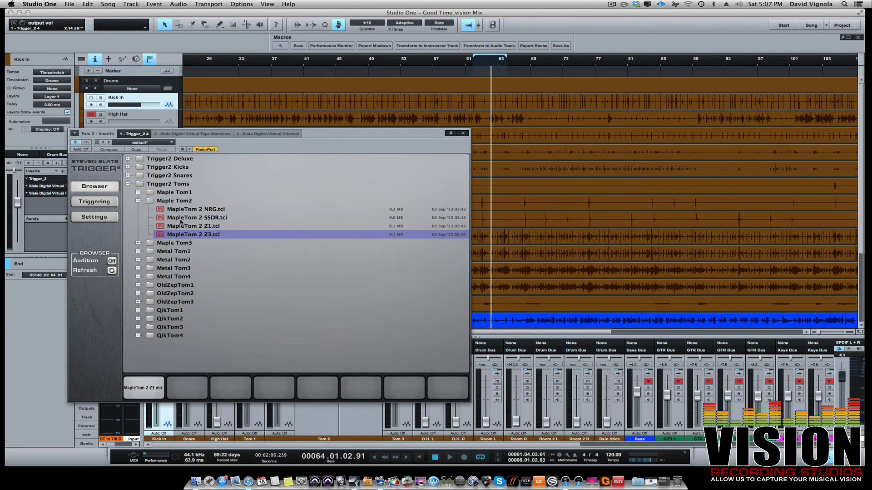
left_click_drag(181, 219, 172, 385)
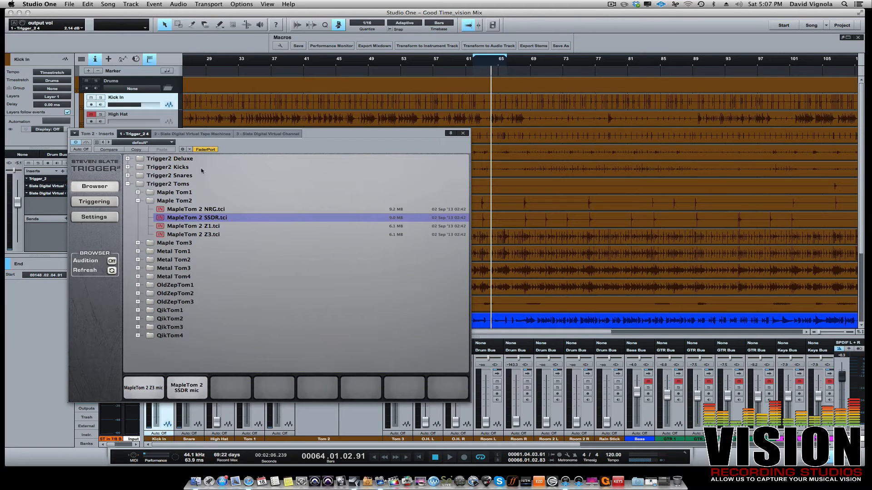
left_click(80, 204)
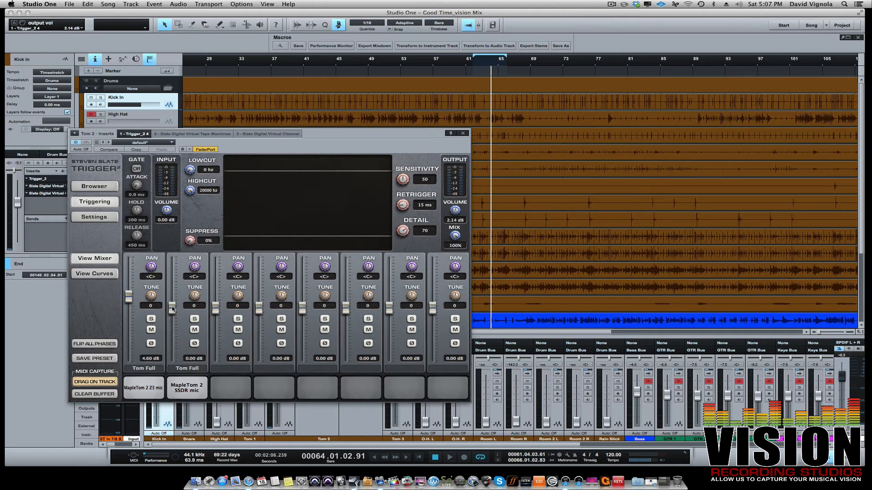
Step: Lower MapleTom 2 SSDR to -15.49 dB while the loop plays, and close Tom 2's Trigger window
left_click_drag(173, 309, 173, 315)
key("space")
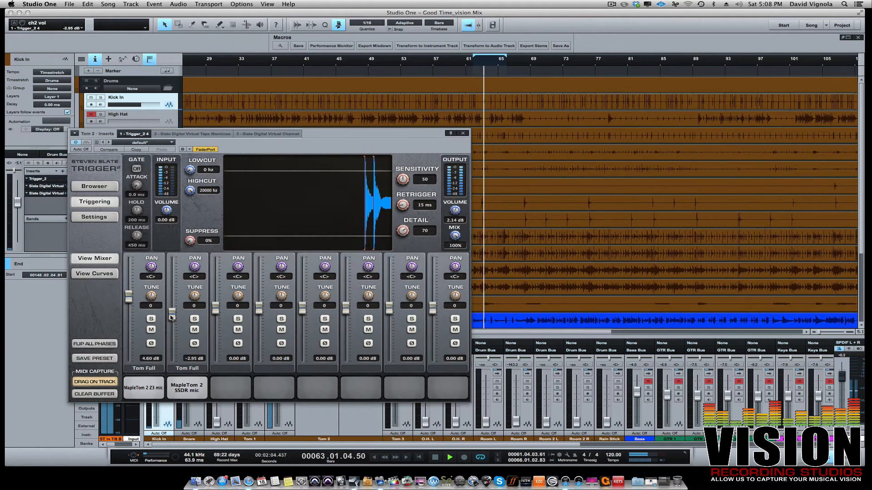
left_click_drag(171, 318, 172, 330)
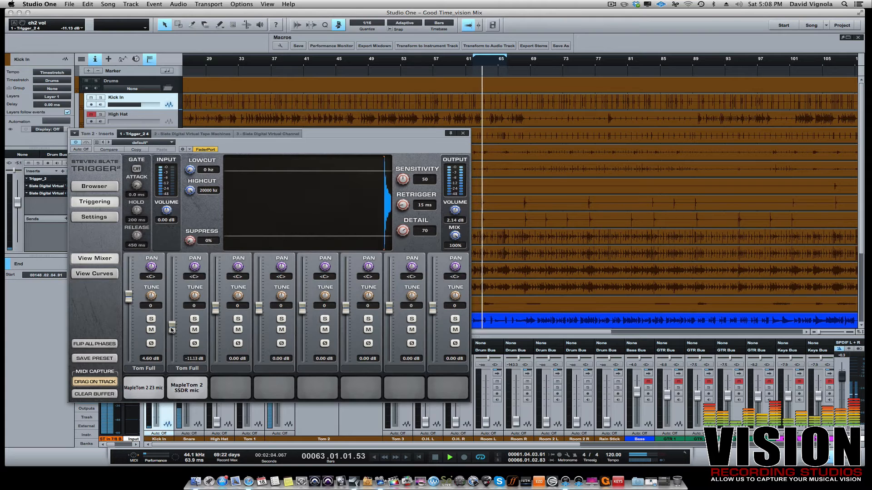
left_click_drag(172, 330, 172, 335)
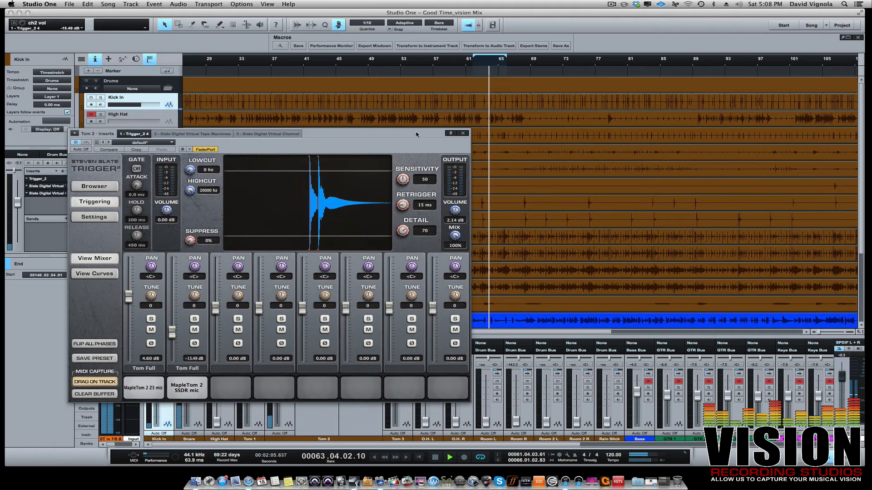
left_click(463, 134)
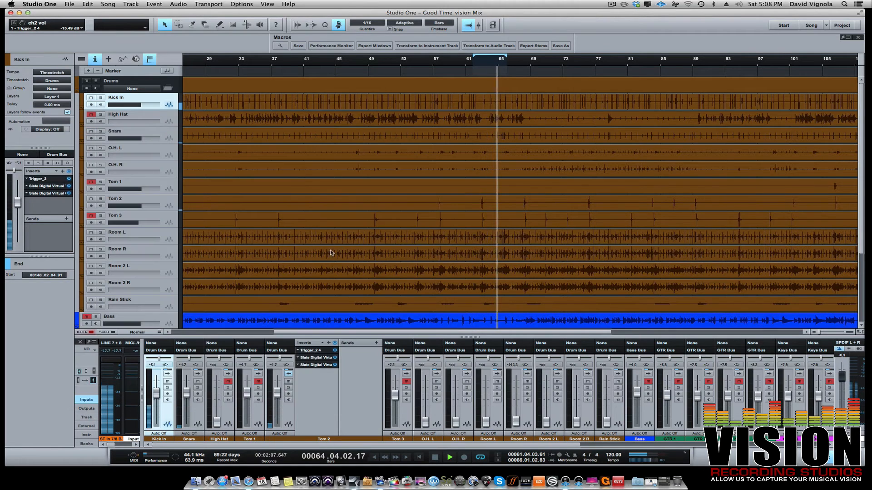
Step: Stop playback, unmute the Tom 3 channel and open its Trigger window clear of the lower edge of the screen
key("space")
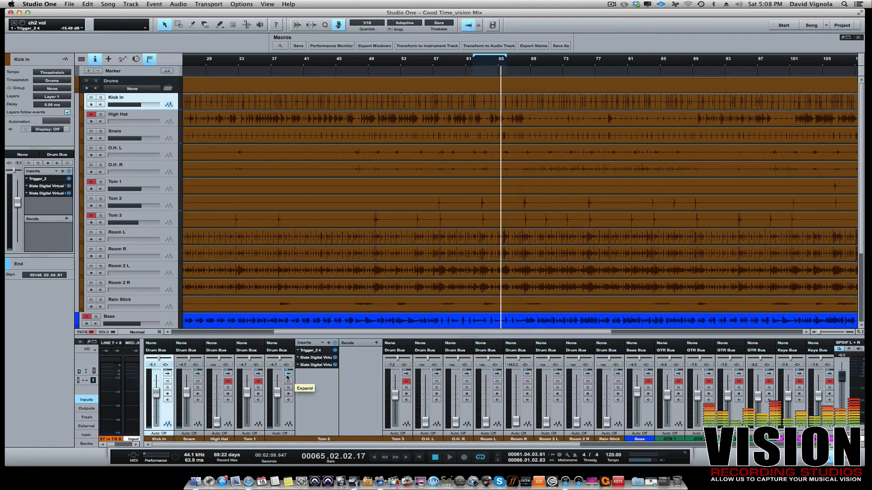
left_click(288, 372)
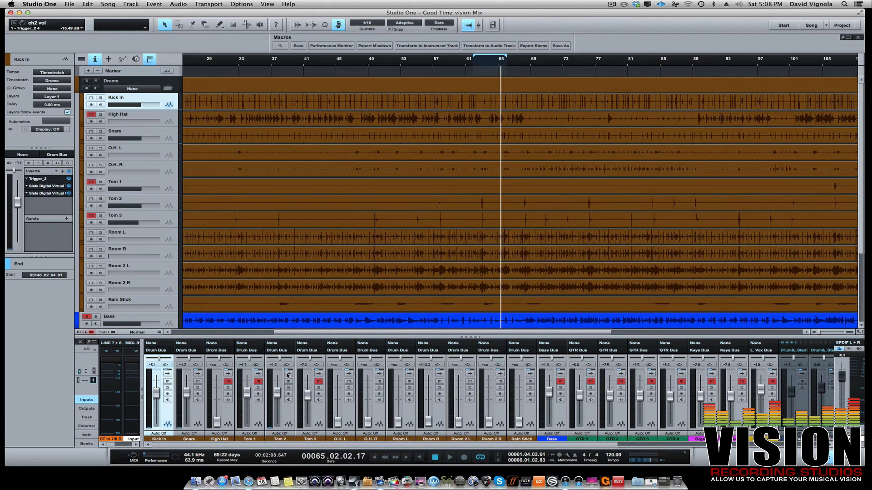
left_click(318, 373)
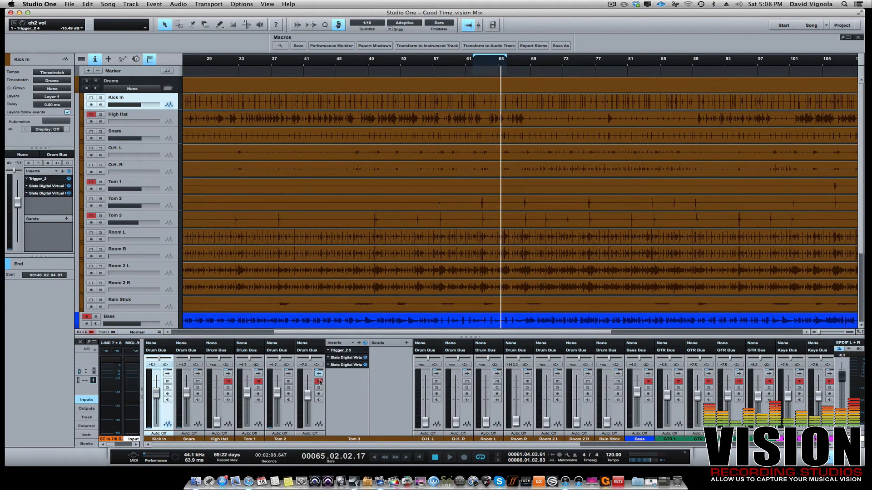
left_click(336, 351)
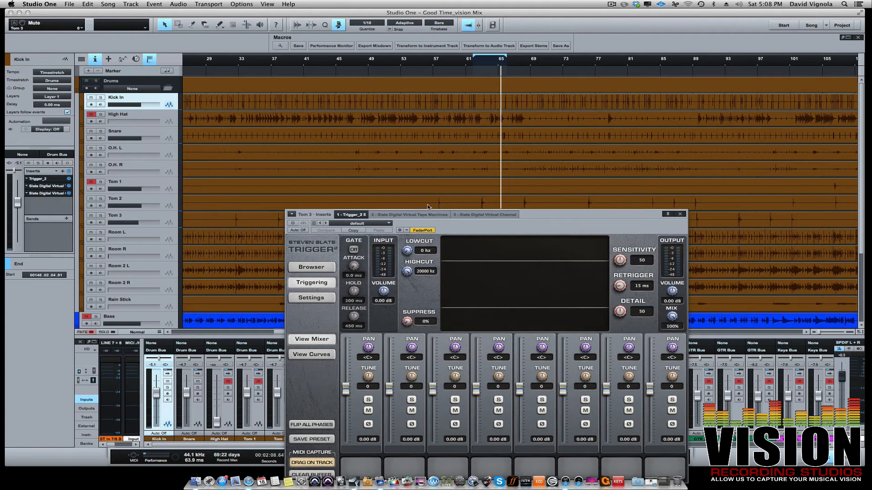
left_click_drag(446, 227, 216, 160)
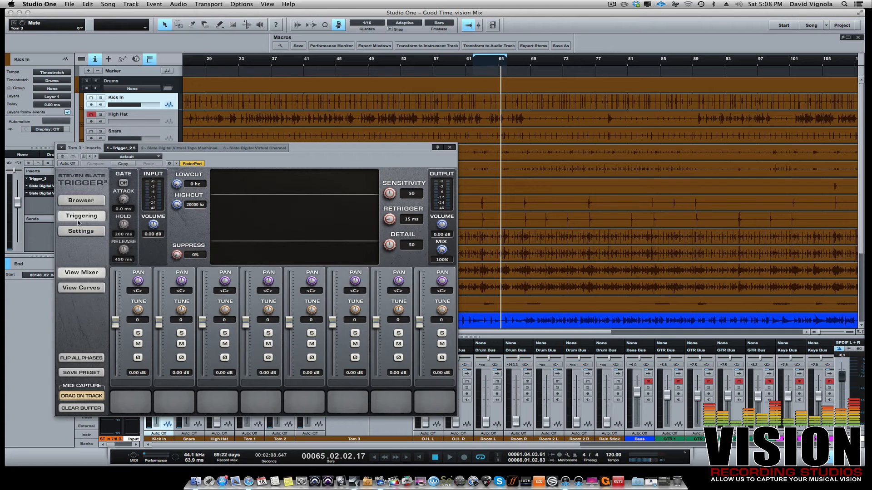
Step: Load MapleTom 3 Z1.tci into the first sample slot and MapleTom 3 SSDR.tci into the second on Tom 3's Trigger
left_click(90, 203)
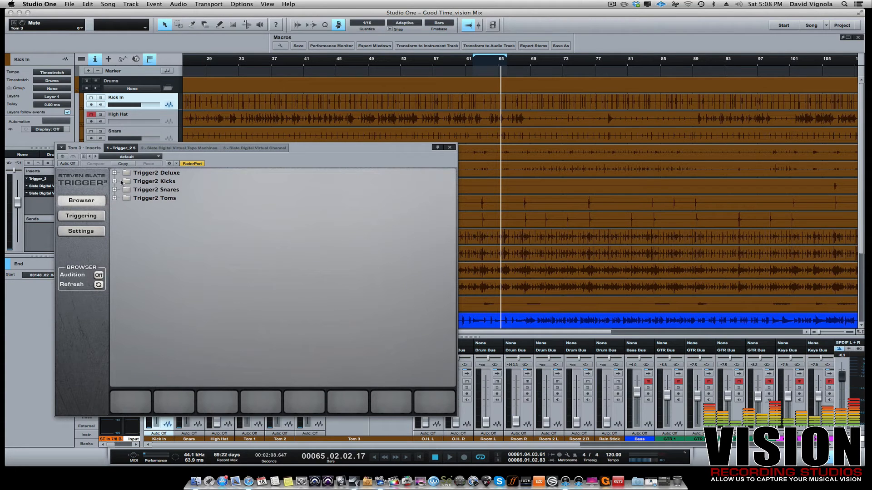
left_click(114, 198)
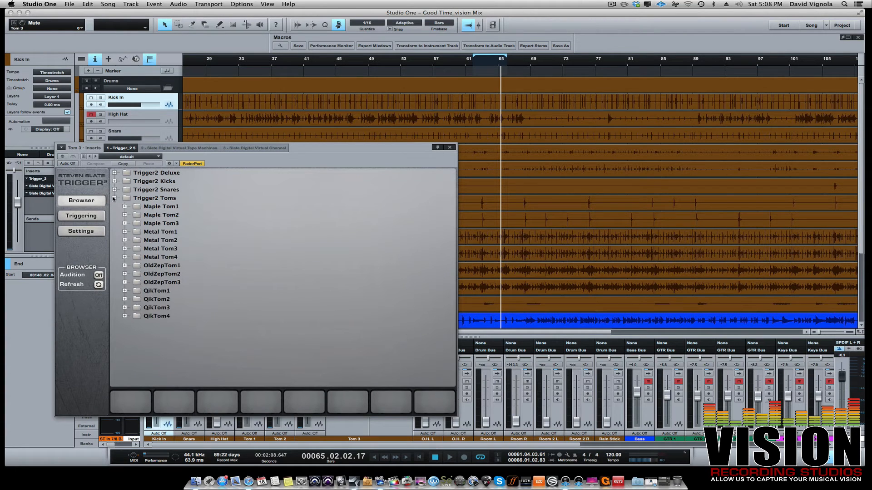
left_click(125, 224)
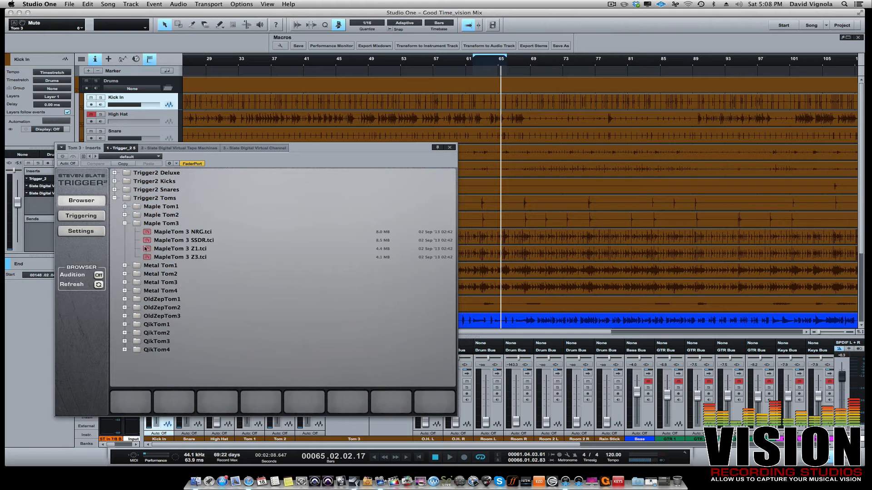
left_click(159, 249)
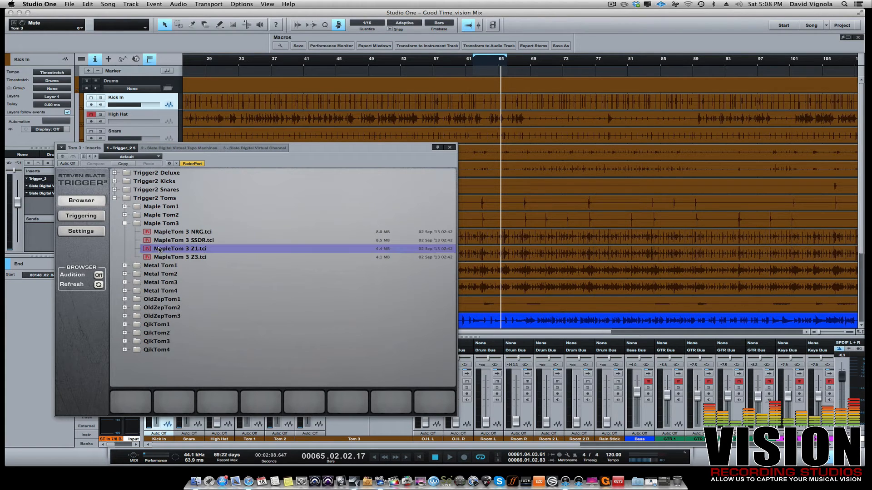
left_click(122, 401)
left_click_drag(172, 249, 130, 407)
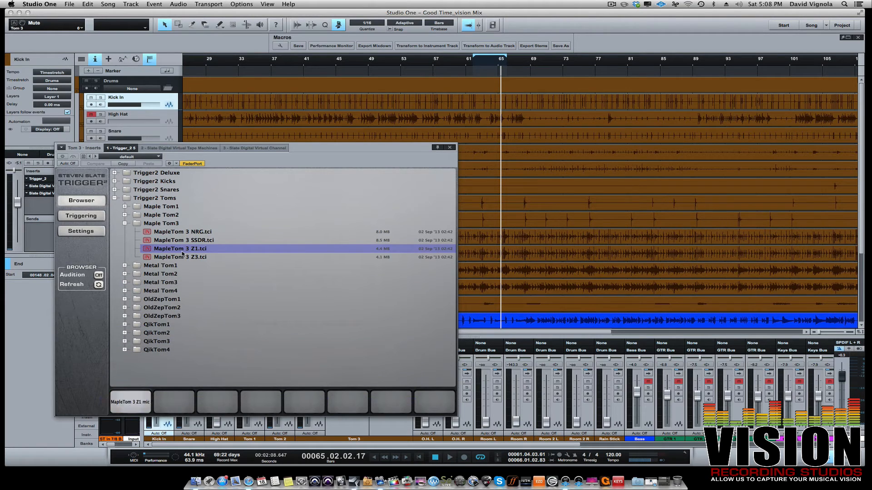
left_click_drag(180, 240, 169, 409)
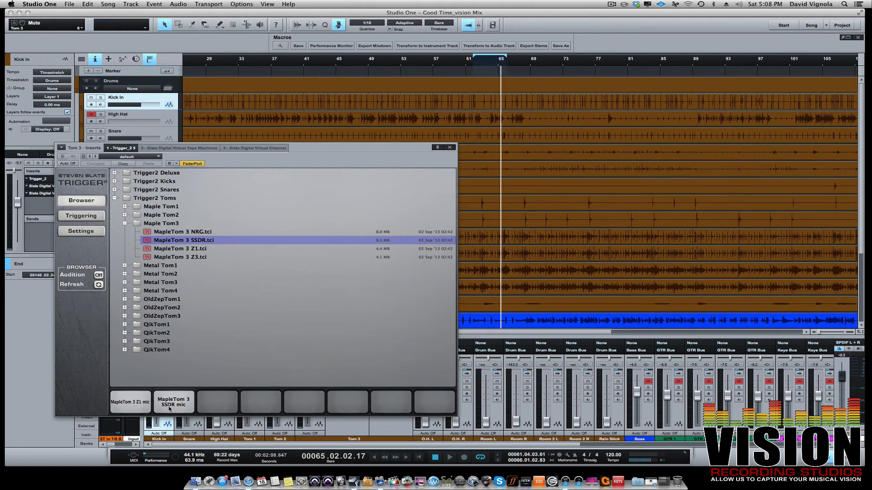
Step: Return to the triggering view, activate Tom 3's Trigger and set its Detail to 71 while the loop plays
left_click(80, 216)
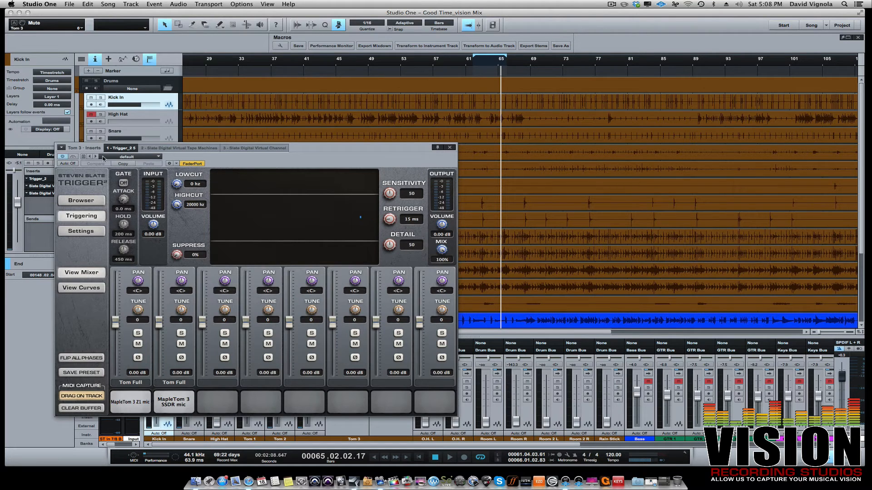
key("space")
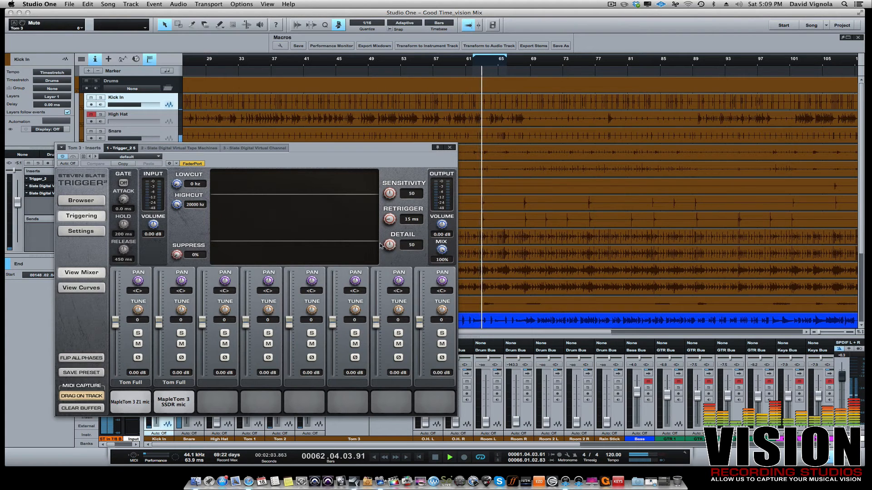
left_click_drag(381, 246, 402, 224)
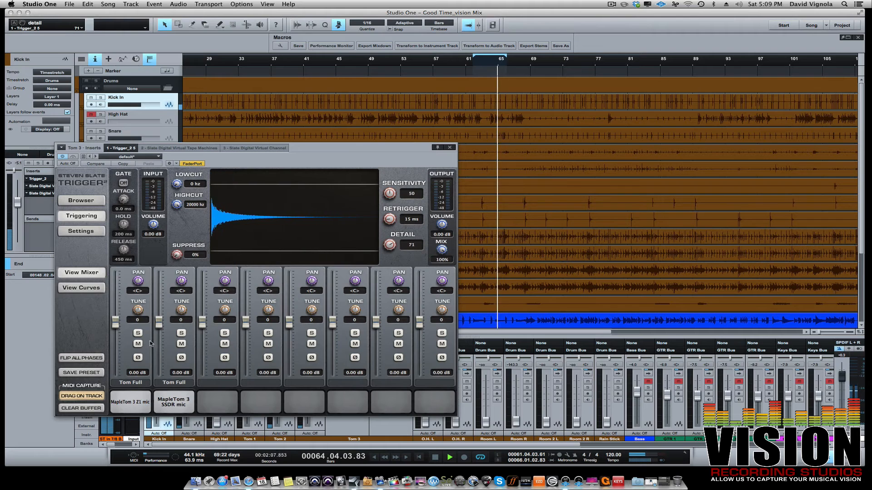
Step: Lower MapleTom 3 SSDR to -14.80 dB during playback, stop the loop and close Tom 3's Trigger window
left_click_drag(159, 321, 157, 351)
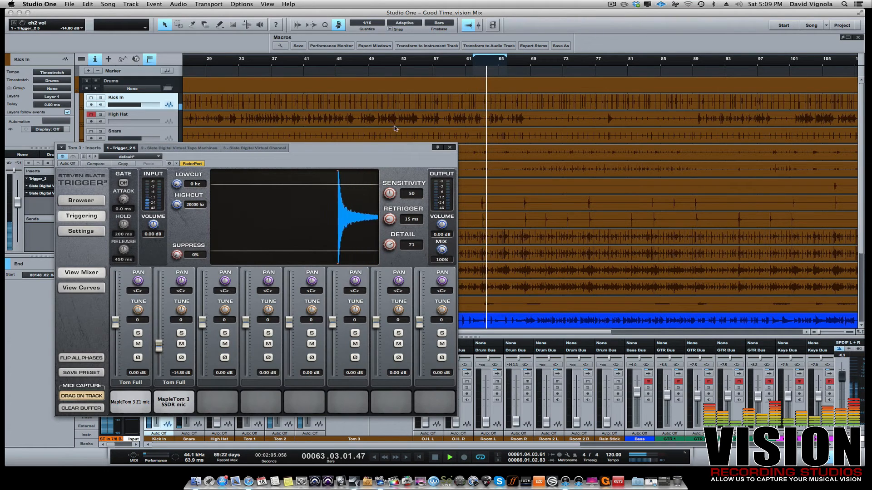
key("space")
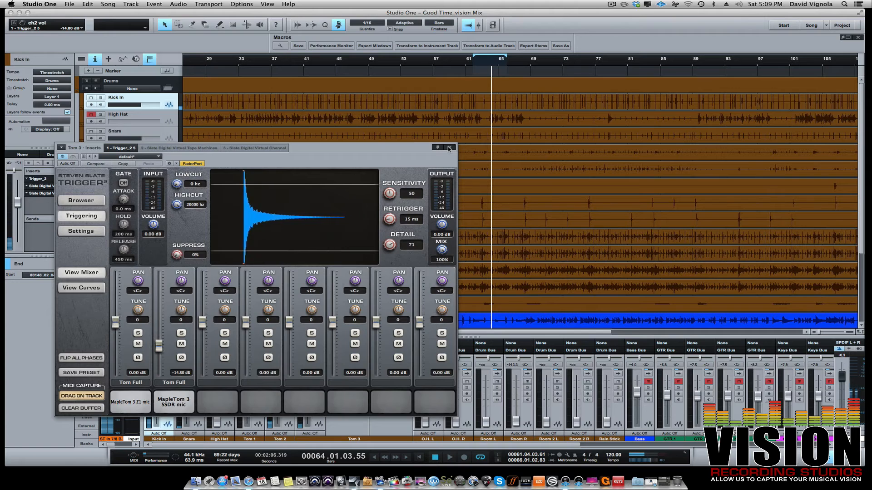
left_click(448, 148)
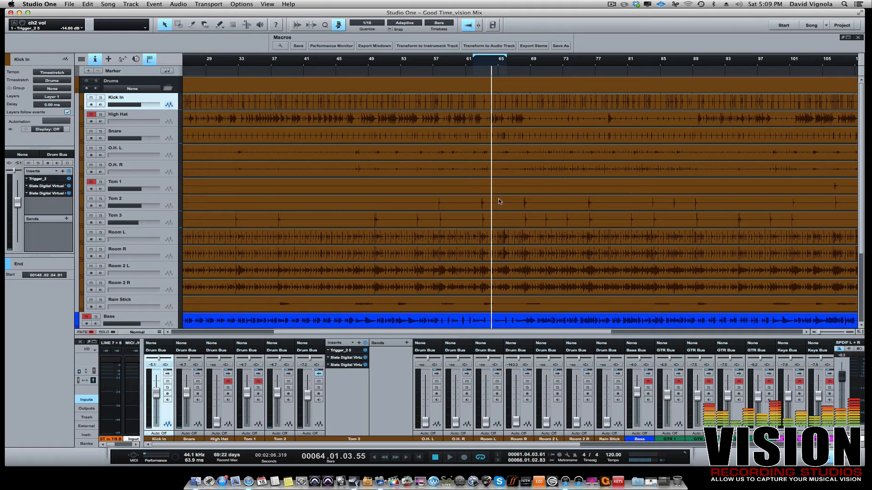
Step: Collapse Tom 3's inserts and open the Trigger plug-in on the Tom 1 channel
scroll(516, 199, "right", 10)
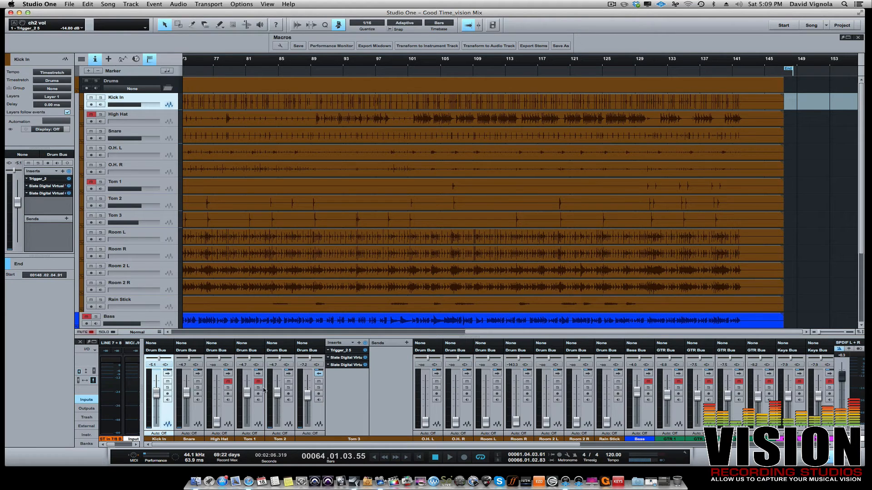
left_click(318, 374)
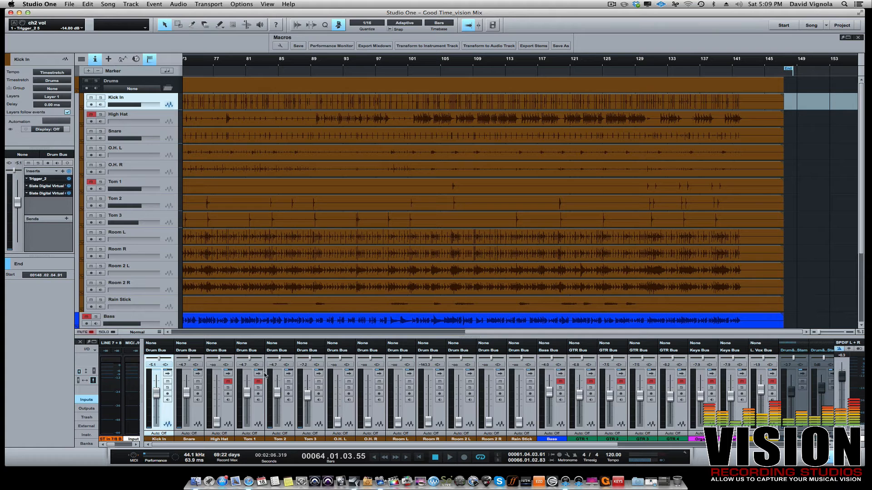
left_click(258, 375)
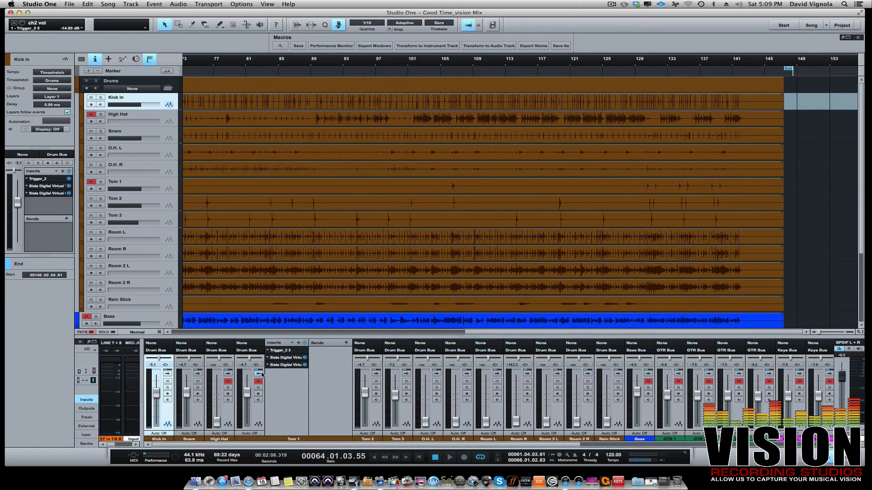
left_click(281, 351)
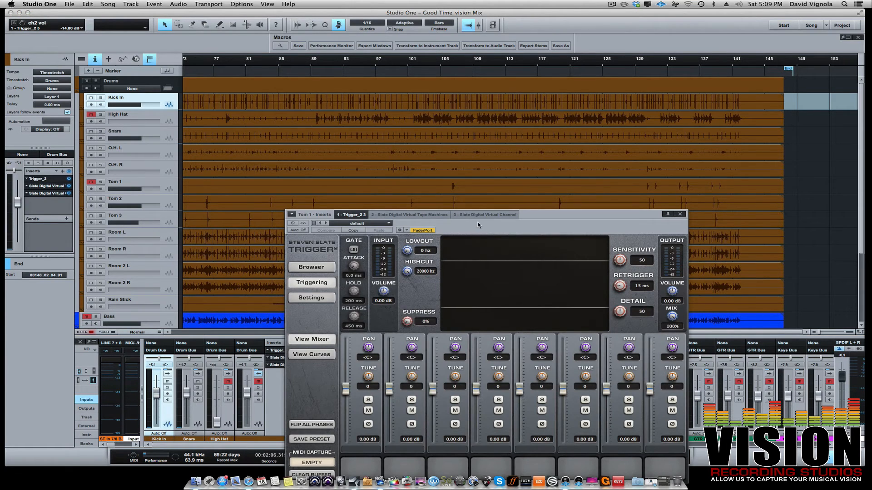
left_click_drag(477, 224, 361, 148)
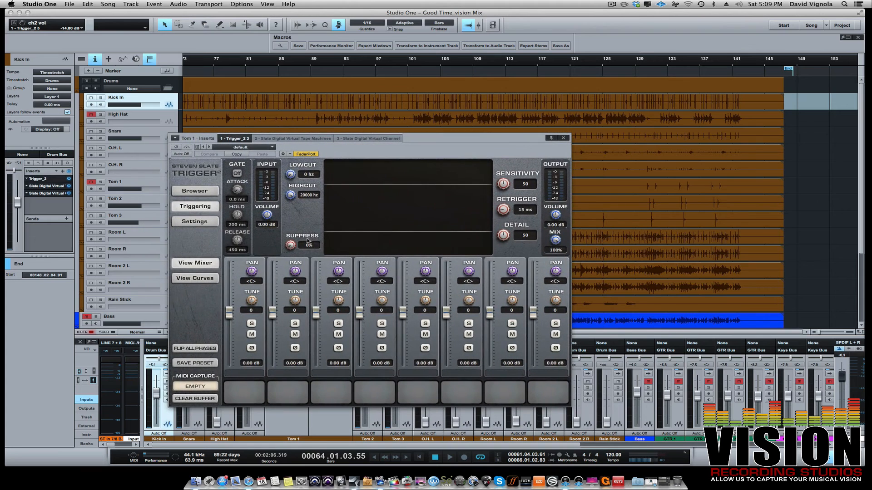
Step: Load MapleTom 1 Z1.tci and MapleTom 1 SSDR.tci into Tom 1's first two sample slots and return to the triggering view
left_click(207, 193)
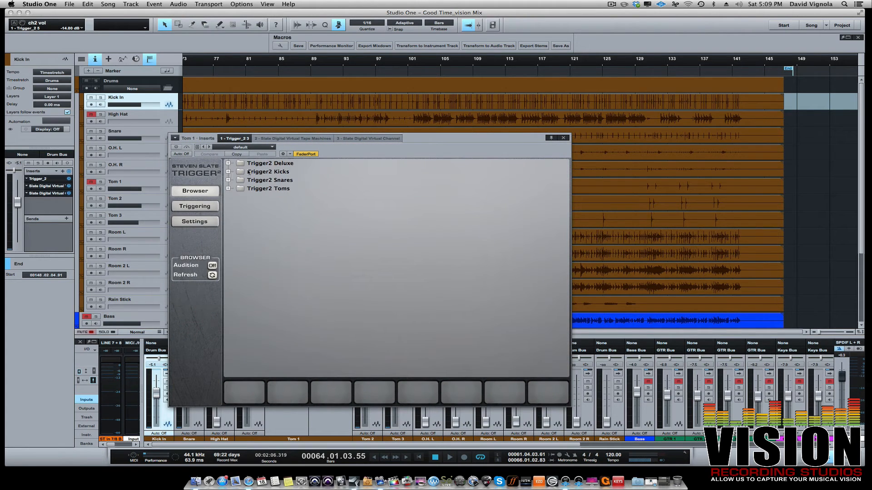
left_click(228, 189)
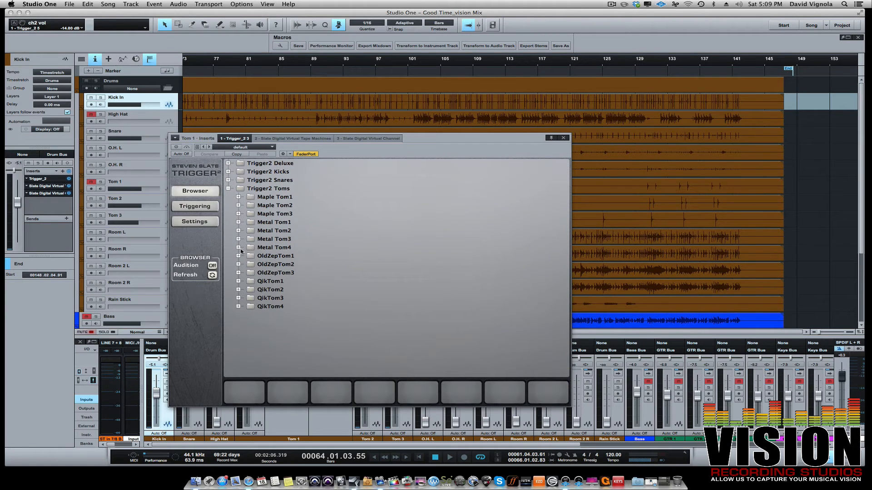
left_click(238, 197)
left_click(275, 223)
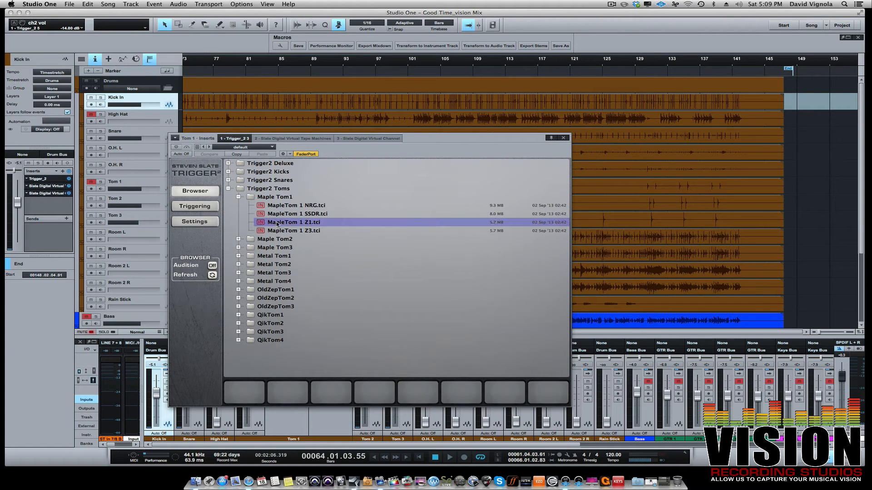
left_click_drag(276, 228, 249, 391)
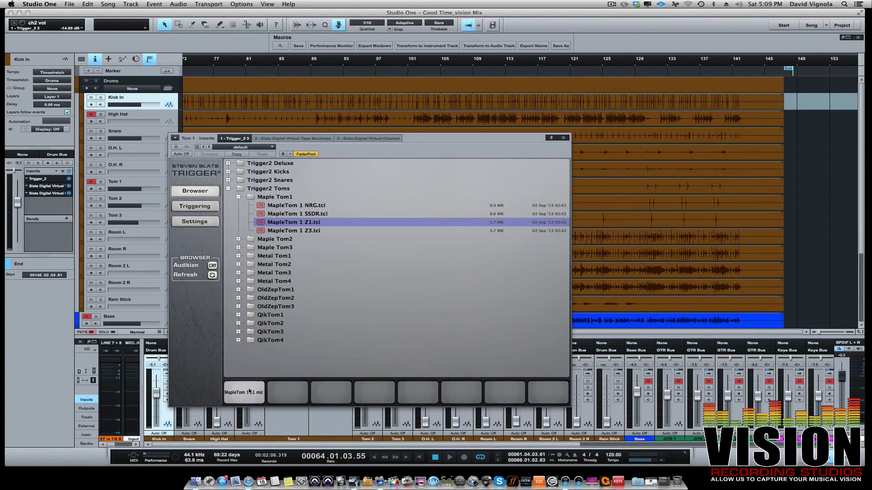
left_click(280, 214)
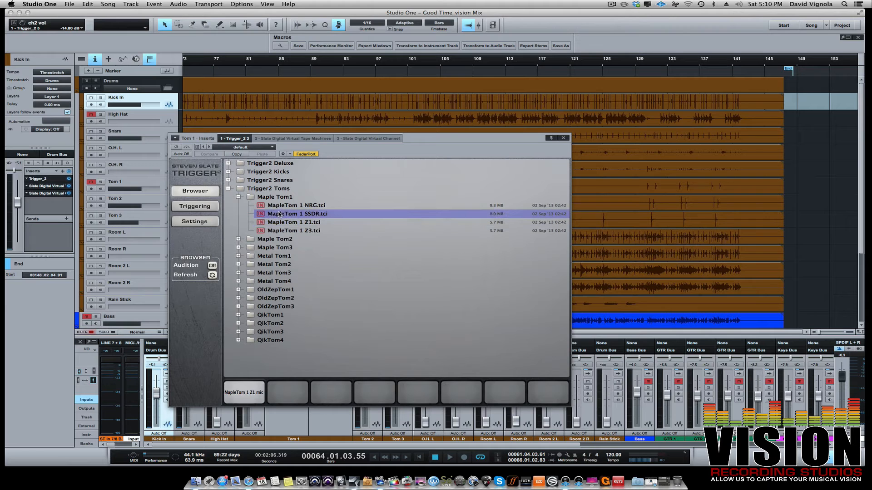
left_click_drag(280, 214, 287, 392)
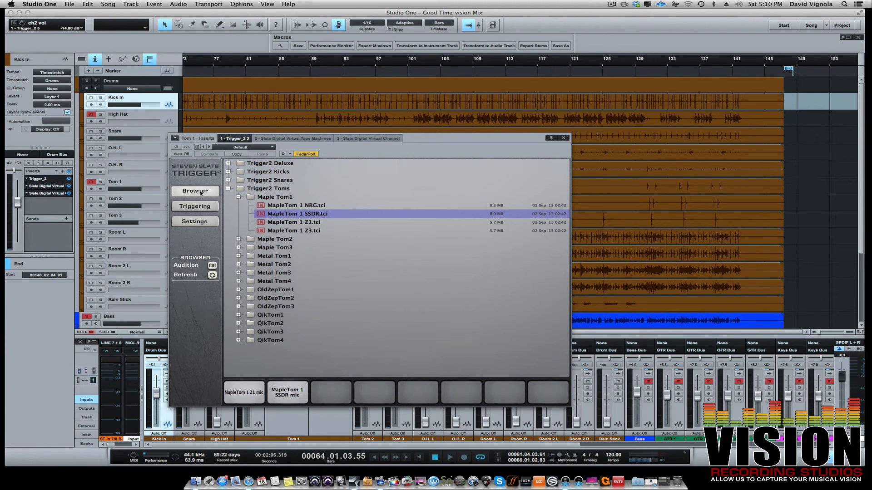
left_click(195, 206)
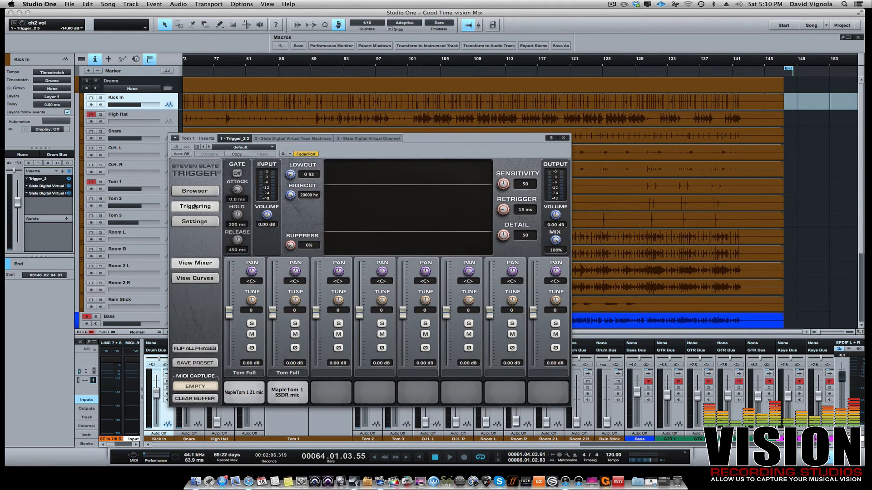
Step: Set the playback loop from about bar 129 to bar 139 over the Tom 1 hits and close Tom 1's Trigger window
left_click_drag(479, 138, 436, 107)
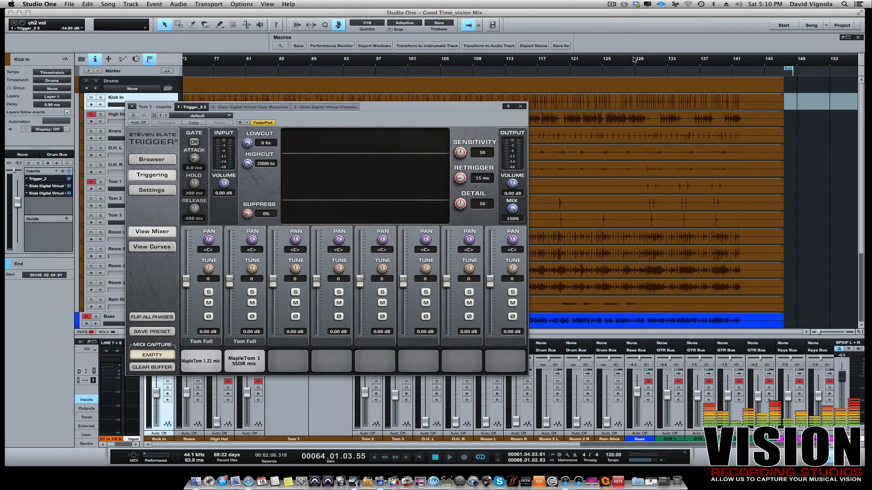
left_click_drag(634, 59, 732, 69)
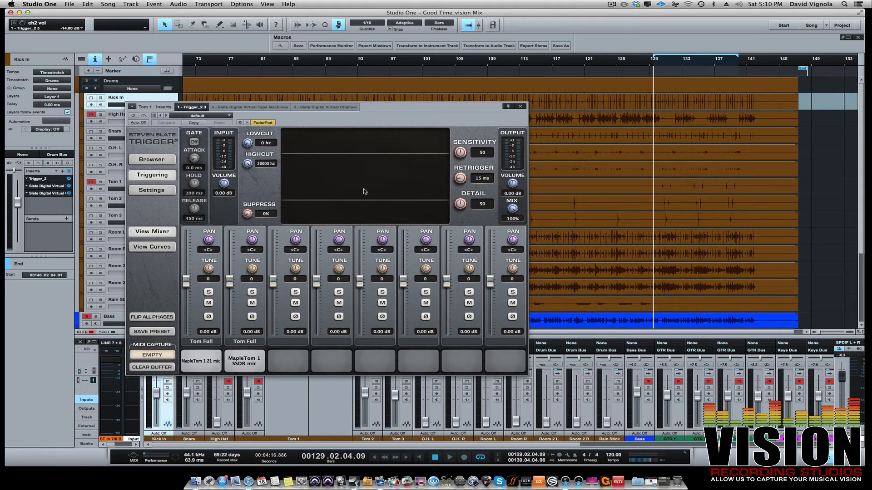
left_click(521, 107)
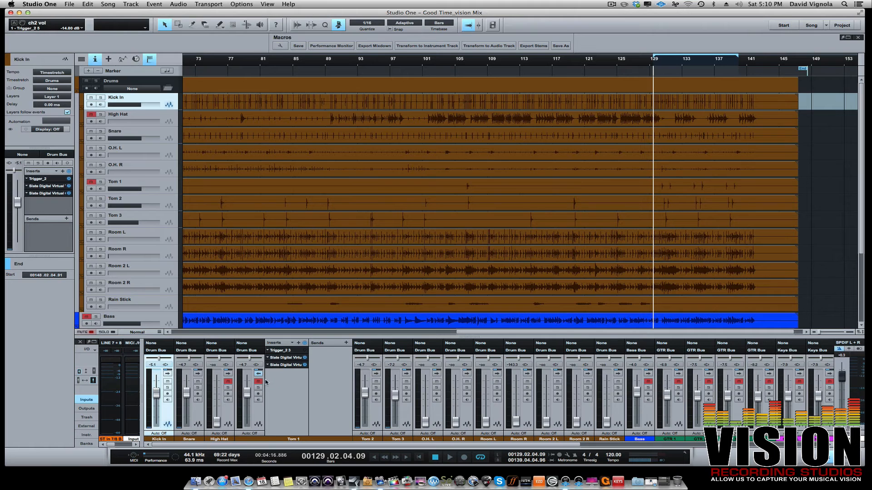
Step: Unmute Tom 1, reopen and activate its Trigger, and start playing the loop
left_click(258, 382)
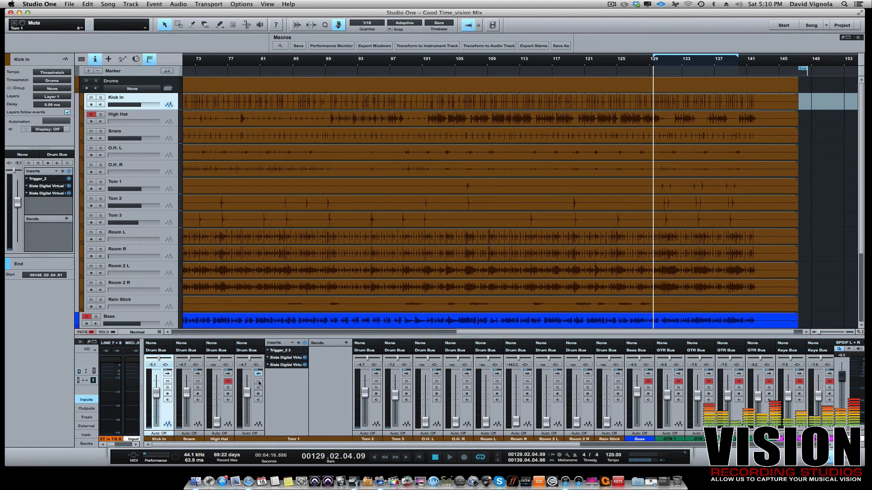
left_click(293, 352)
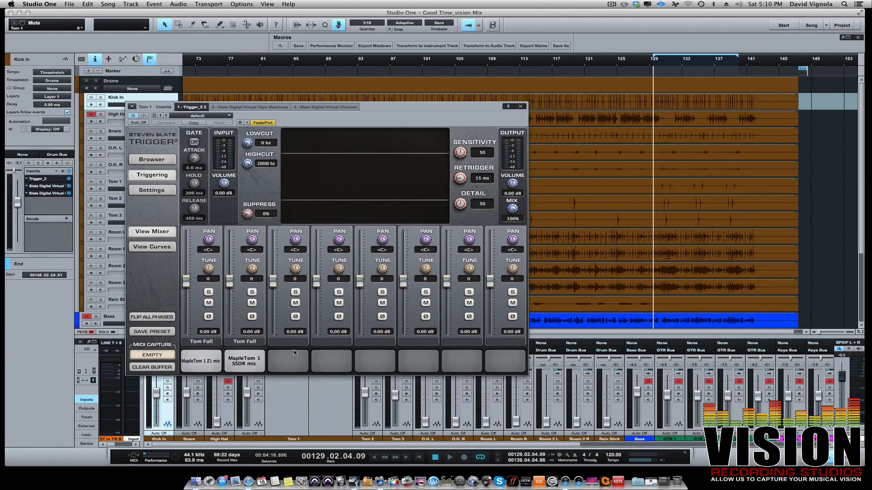
key("space")
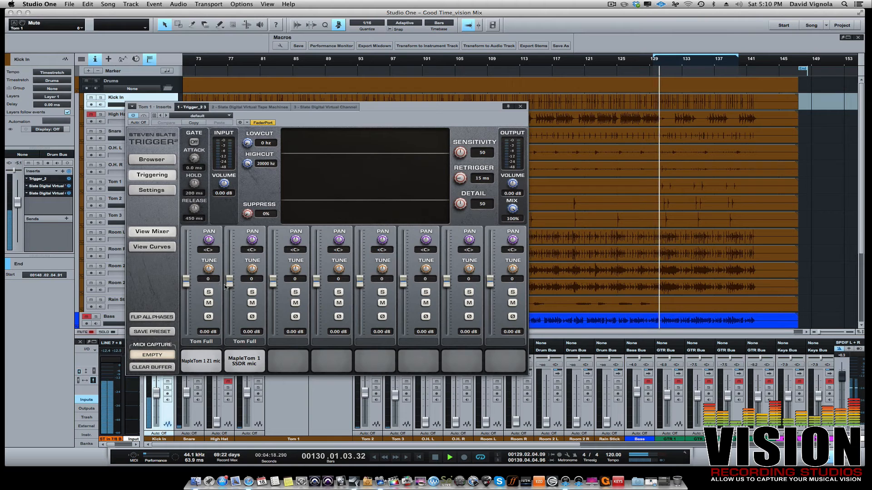
Step: Lower Tom 1's MapleTom 1 SSDR sample to -15.49 dB and raise Detail to 64, closing Trigger and collapsing the inserts
left_click_drag(229, 281, 226, 311)
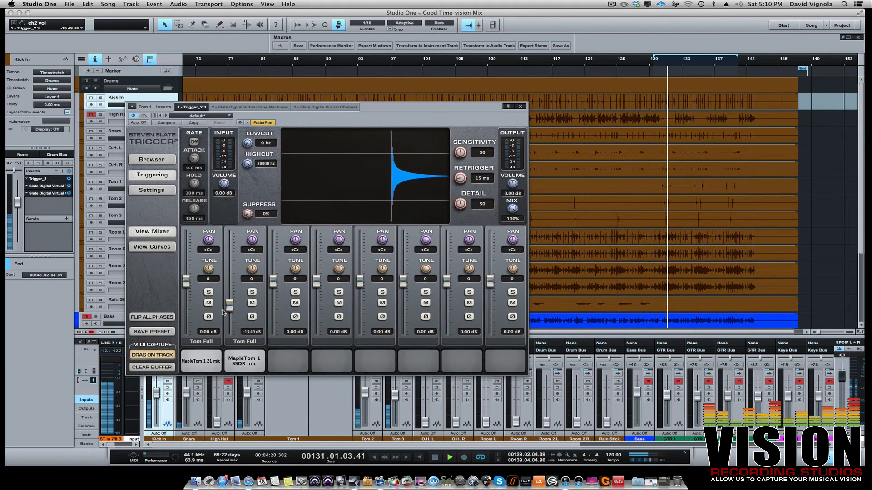
left_click_drag(462, 203, 472, 189)
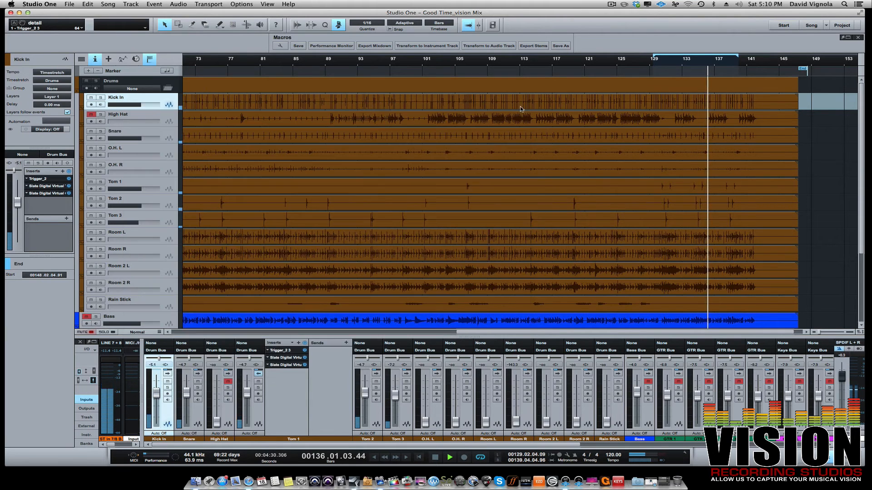
left_click(521, 107)
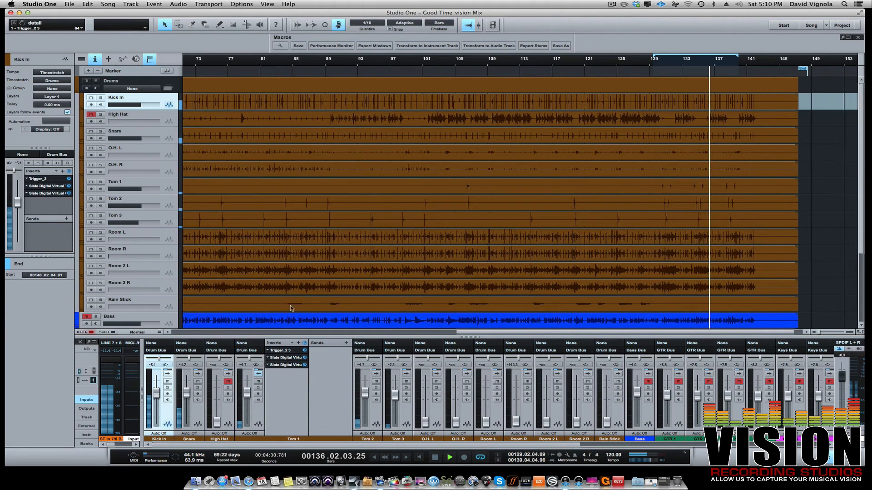
left_click(258, 373)
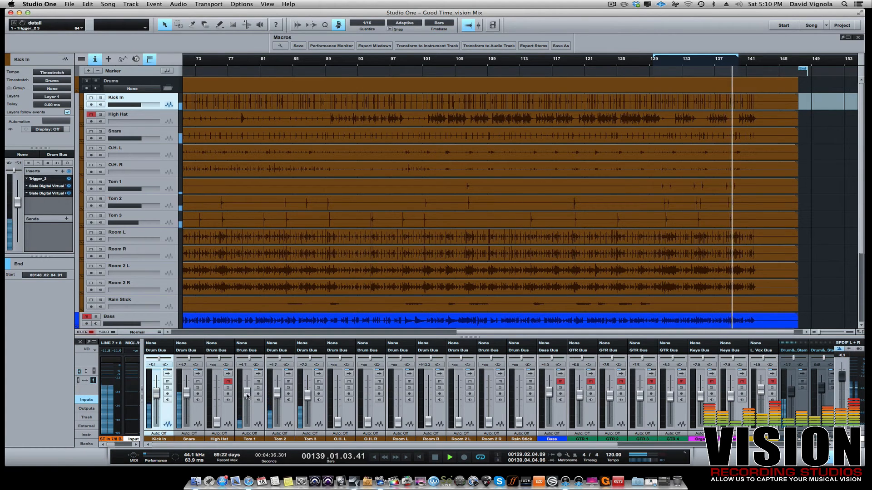
Step: Pan the Tom 1 channel to R43 and the Tom 3 channel to L61
left_click_drag(248, 361, 258, 361)
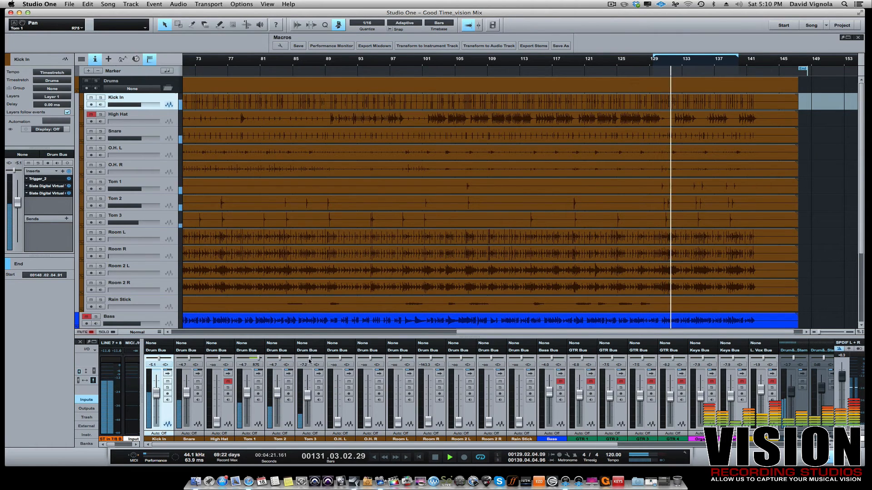
left_click_drag(308, 360, 300, 360)
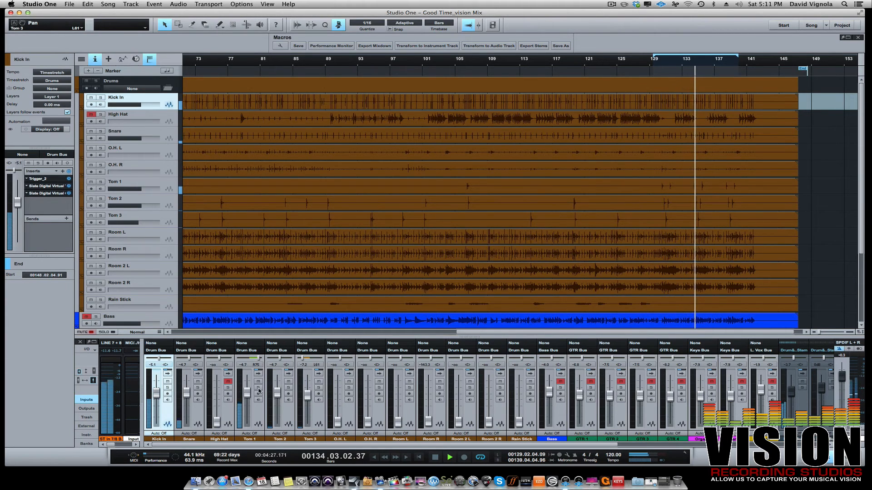
left_click(253, 407)
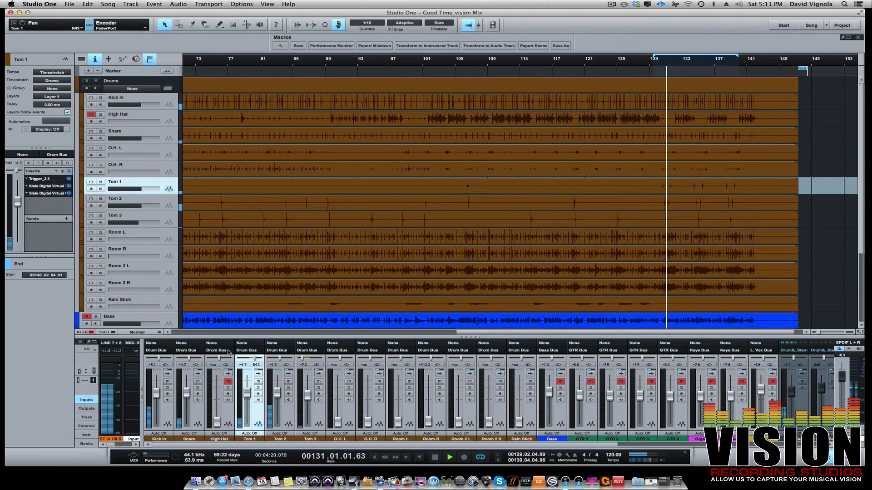
Step: Set the Snare channel's volume to -6.8 dB and Kick In's to -4.7 dB, and stop playback
left_click_drag(187, 393, 184, 396)
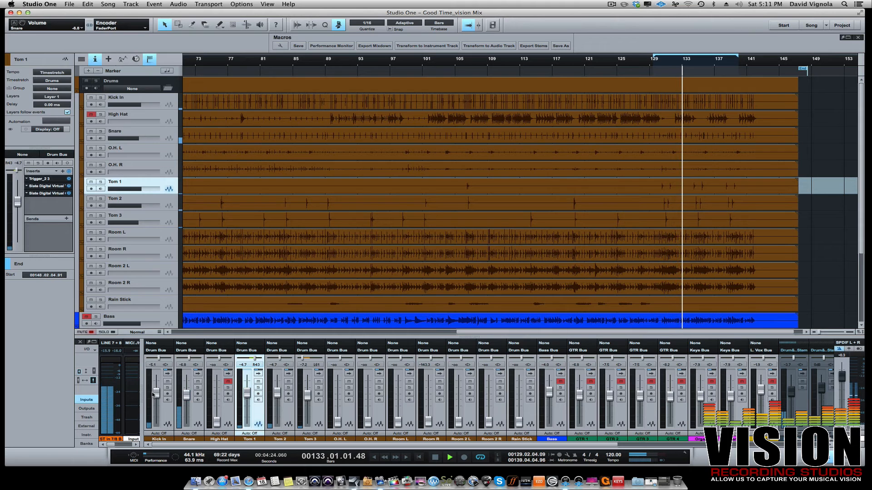
left_click_drag(156, 396, 155, 394)
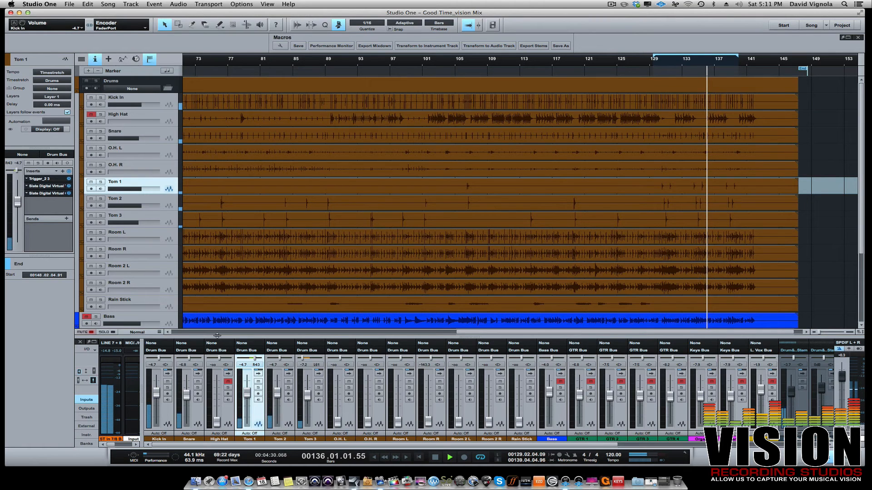
key("space")
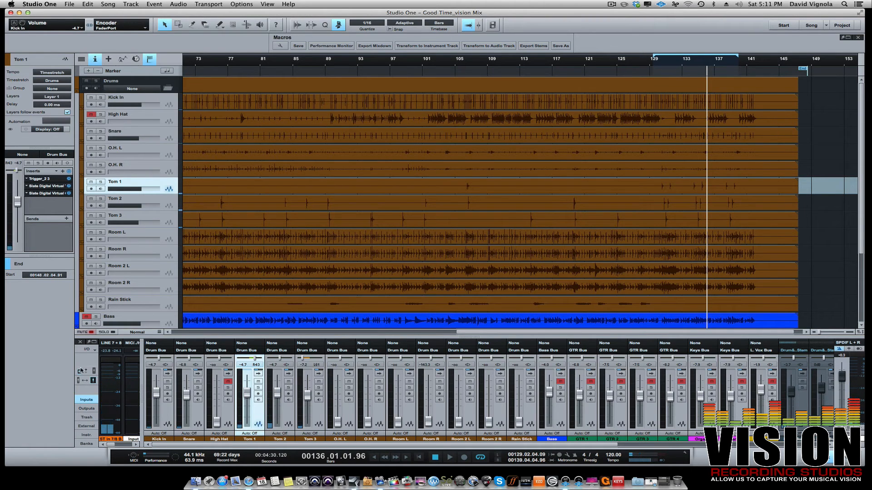
Step: Enlarge the console to show the inserts and move the High Hat channel to directly after Tom 3
left_click(95, 371)
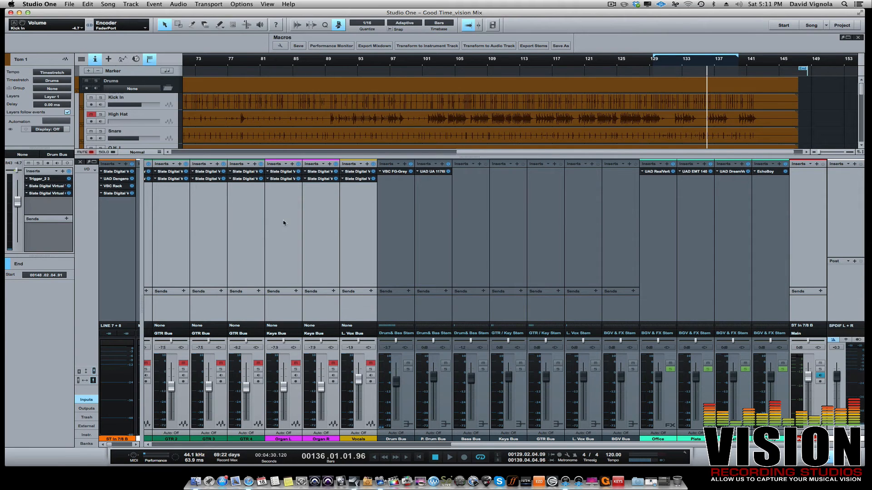
scroll(318, 247, "left", 1)
scroll(317, 247, "left", 15)
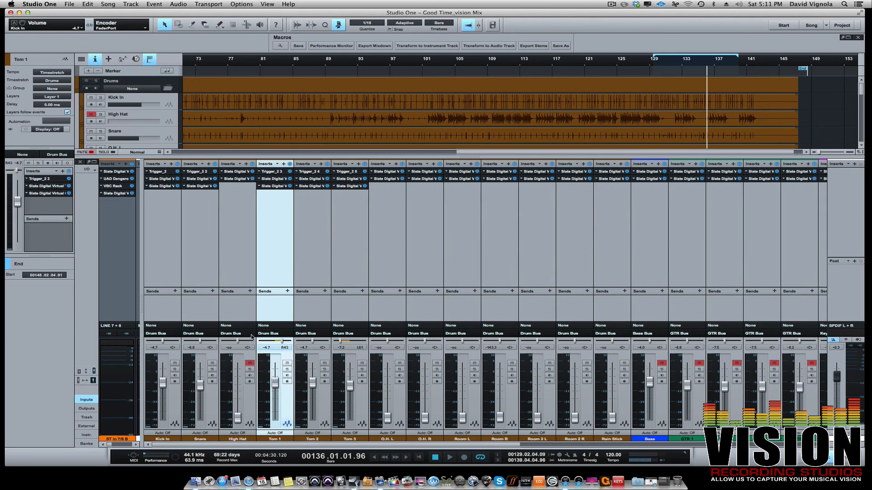
left_click_drag(243, 400, 359, 402)
Step: Select the channels from Kick In through Tom 3 and play back the triggered drums briefly
left_click(168, 421)
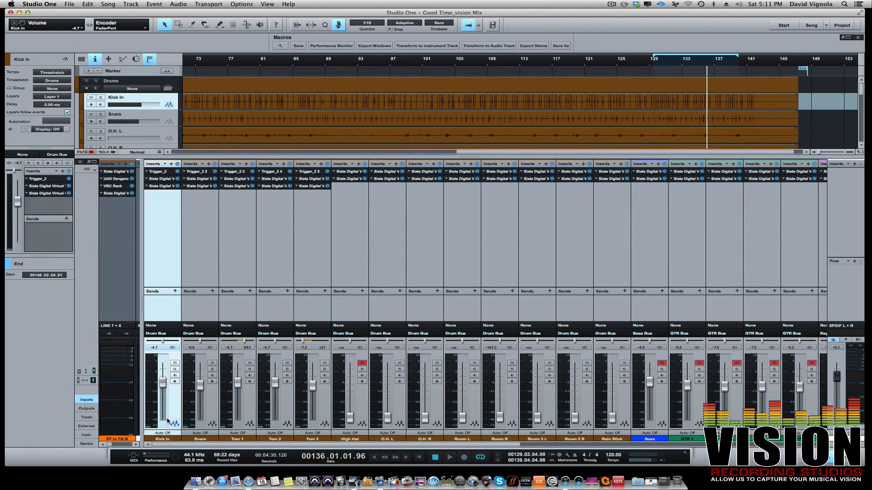
left_click(316, 416, "shift")
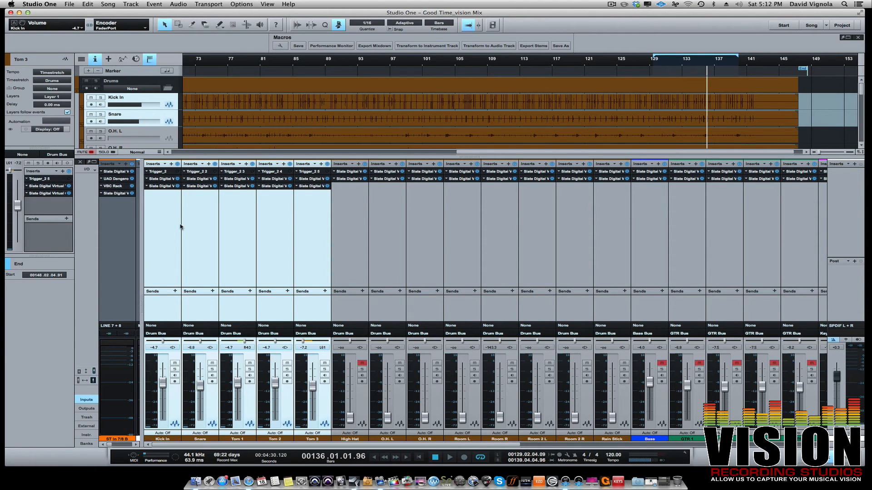
key("space")
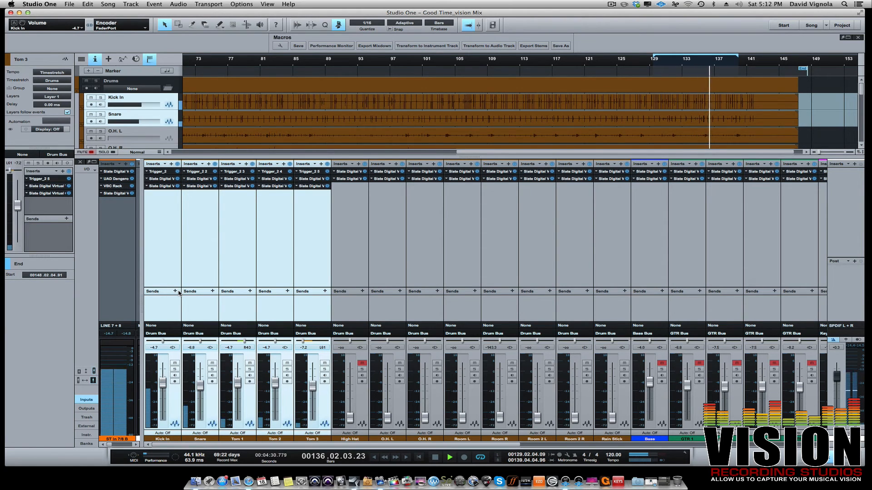
key("space")
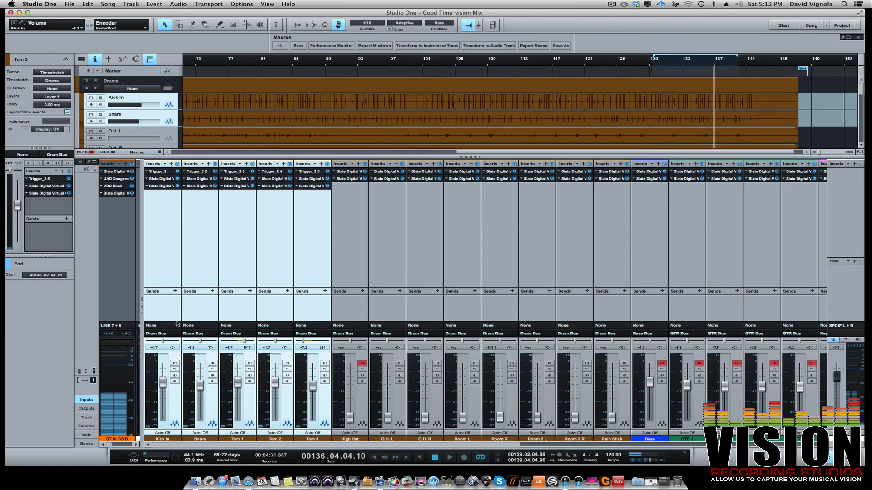
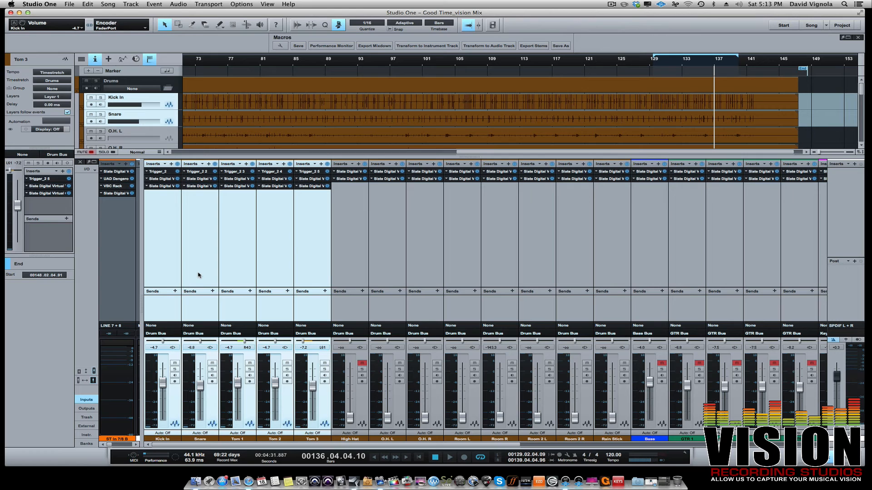
left_click(170, 406)
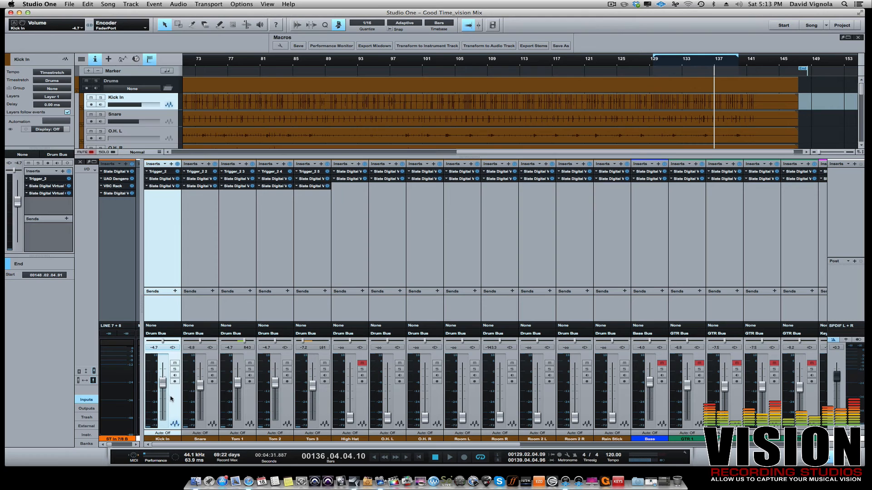
right_click(172, 399)
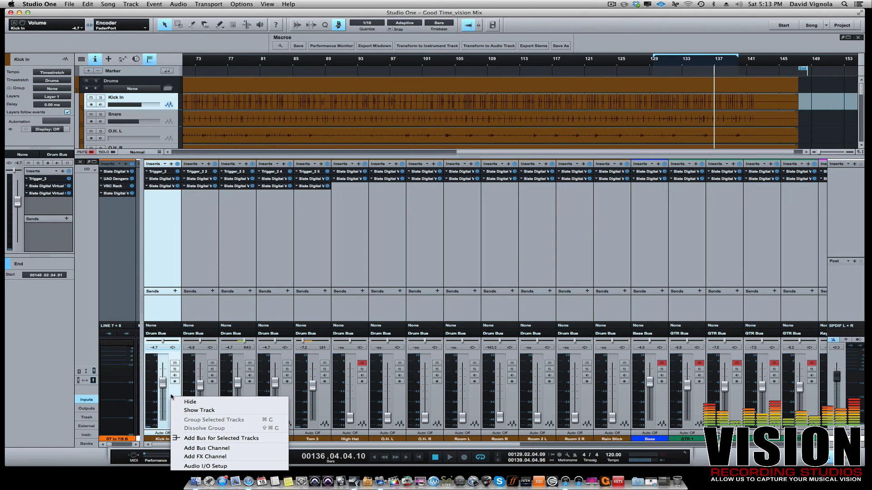
left_click(171, 395)
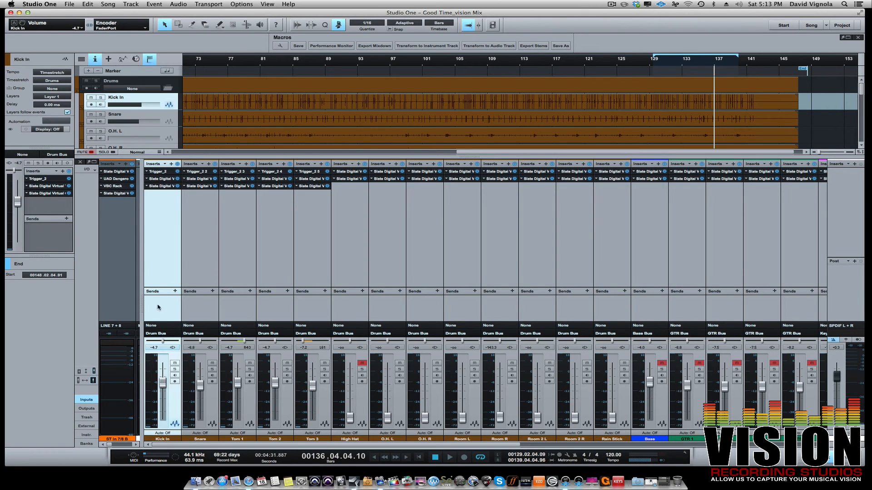
Step: Duplicate the Kick In track without its events and rename the copy Kick Original
left_click(79, 372)
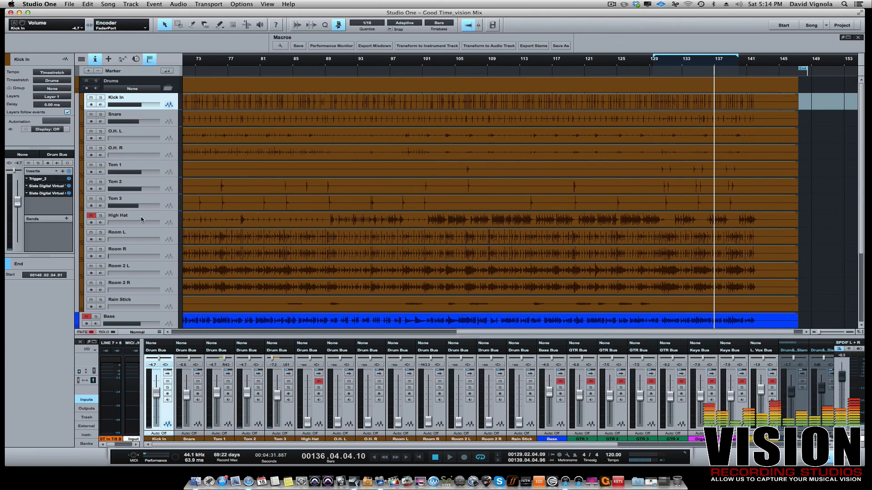
right_click(163, 98)
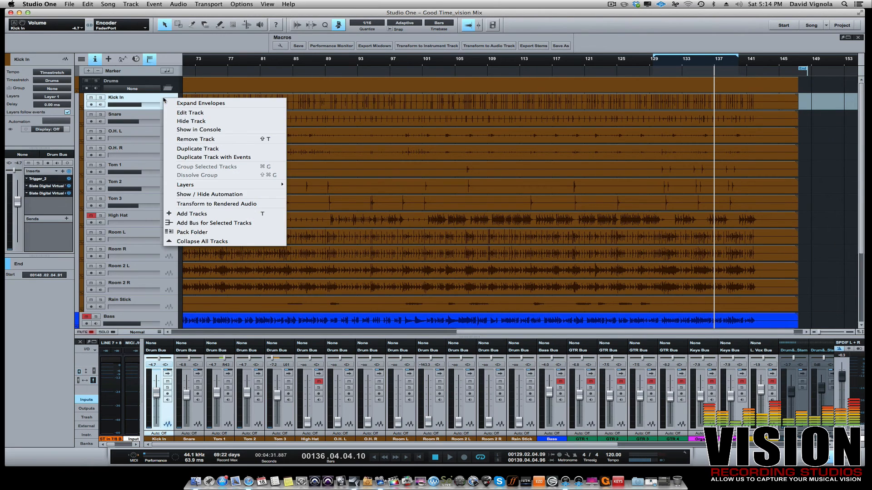
left_click(172, 150)
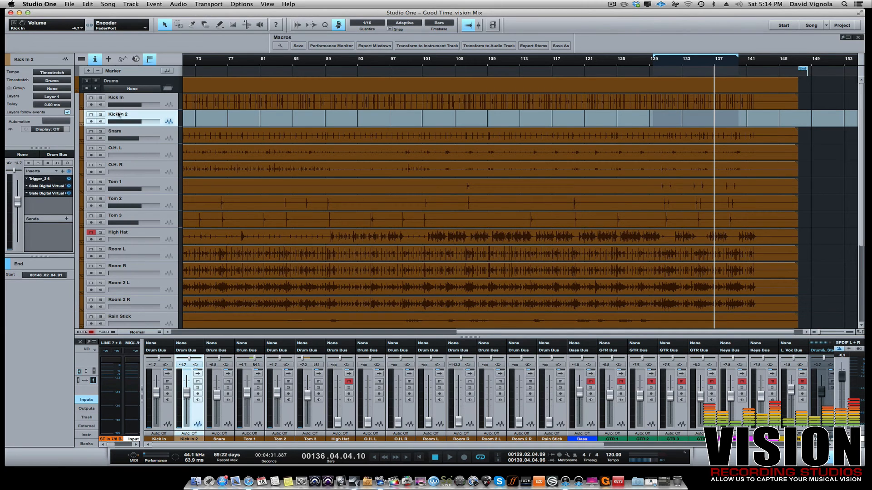
double_click(118, 113)
type("Kic")
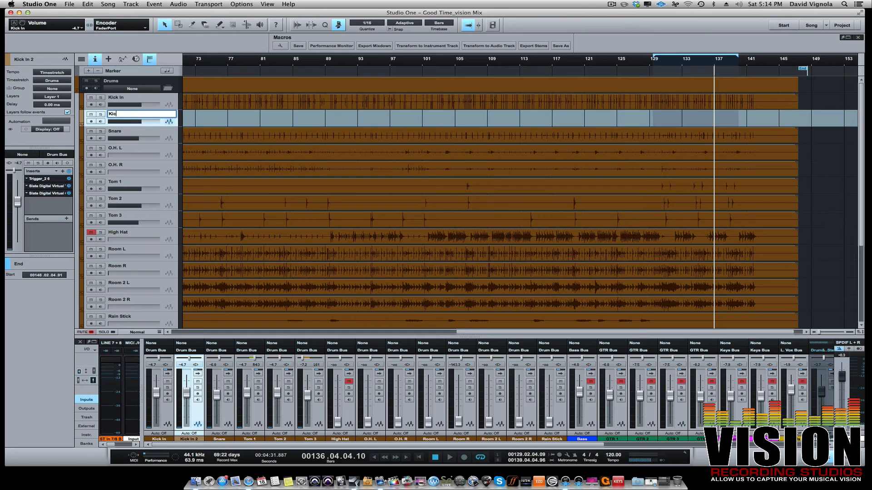
type("k Original")
key("Return")
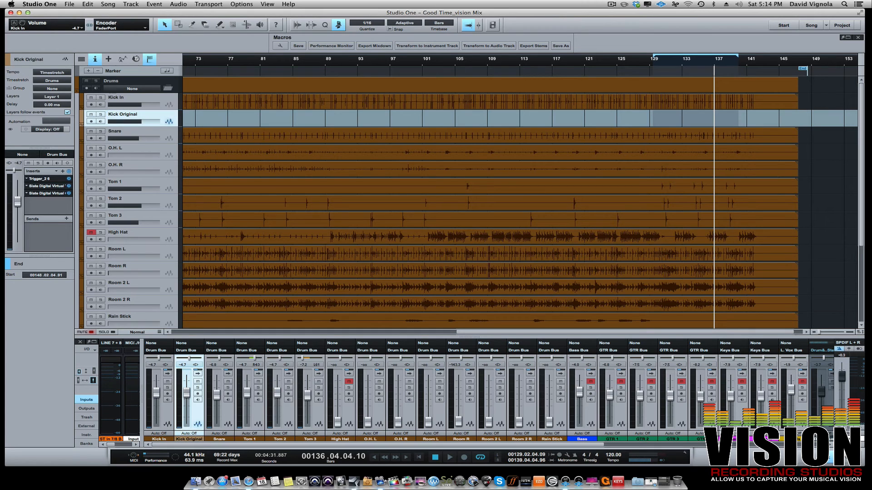
Step: Expand the Kick Original channel's inserts and remove its Trigger plug-in
left_click(198, 371)
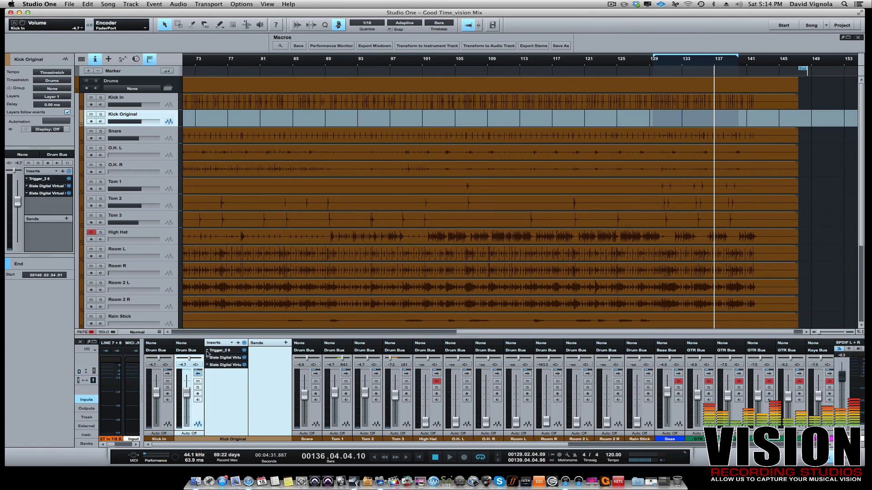
right_click(207, 352)
left_click(214, 400)
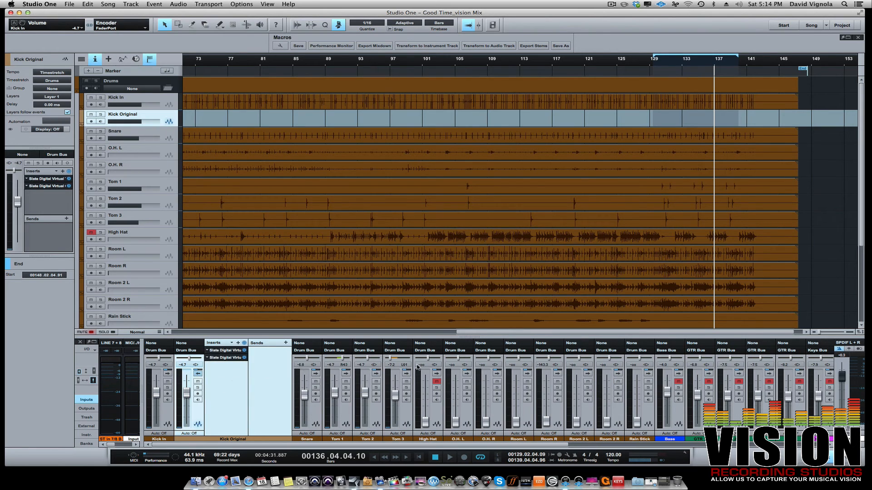
Step: Mute the Snare, Tom 1, Tom 2 and Tom 3 channels together
left_click(316, 415)
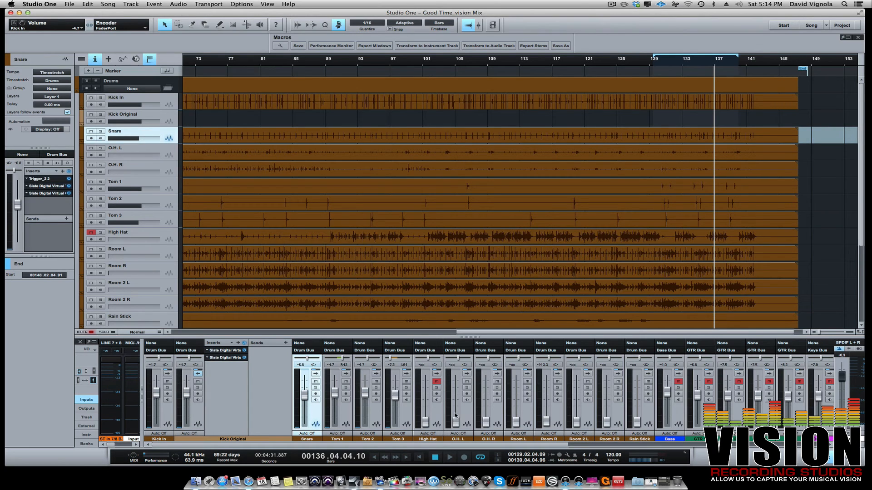
left_click(405, 409, "shift")
left_click(406, 381)
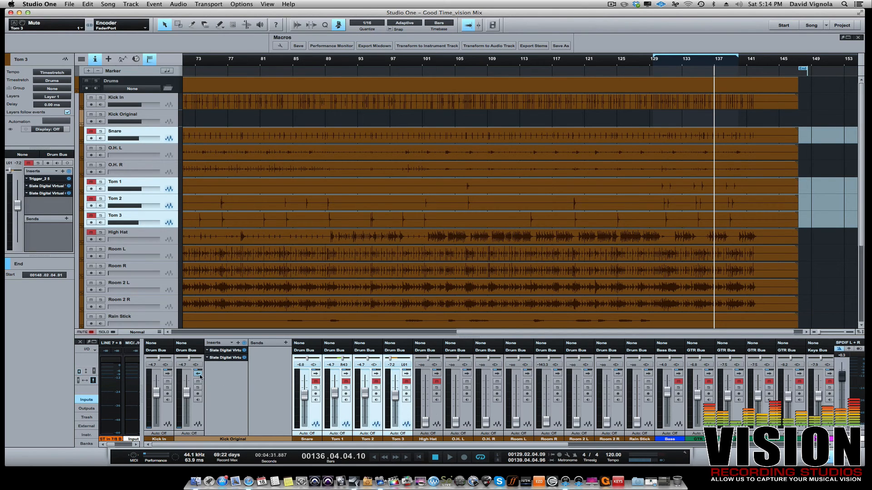
Step: Expand the Kick In channel's inserts and briefly play back the triggered kick alone
left_click(166, 375)
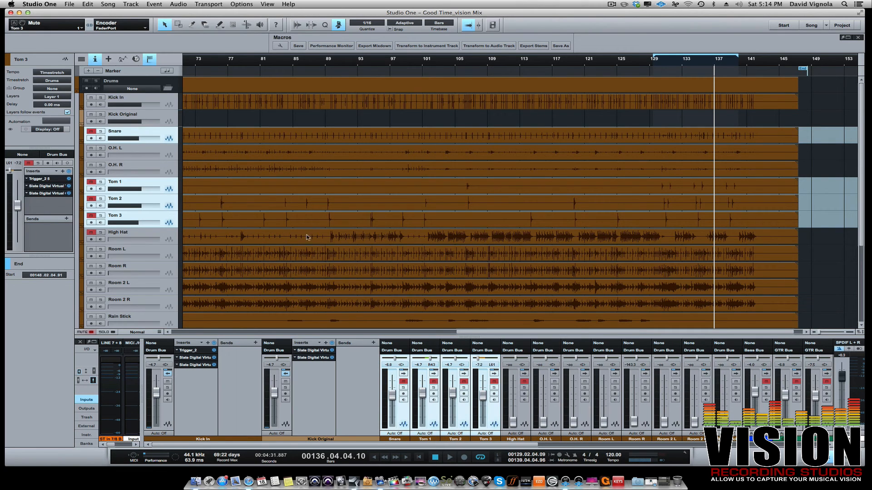
key("space")
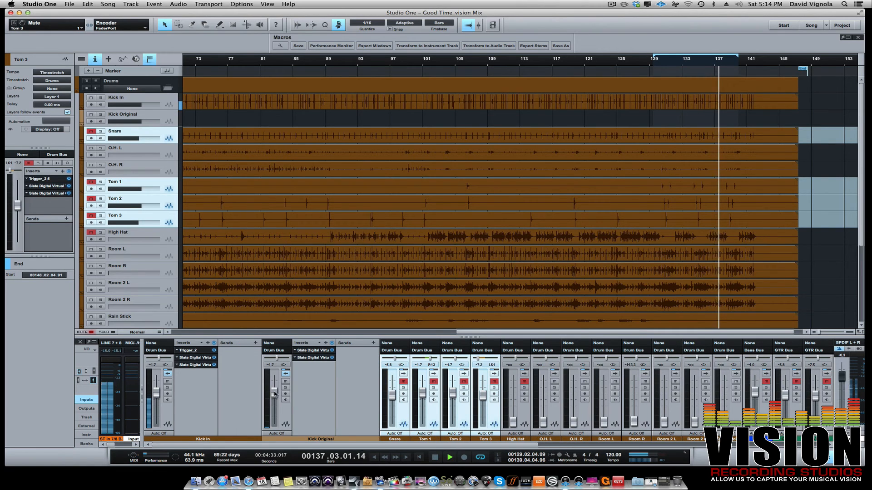
key("space")
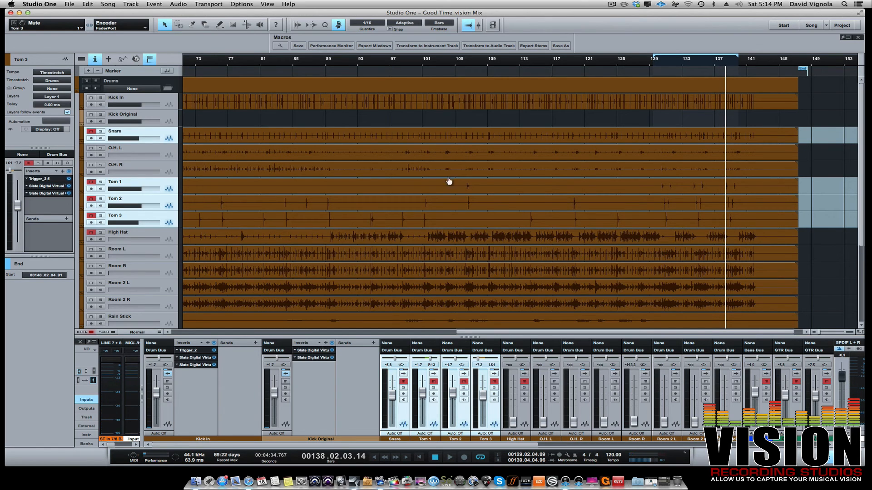
Step: Copy the Kick In audio event onto the Kick Original track at the same position and start playback
left_click(446, 102)
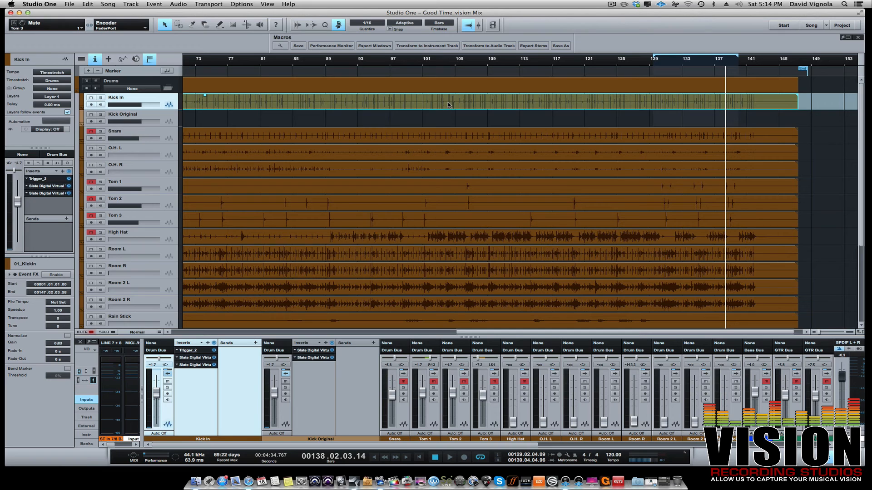
left_click_drag(446, 109, 444, 112)
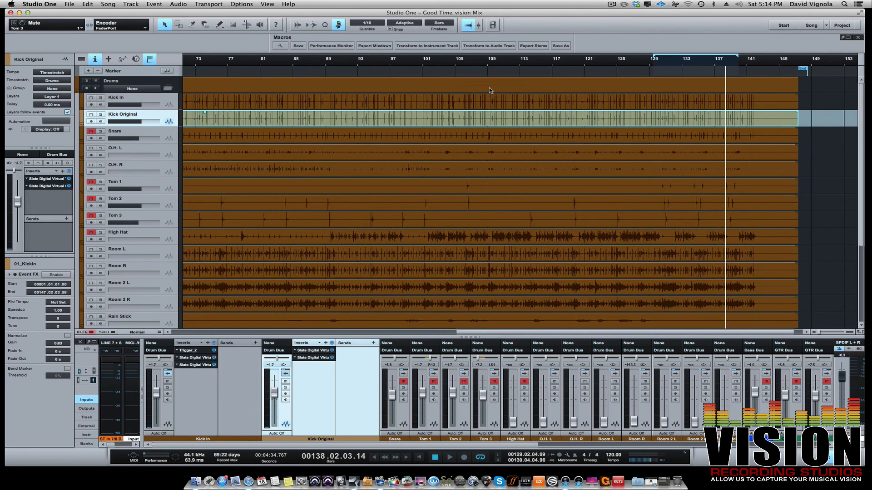
key("space")
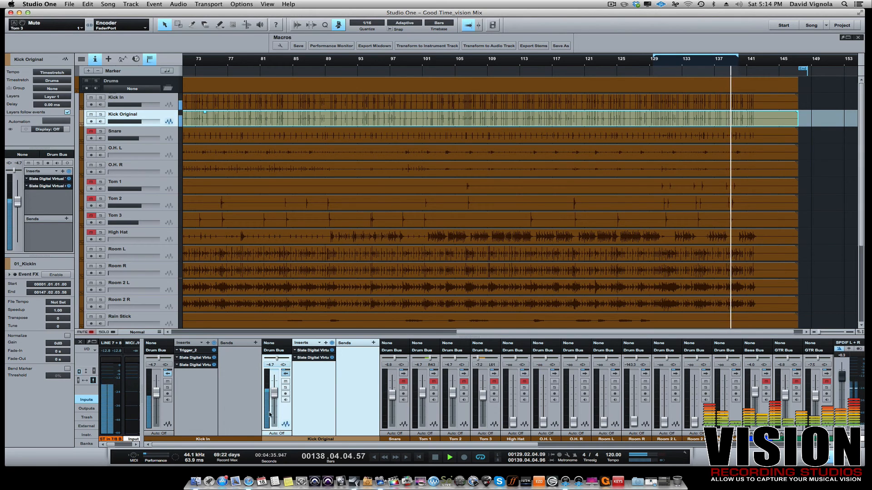
Step: Collapse the Kick In and Kick Original inserts, then lower the Kick Original volume to -11.3 dB during playback
left_click(168, 373)
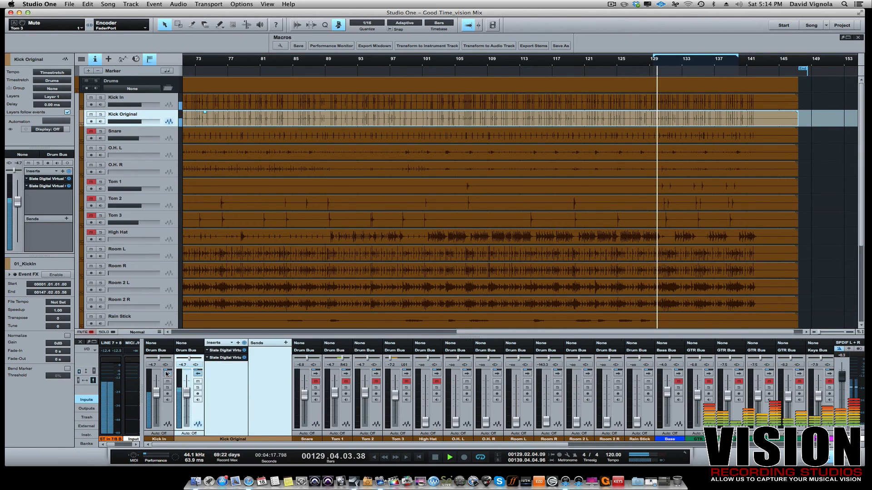
left_click(197, 373)
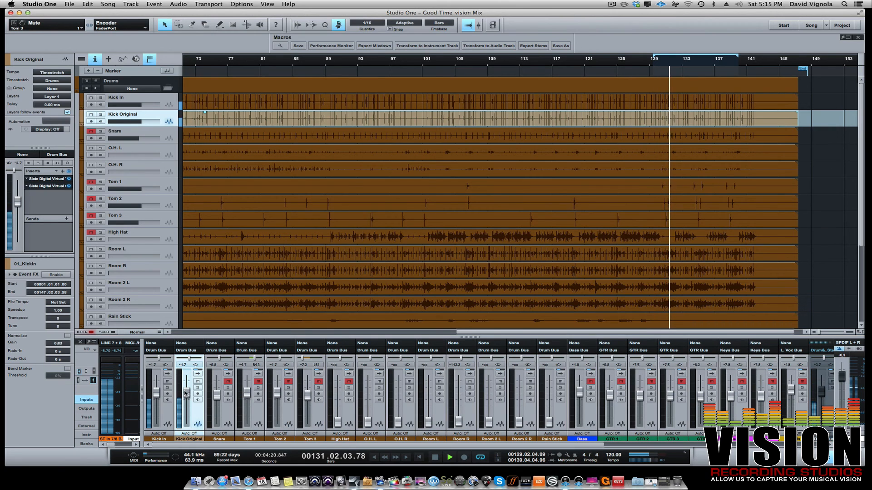
mouse_move(185, 394)
left_mouse_down()
mouse_move(180, 422)
mouse_move(187, 401)
left_mouse_up()
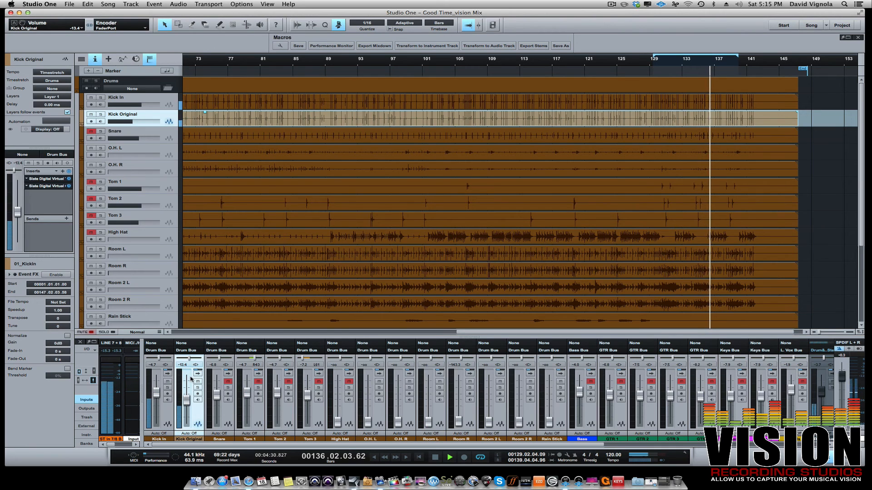
left_click_drag(188, 403, 186, 400)
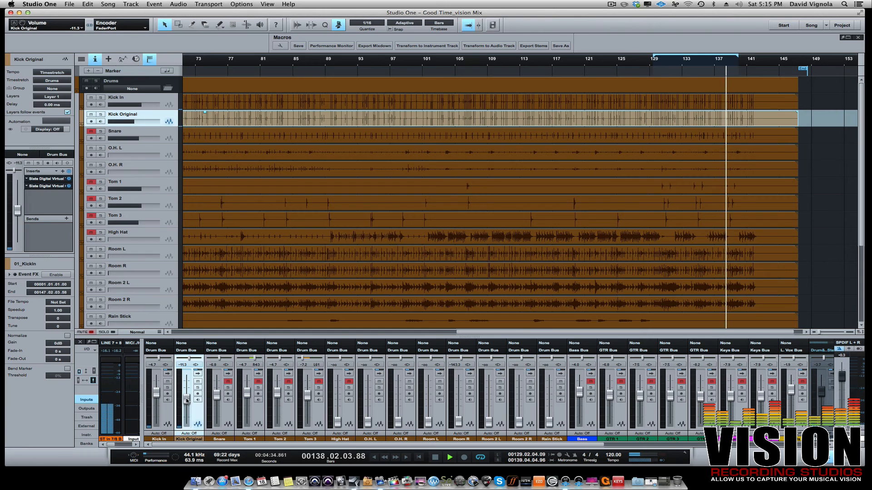
key("space")
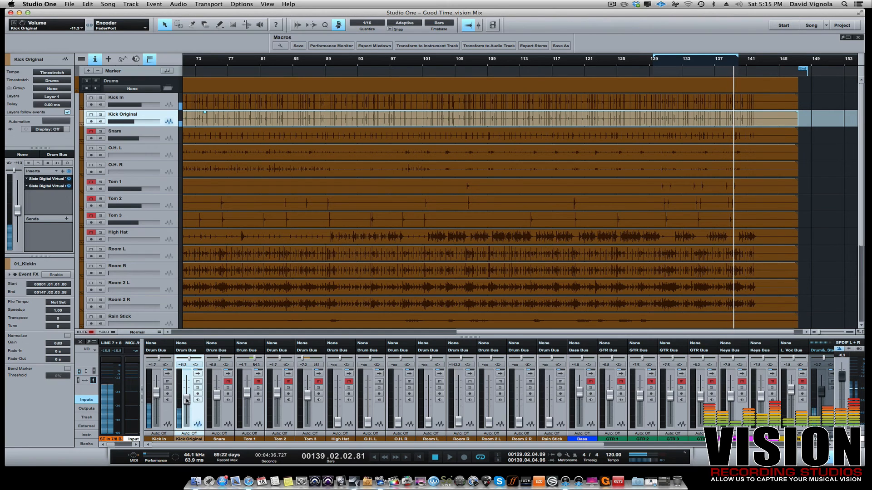
Step: Expand Kick In's inserts and inspect the Mix control in its Trigger plug-in, then close the plug-in and collapse the inserts
left_click(168, 373)
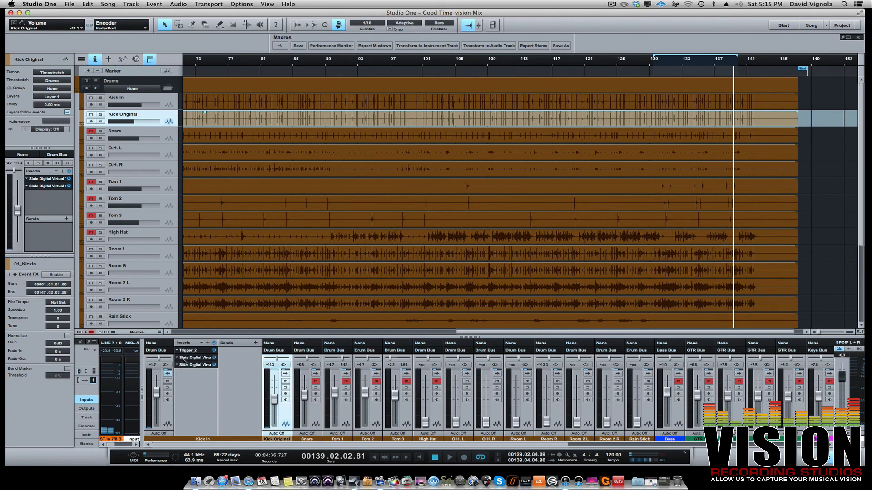
double_click(187, 352)
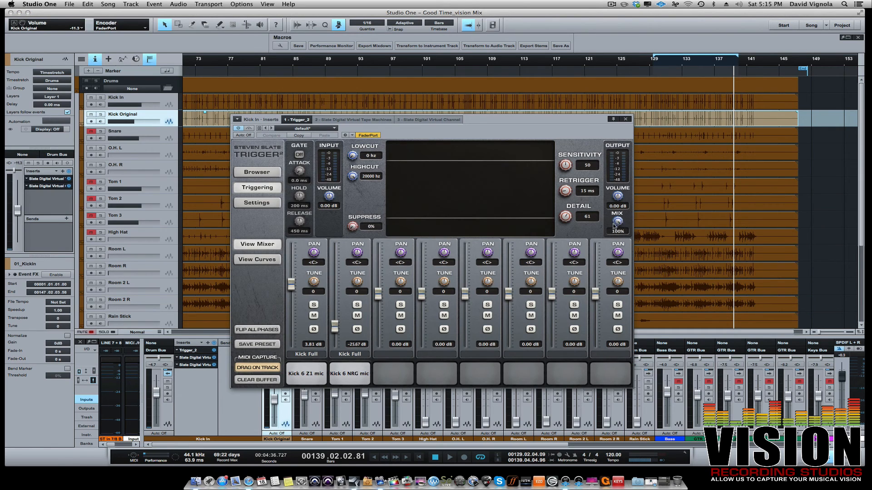
left_click(626, 120)
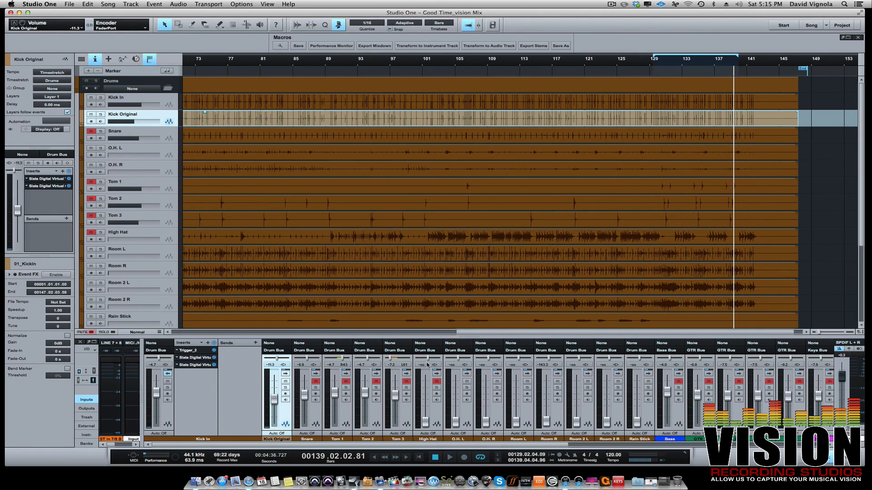
left_click(168, 373)
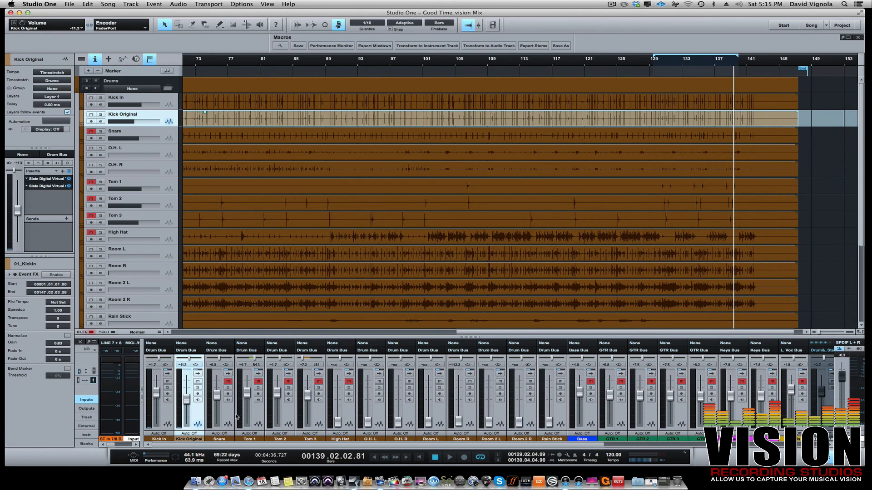
Step: Remove the Kick Original track from the arrangement
right_click(196, 416)
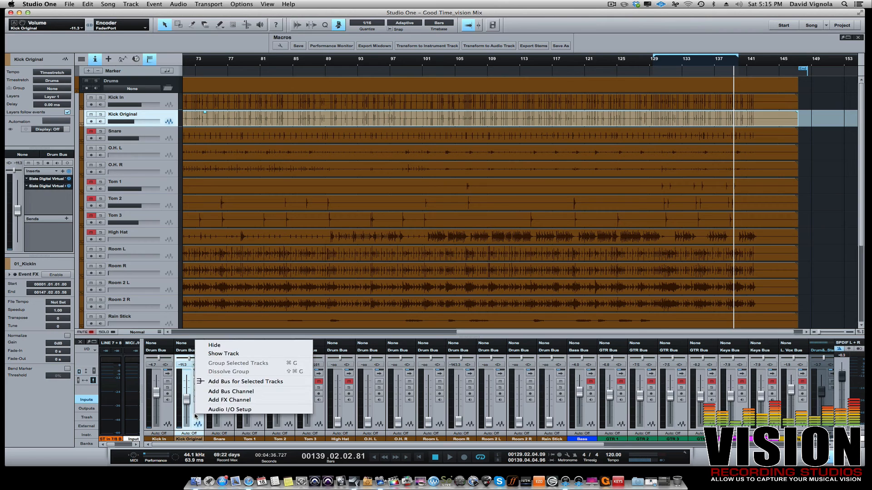
left_click(193, 420)
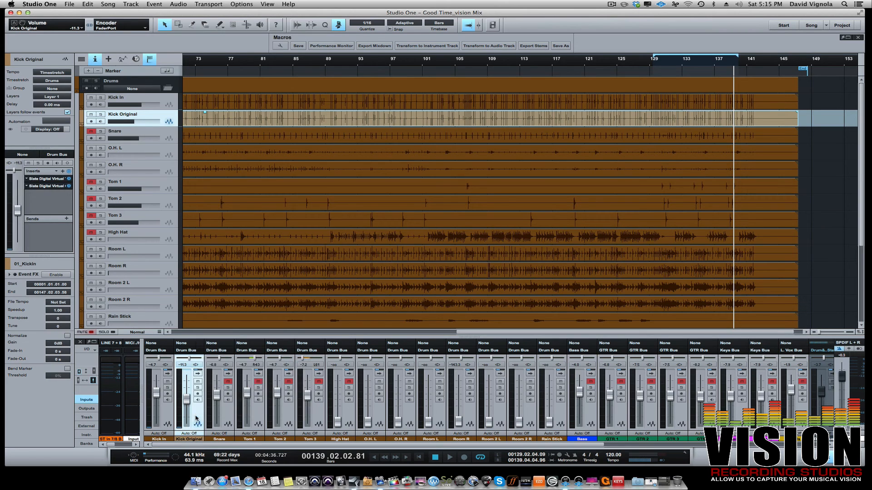
right_click(170, 117)
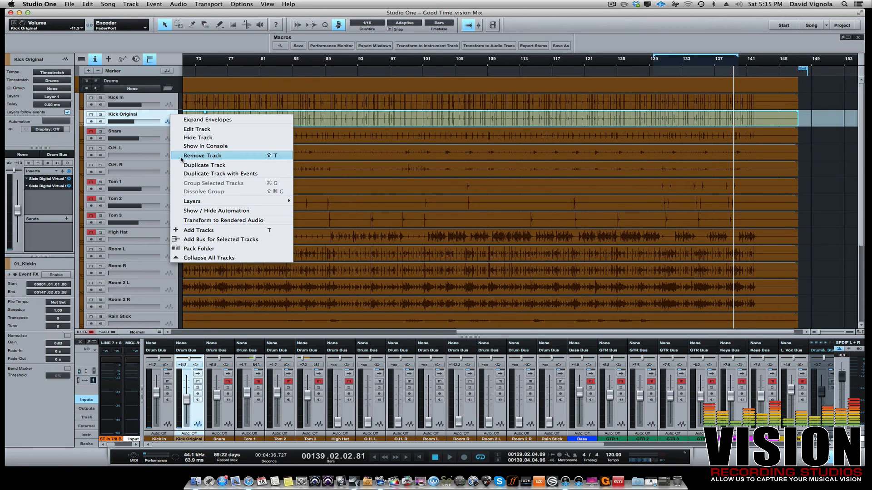
left_click(182, 156)
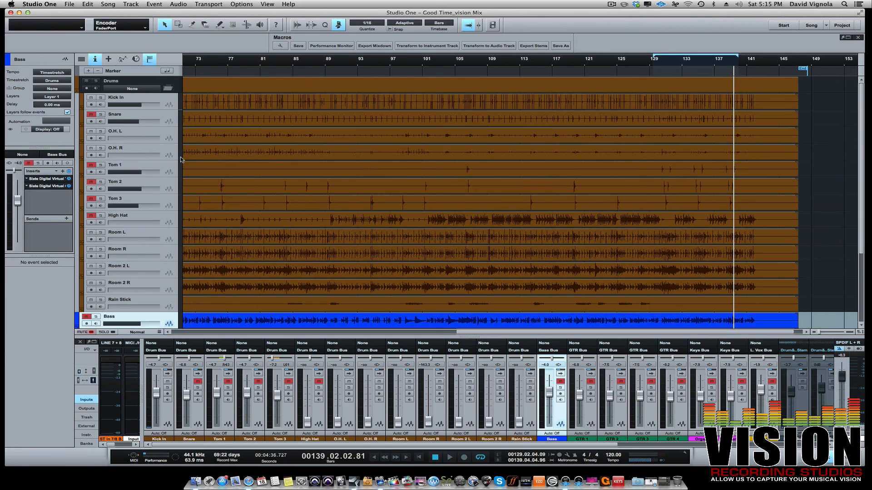
Step: Unmute the Snare, Tom 1, Tom 2 and Tom 3 channels and set the playback position to bar 129
left_click(198, 381)
left_click(228, 382)
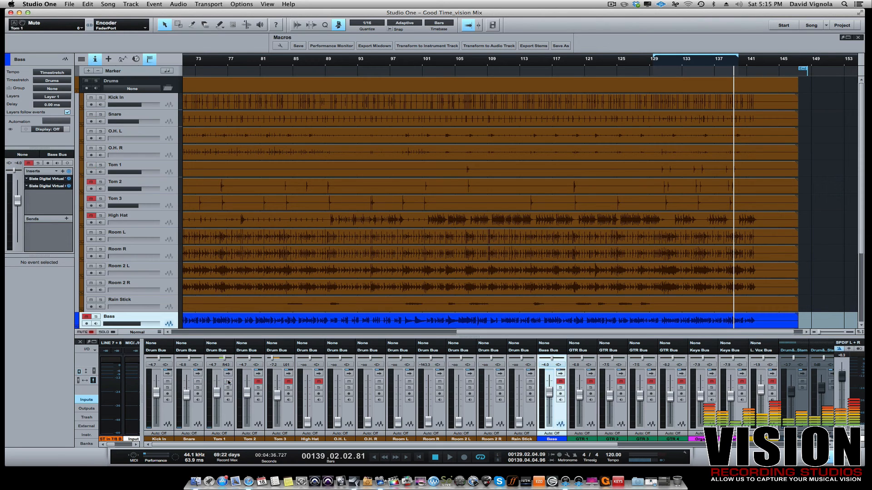
left_click(258, 381)
left_click(288, 382)
left_click(654, 64)
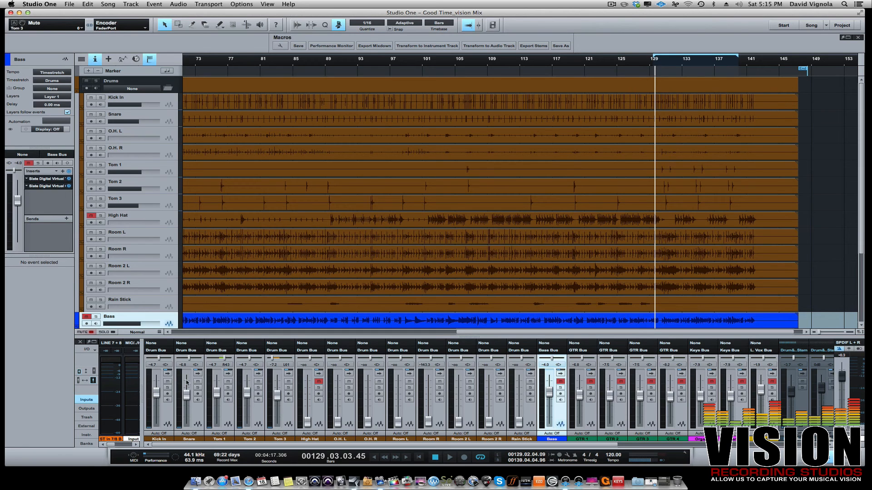
Step: Switch the console to its large view and bypass the Trigger plug-ins on Kick In, Snare, Tom 1, Tom 2 and Tom 3
left_click(94, 372)
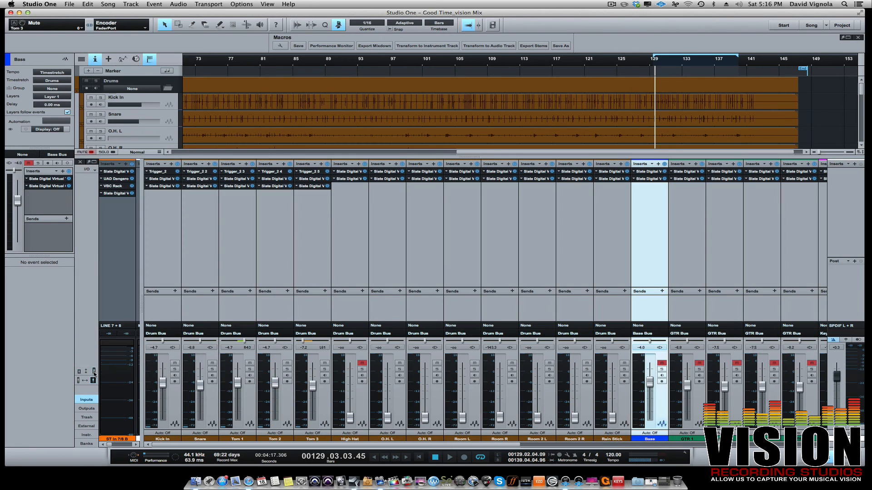
left_click(177, 172)
left_click(215, 172)
left_click(252, 172)
left_click(290, 172)
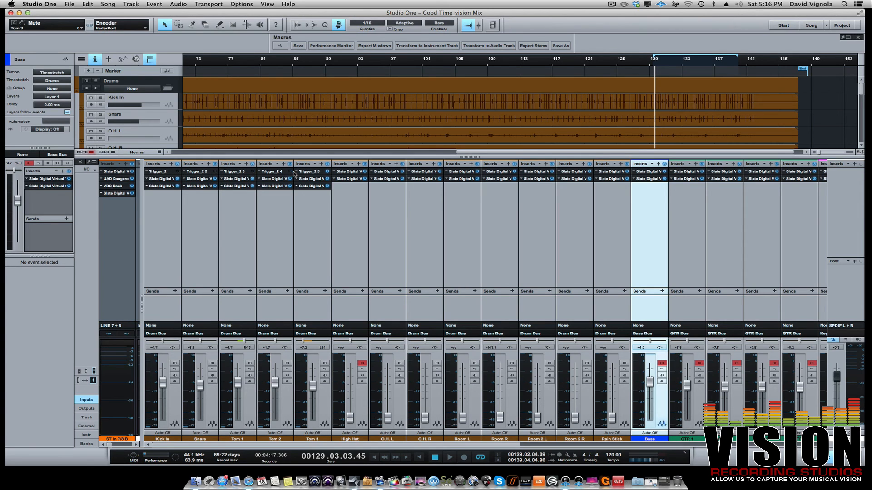
left_click(327, 171)
Step: Play back the untriggered drums while setting Kick In to -9.1 dB and Snare to -4.7 dB, then stop playback
key("space")
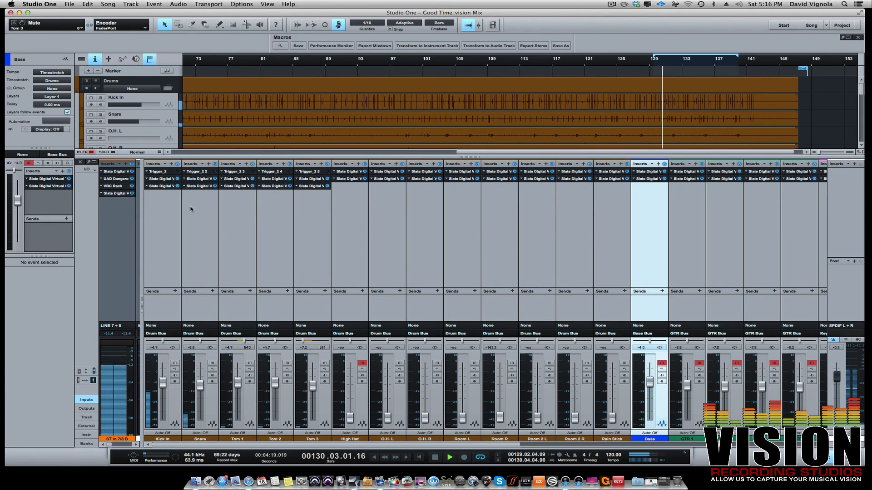
left_click_drag(162, 384, 203, 383)
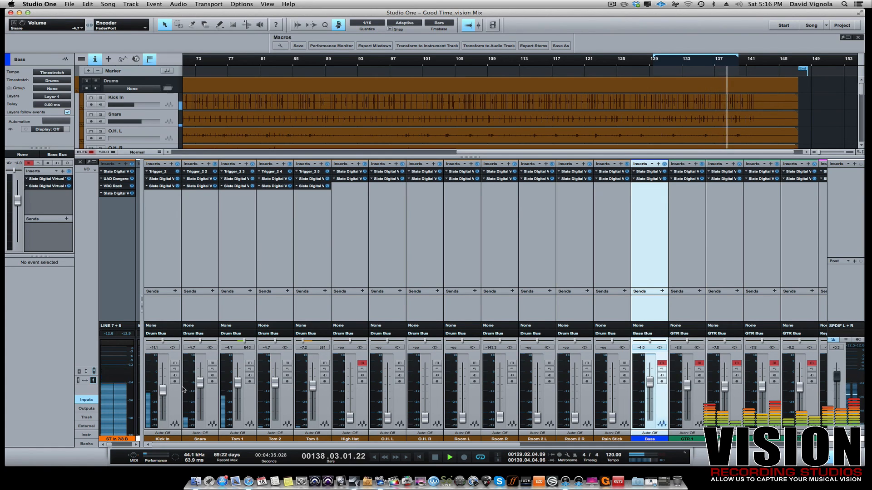
left_click_drag(163, 391, 164, 388)
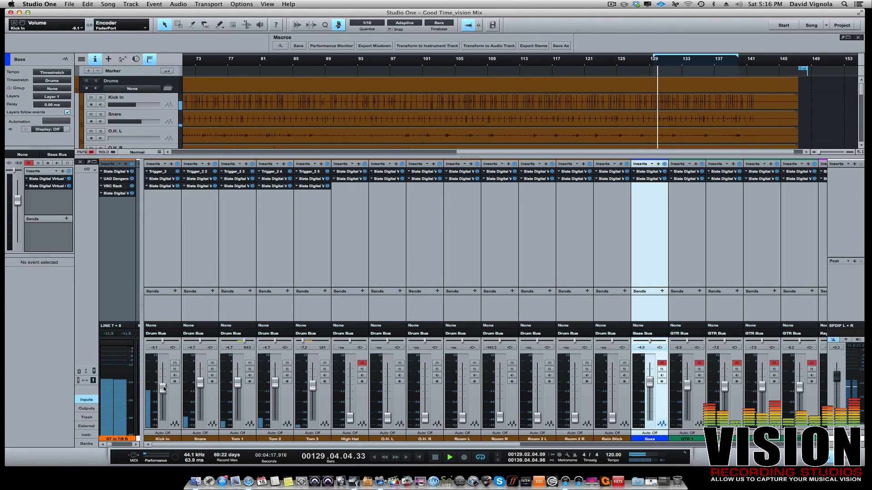
key("space")
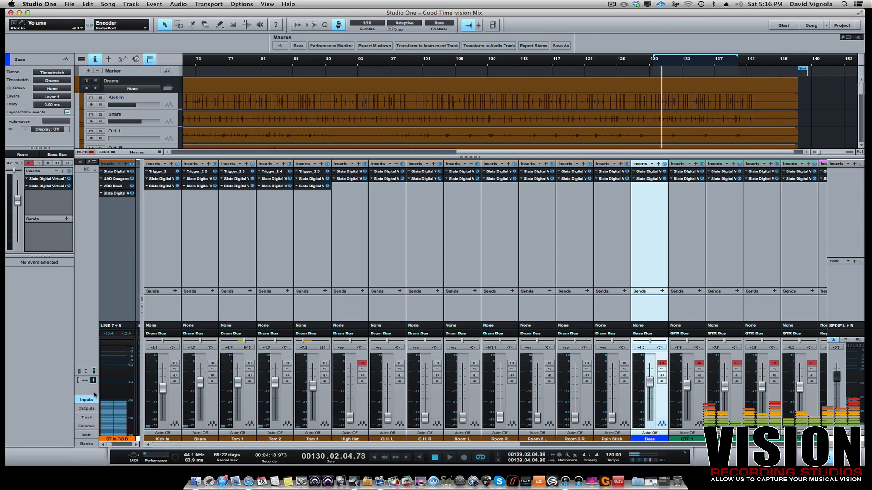
Step: Return the console to its small view and collapse the Drums folder track
left_click(79, 372)
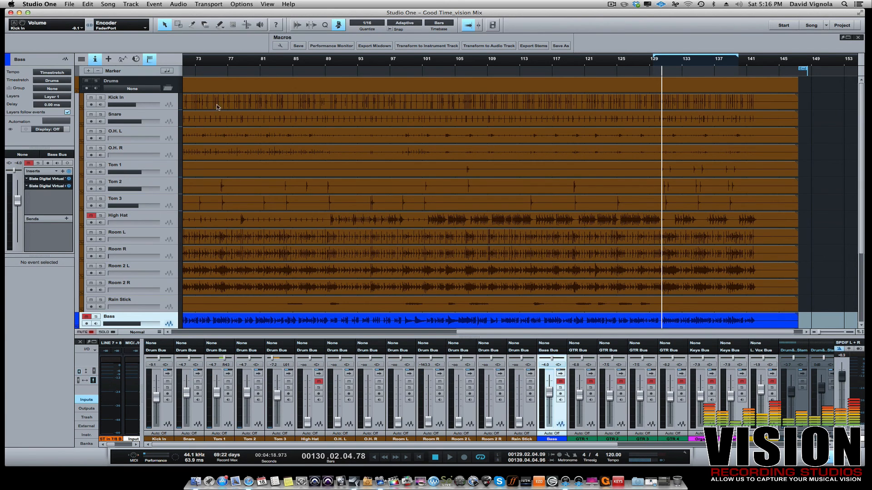
left_click(168, 89)
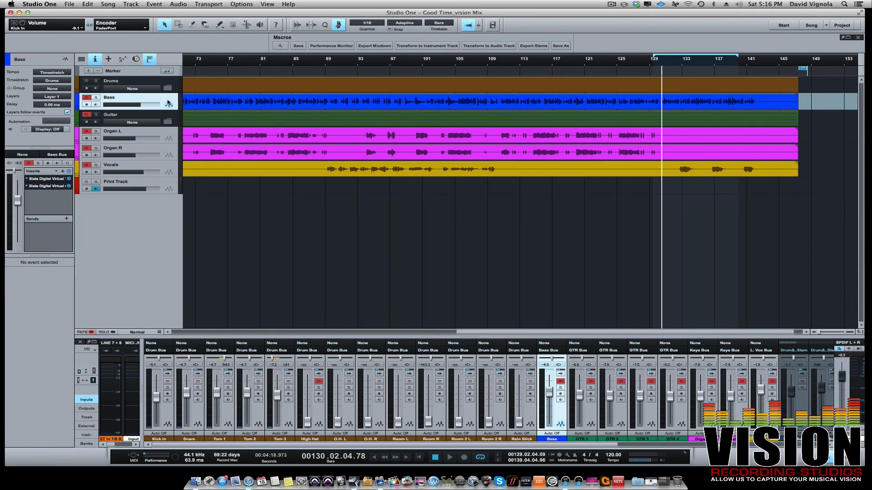